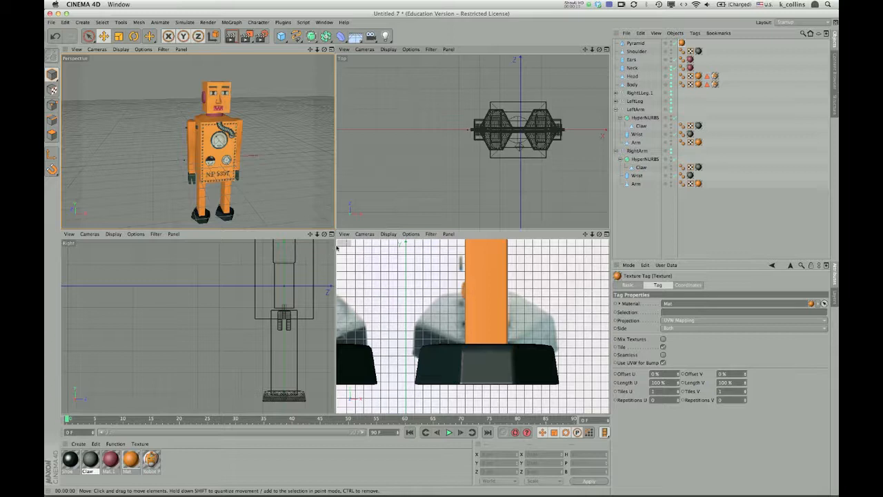
Step: Turn off the background reference picture in the Front view
left_click(410, 234)
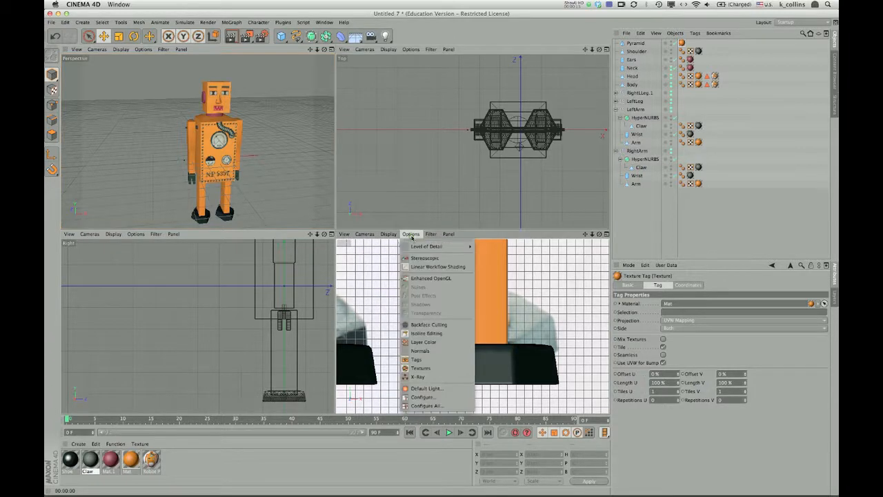
left_click(422, 397)
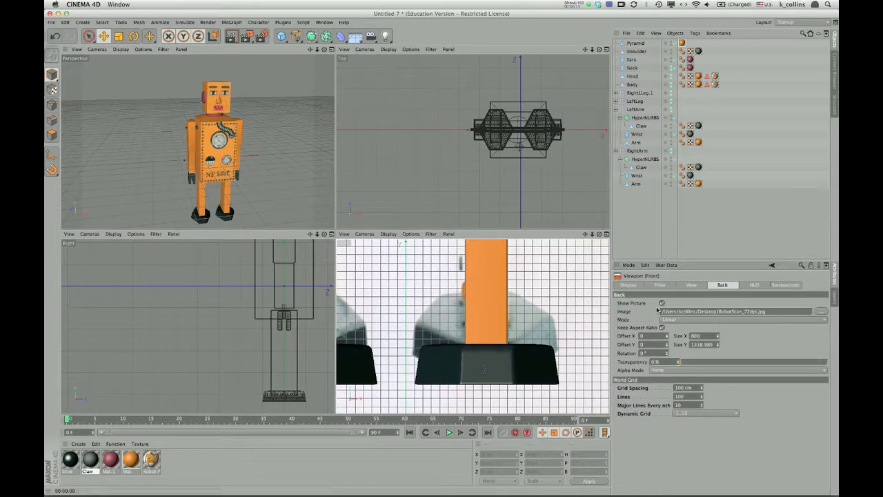
left_click(662, 303)
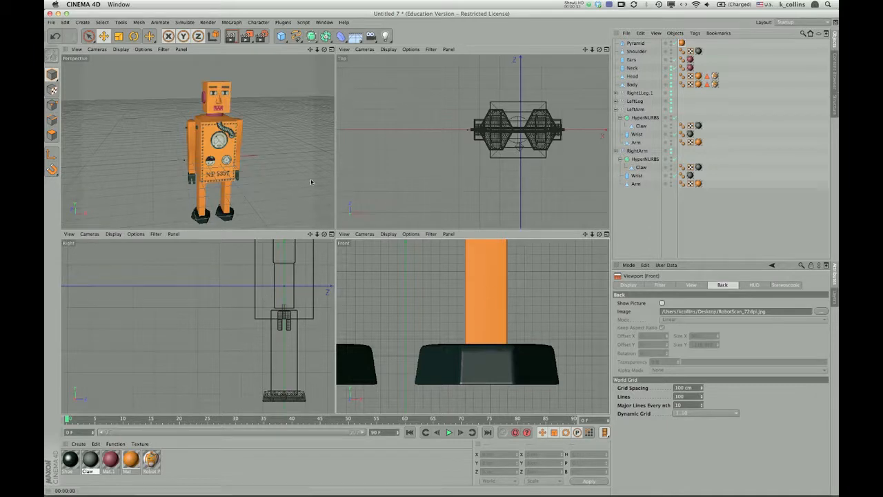
Step: Set the Top view to Gouraud Shading and the Right view to Gouraud Shading (Lines), with the whole robot framed in the Right view
left_click(391, 50)
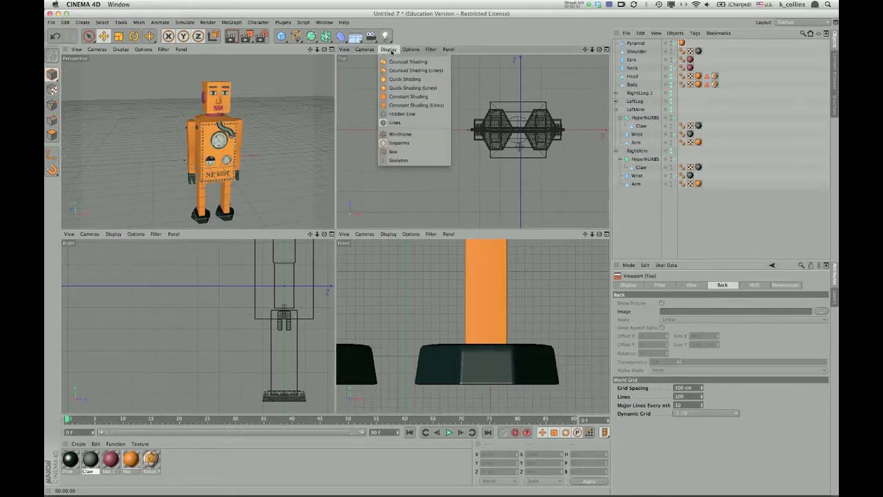
left_click(394, 64)
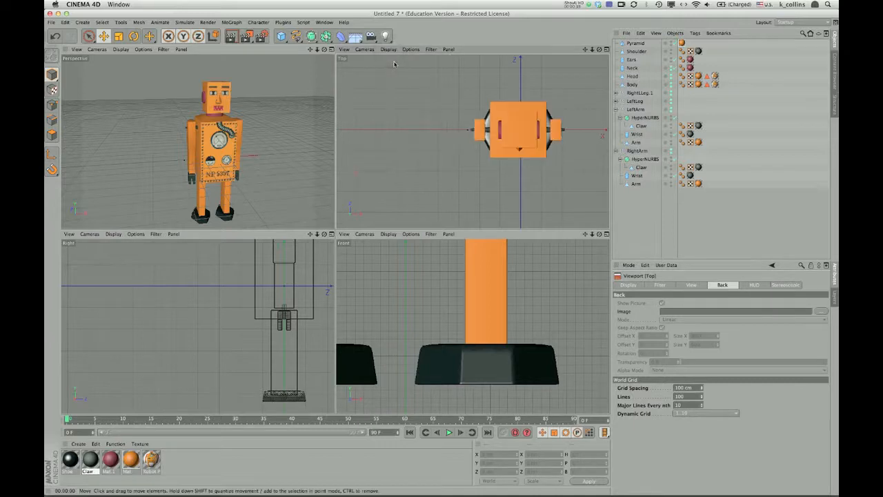
left_click(120, 236)
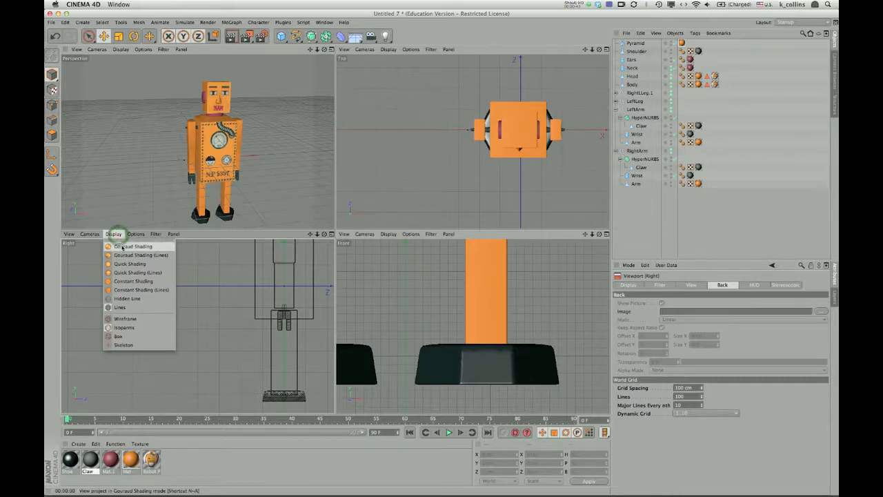
left_click(117, 247)
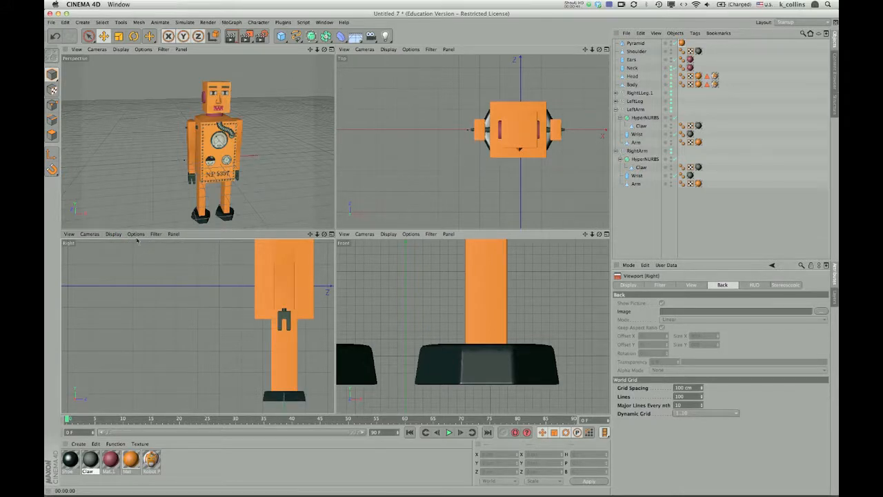
left_click(135, 234)
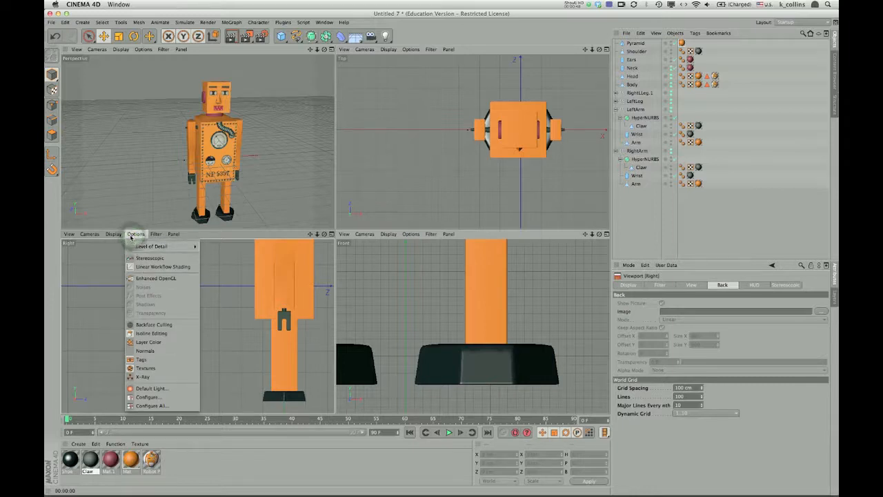
mouse_move(113, 234)
left_click(118, 254)
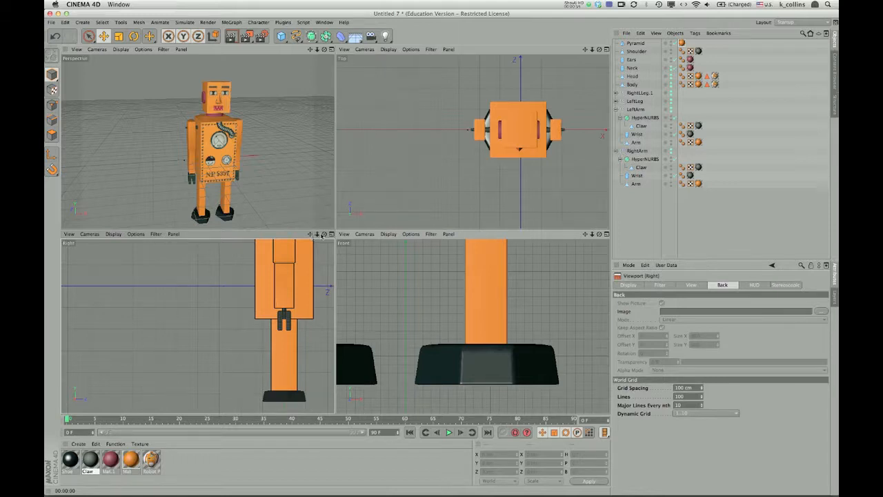
left_click_drag(316, 235, 311, 233)
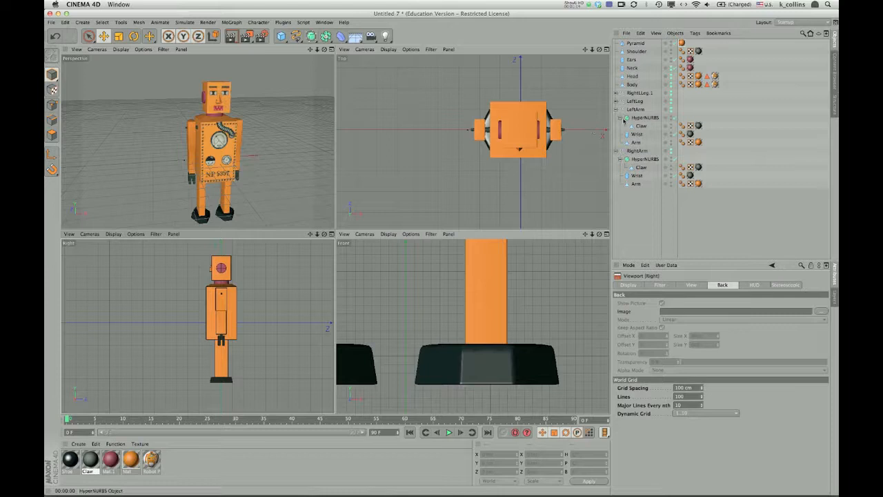
Step: Collapse the LeftArm and RightArm hierarchies and widen the Perspective and Right views
left_click(620, 118)
left_click(618, 143)
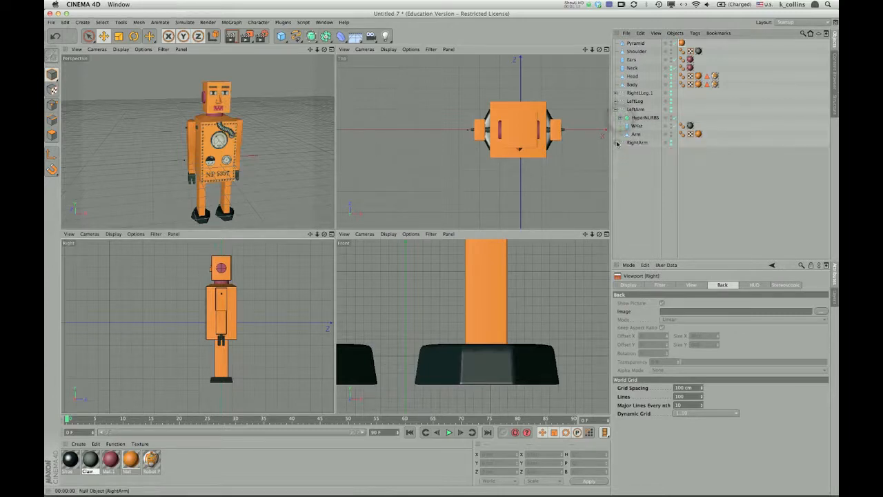
left_click(616, 110)
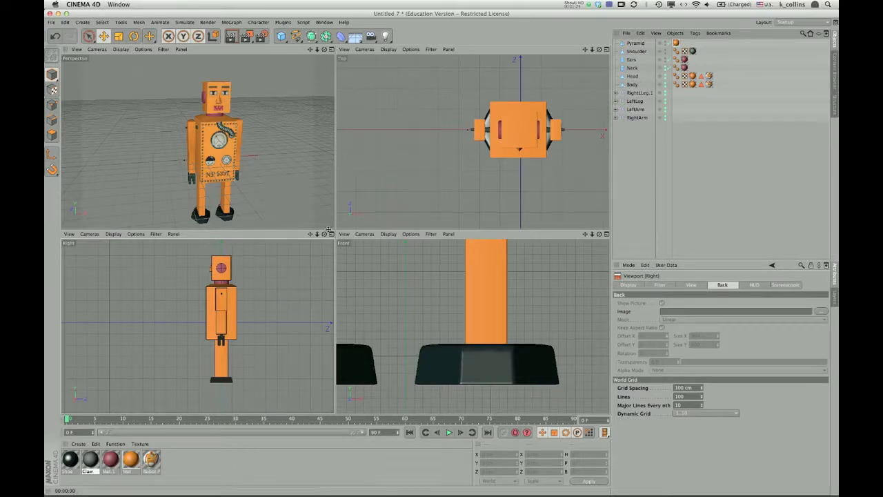
left_click_drag(337, 231, 472, 222)
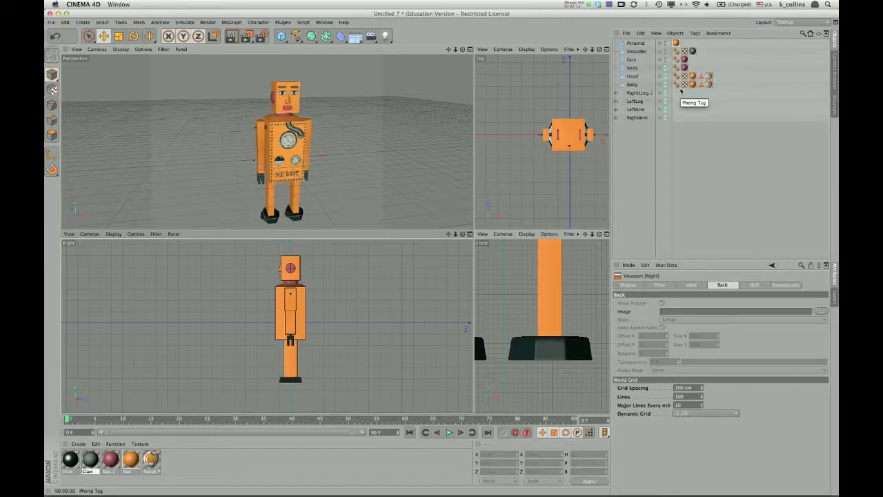
Step: Rename the Pyramid object as Nose
left_click(636, 44)
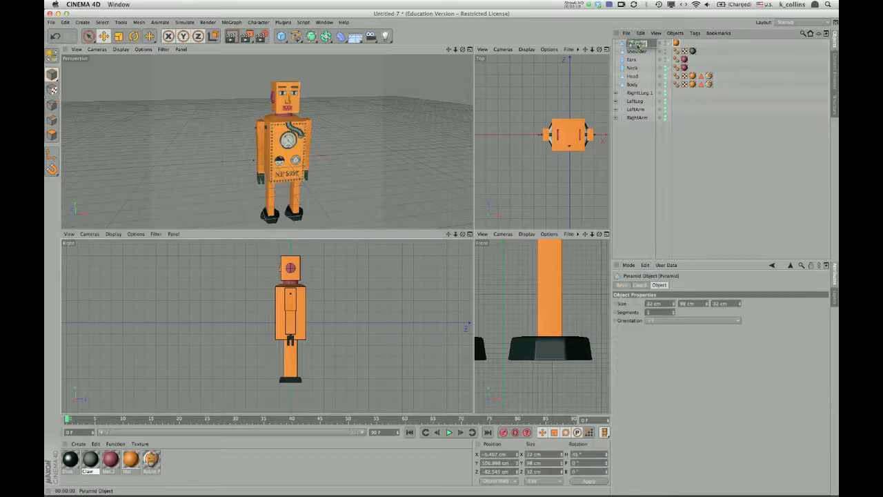
type("Nose")
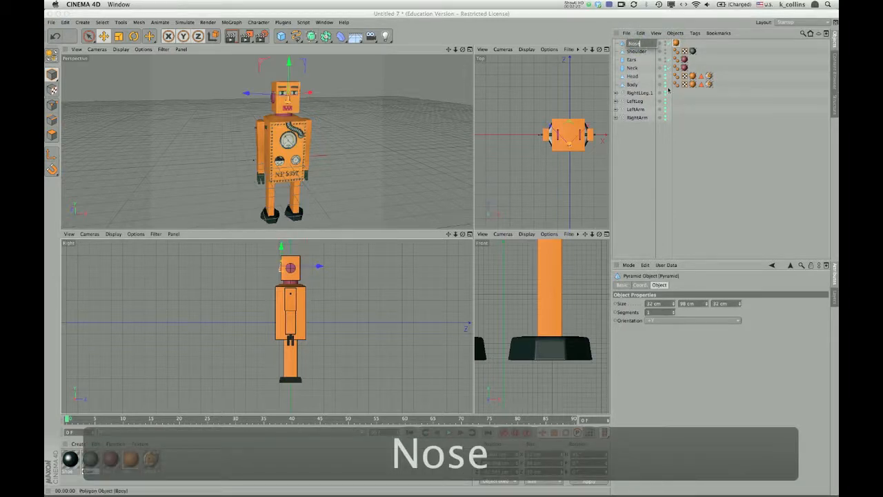
left_click(724, 167)
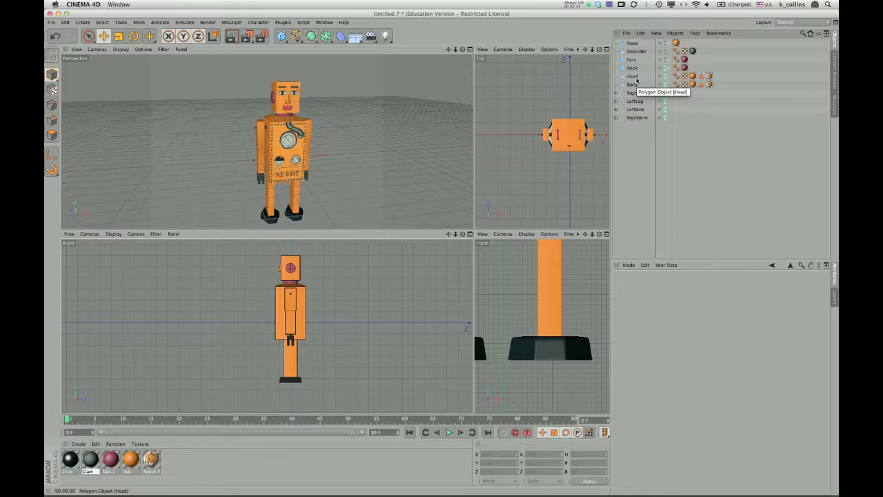
Step: Make Nose and Ears children of the Head object and collapse its hierarchy
left_click_drag(634, 45, 632, 78)
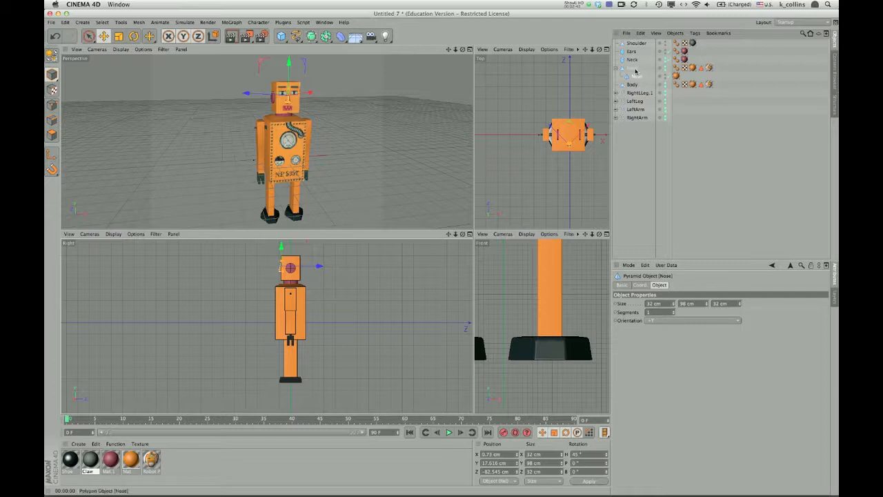
left_click_drag(634, 53, 633, 71)
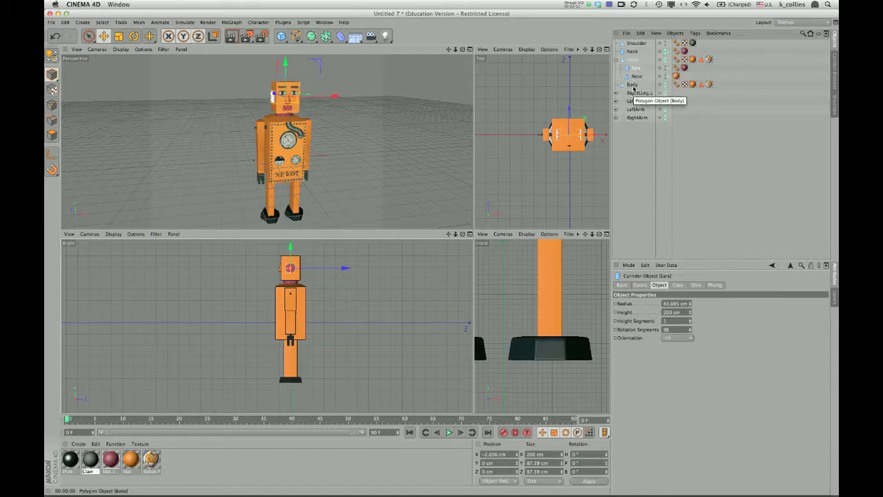
left_click(616, 60)
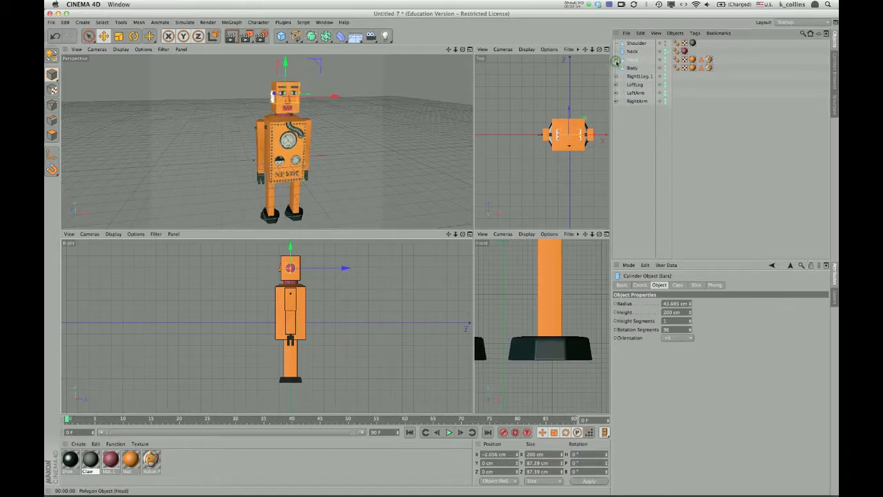
left_click(631, 60)
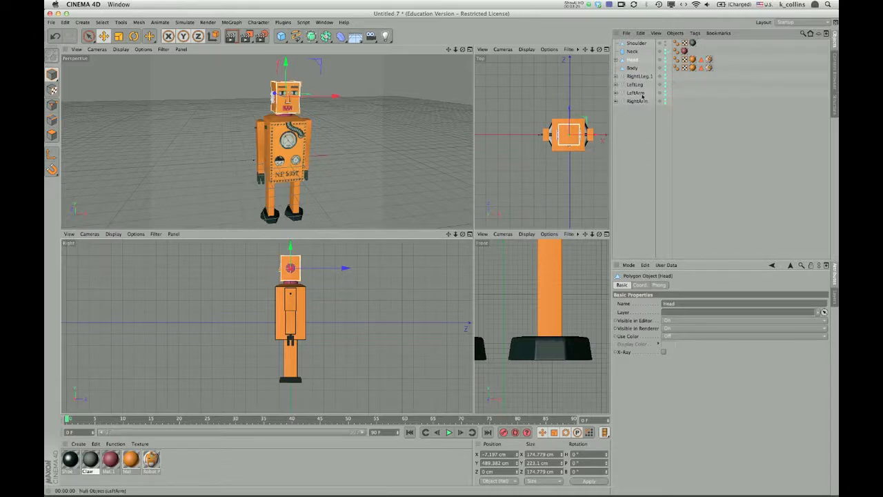
Step: Group the Shoulder, Neck, Head, Body, LeftArm and RightArm objects together
left_click(637, 101)
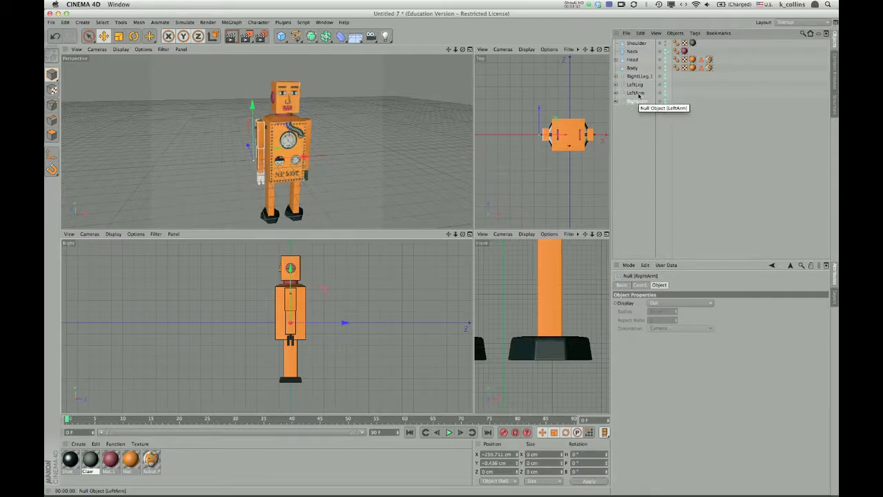
left_click(635, 93, "shift")
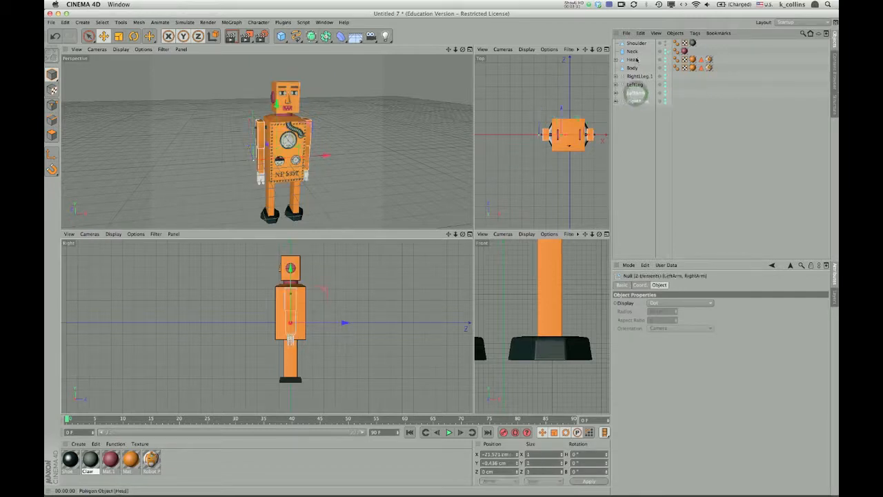
left_click(632, 60, "shift")
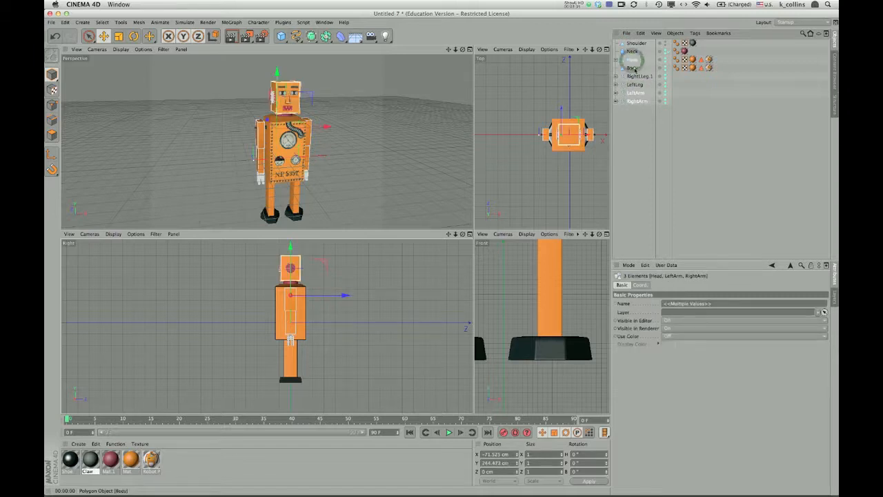
left_click(633, 68, "shift")
left_click(633, 52, "shift")
left_click(635, 43, "shift")
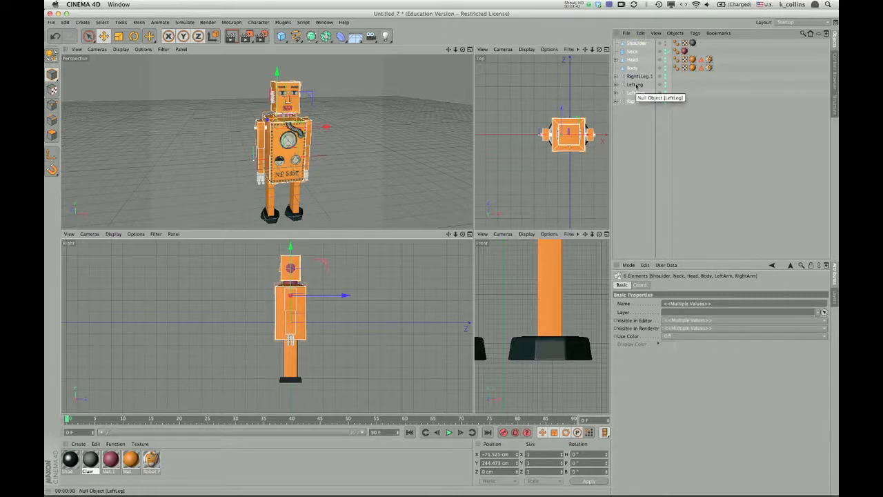
left_click(674, 33)
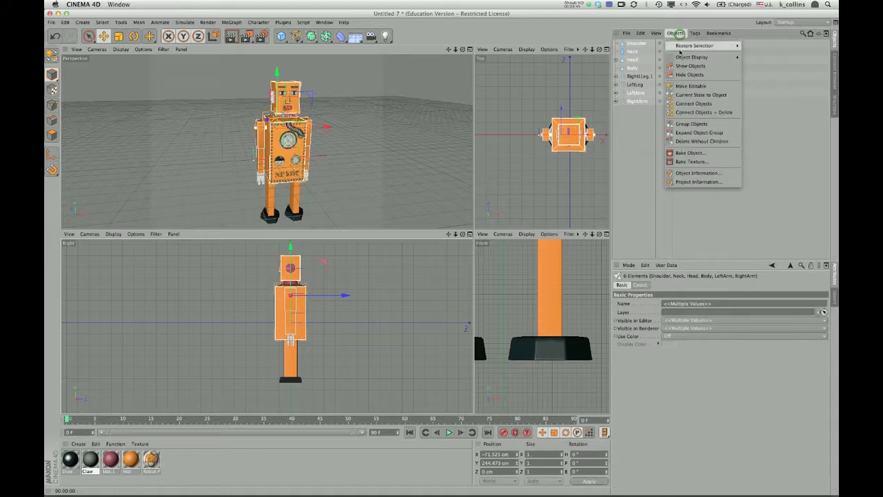
left_click(686, 127)
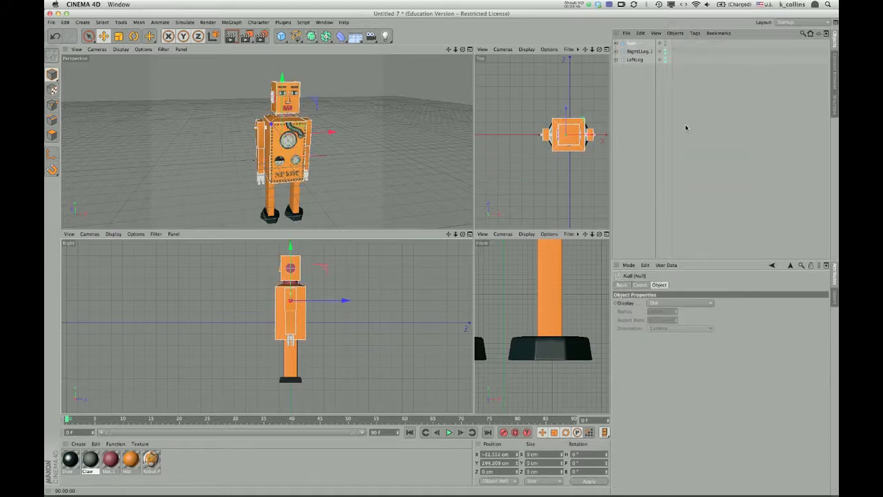
Step: Rename the new upper-body group as Torso
double_click(632, 44)
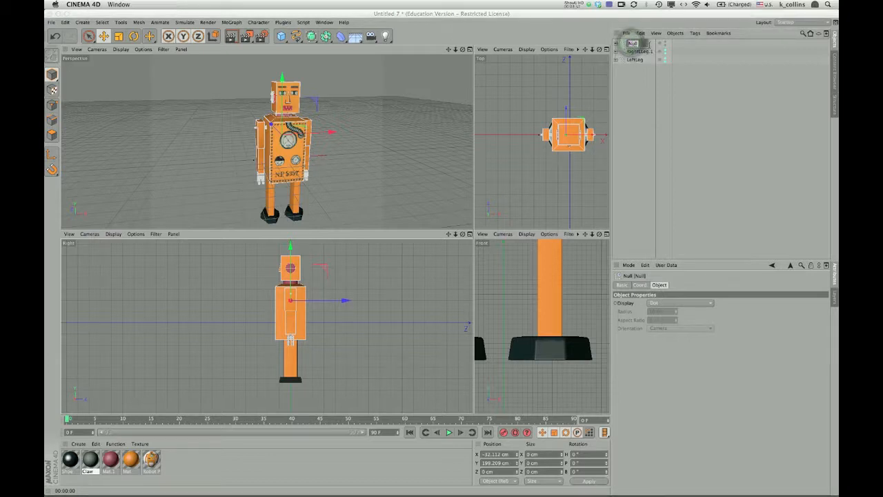
type("Torso")
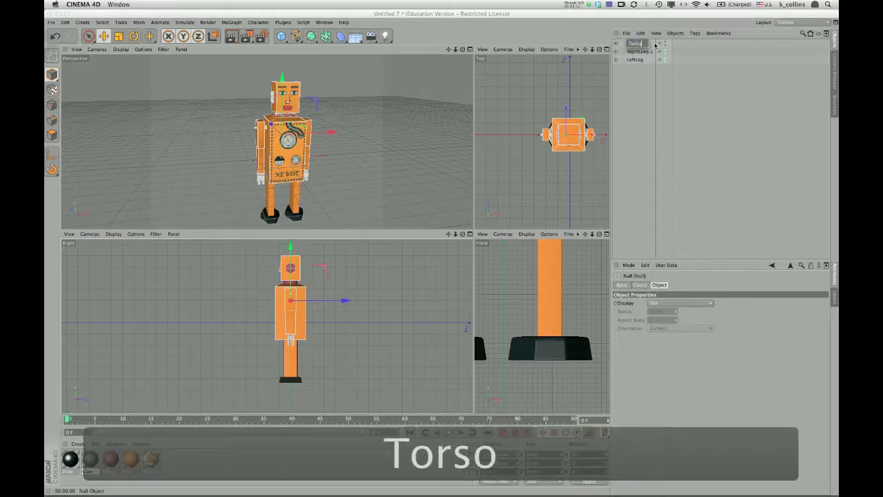
left_click(724, 137)
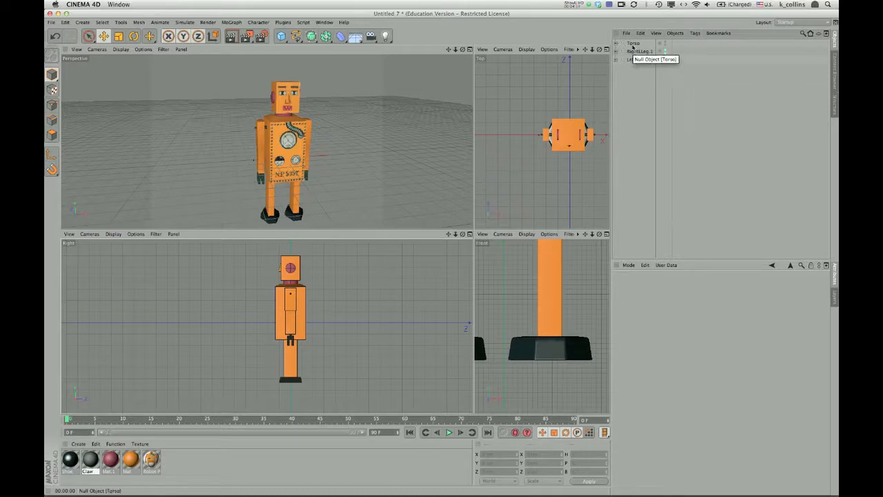
Step: Group Torso with the right and left leg objects under a single parent null
left_click(632, 43)
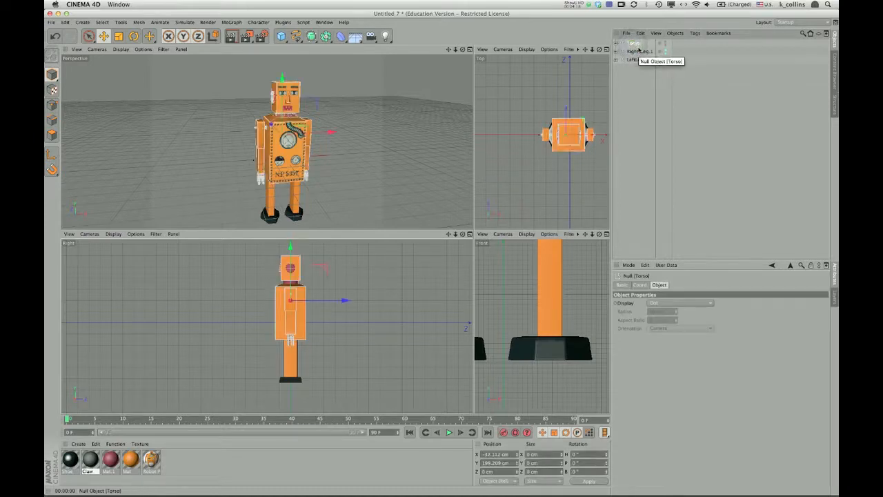
left_click(638, 51, "shift")
left_click(634, 60, "shift")
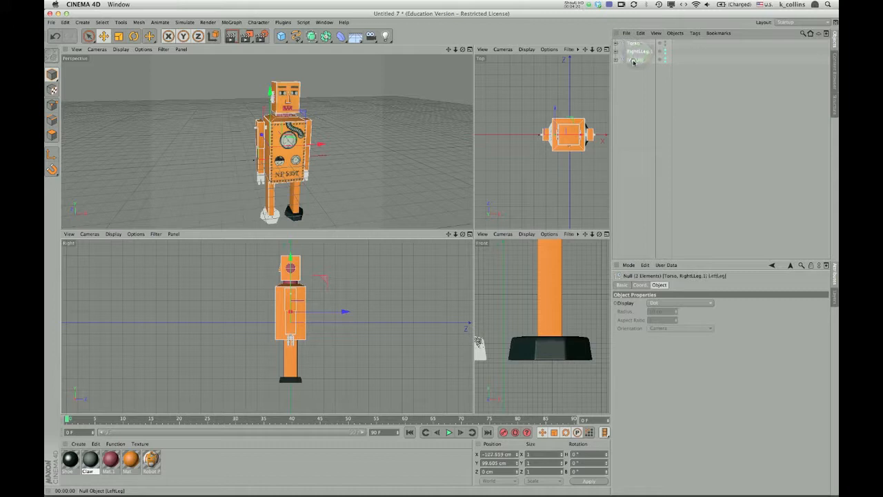
left_click(675, 33)
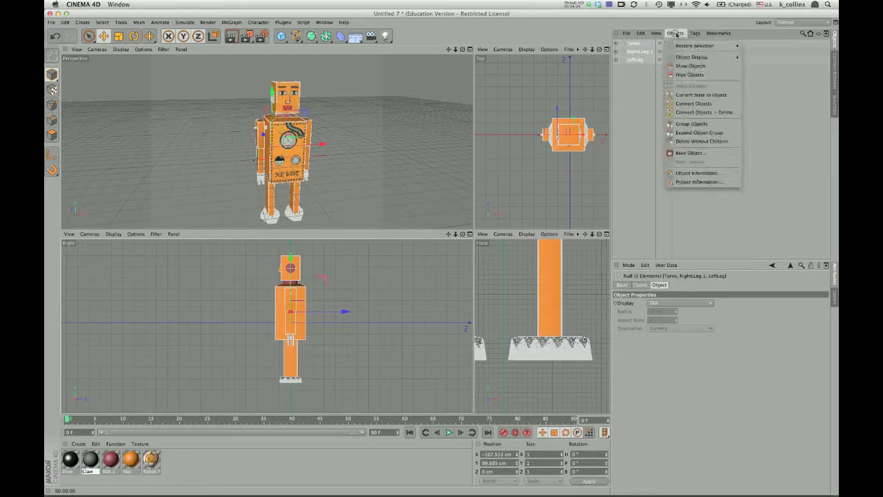
left_click(686, 125)
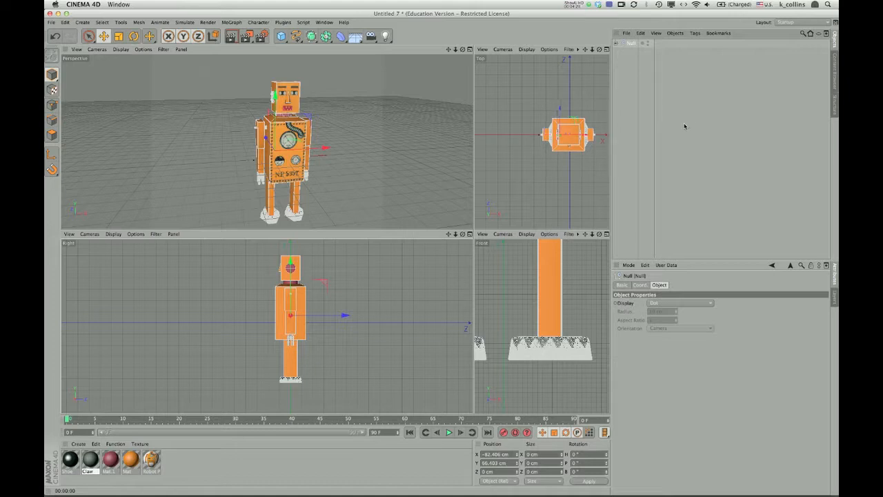
Step: Render the robot to the Picture Viewer and rename the top-level parent null as Robot Complete
key("shift+r")
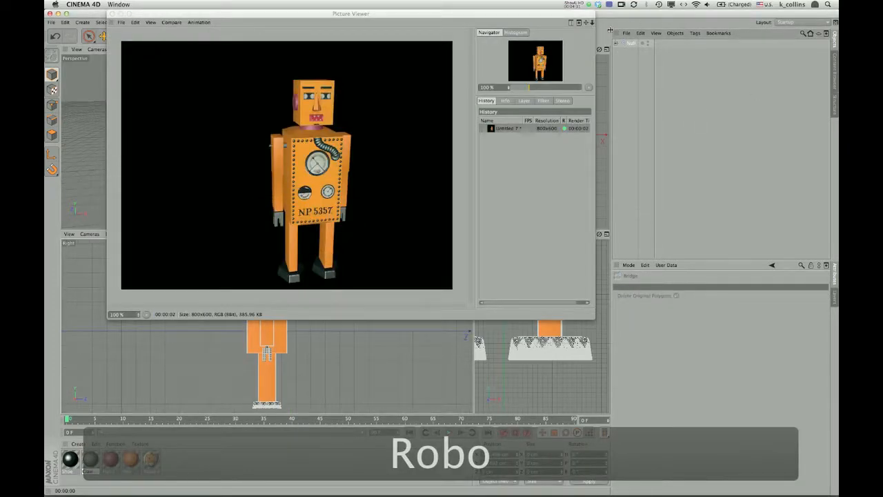
double_click(631, 43)
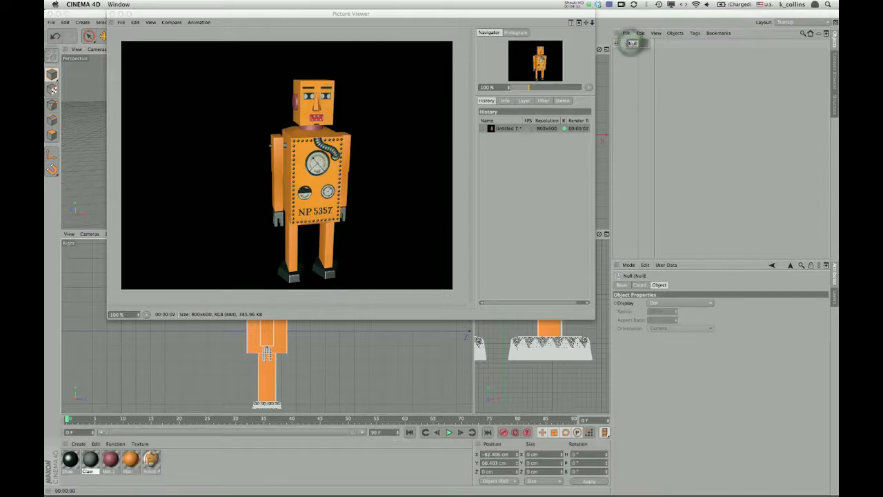
type("Robo")
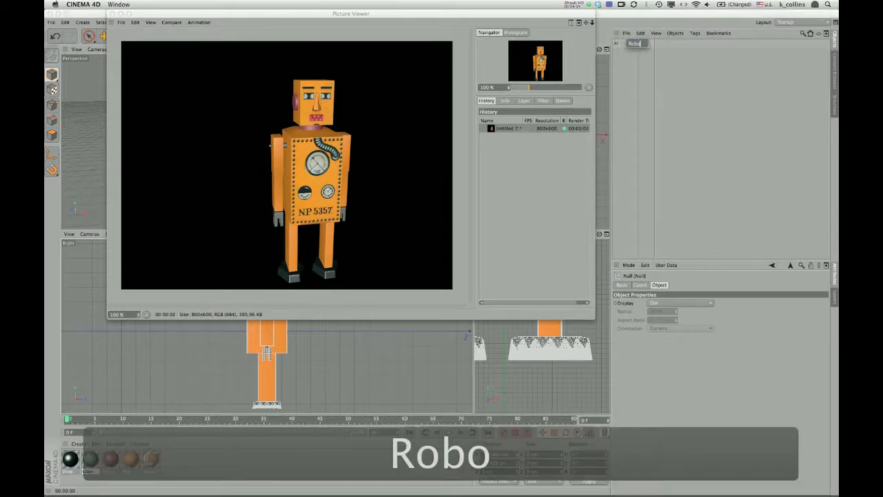
type("t")
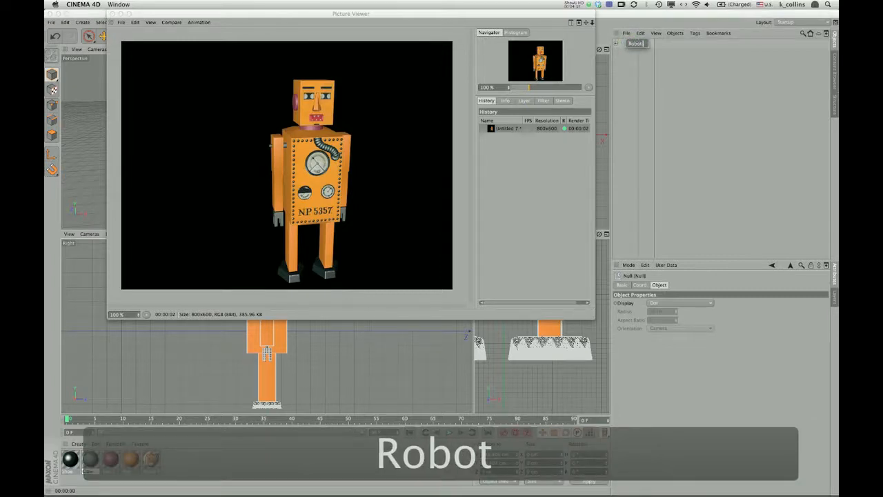
type(" Complete")
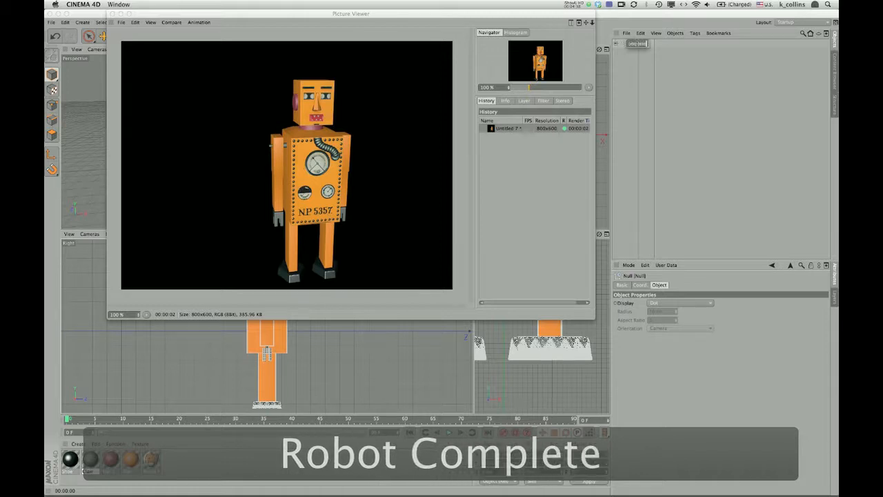
left_click(700, 79)
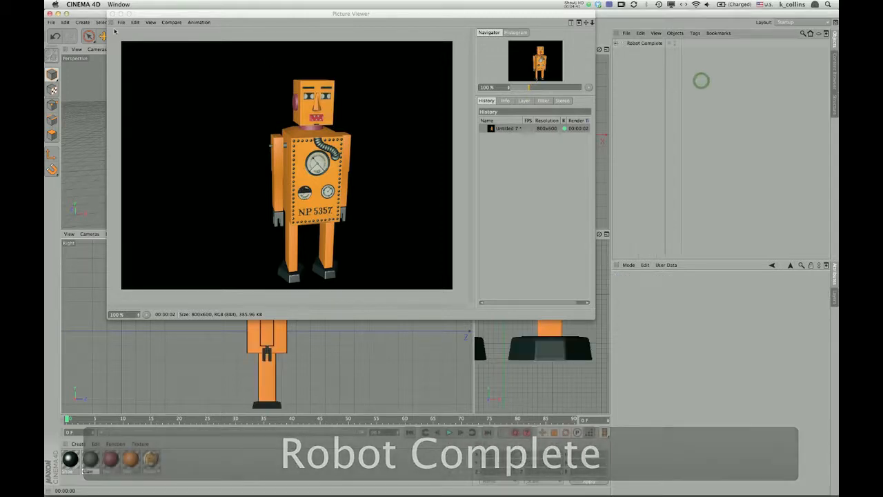
left_click(112, 13)
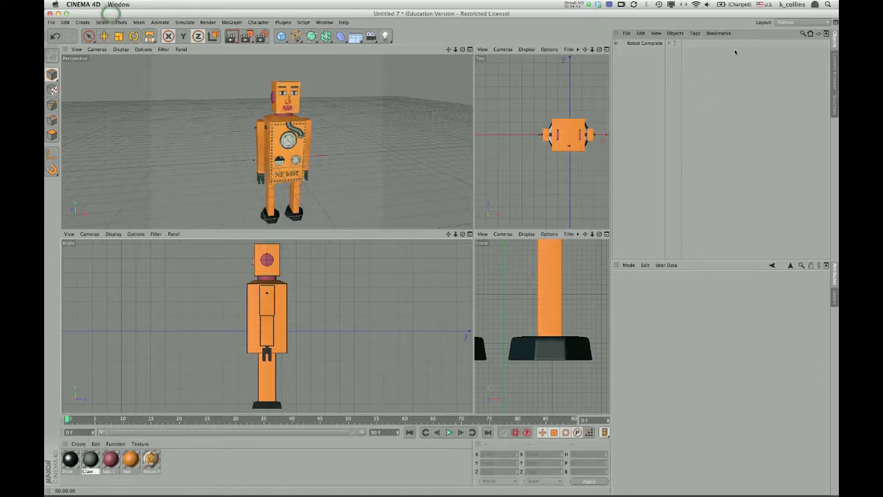
Step: Expand the Robot Complete and Torso hierarchies and even out the widths of the four viewports
left_click(616, 44)
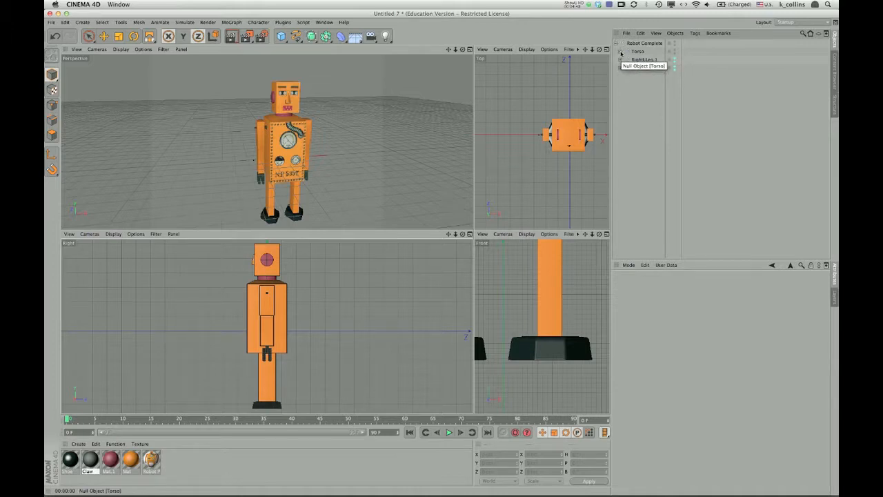
left_click(621, 53)
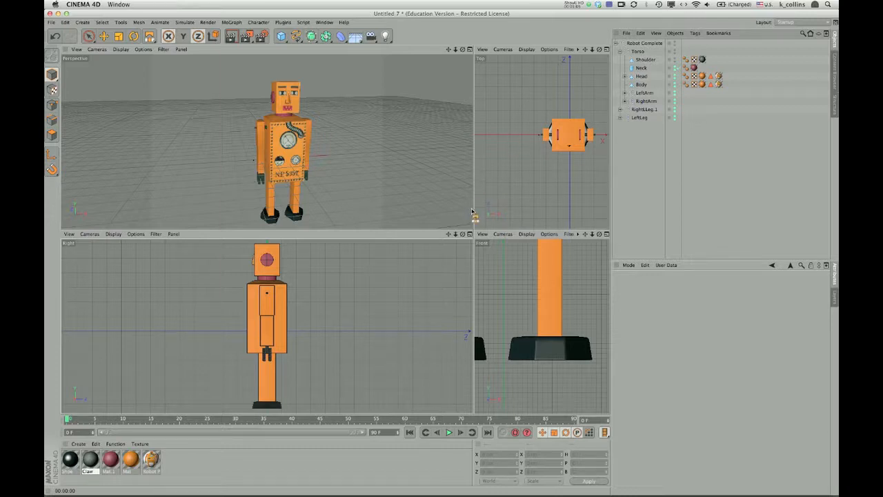
left_click_drag(474, 225, 341, 221)
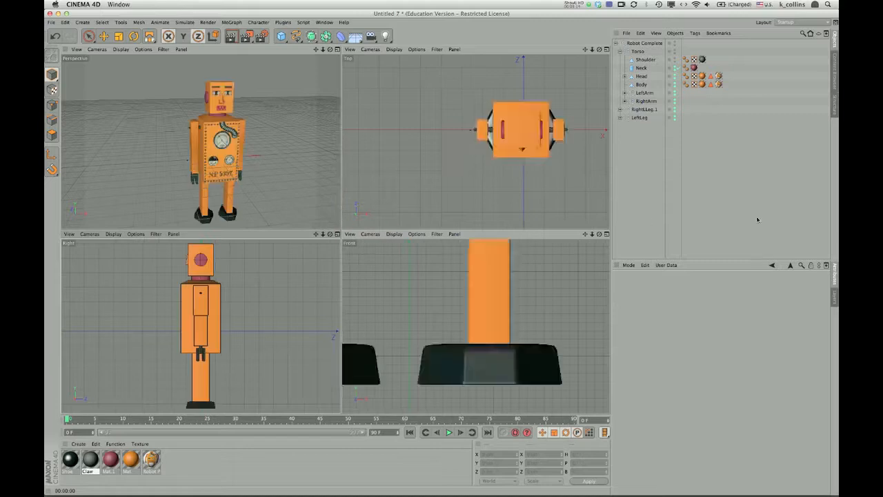
Step: Switch the interface to the Animation layout and enlarge the viewport area above the timeline
left_click(816, 23)
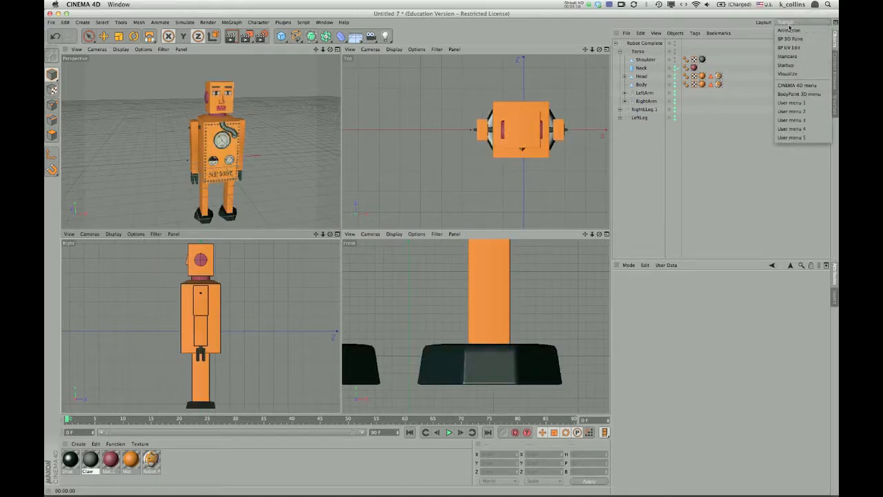
left_click(790, 31)
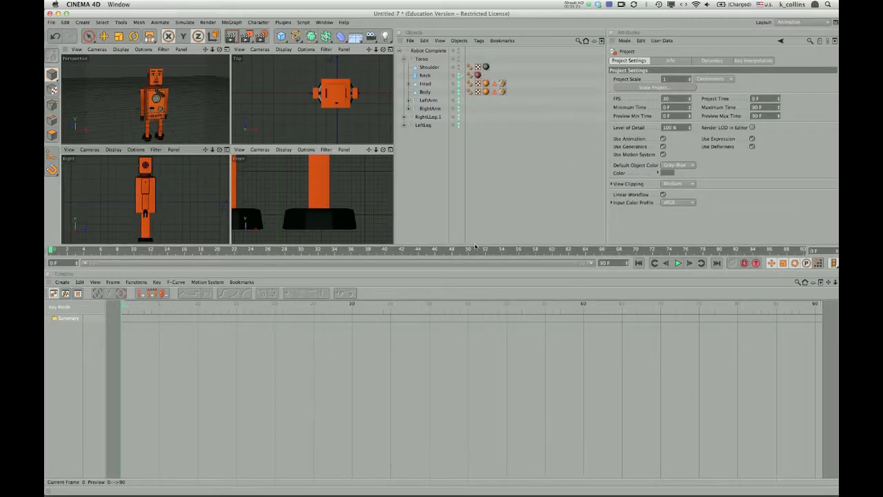
left_click_drag(478, 246, 512, 333)
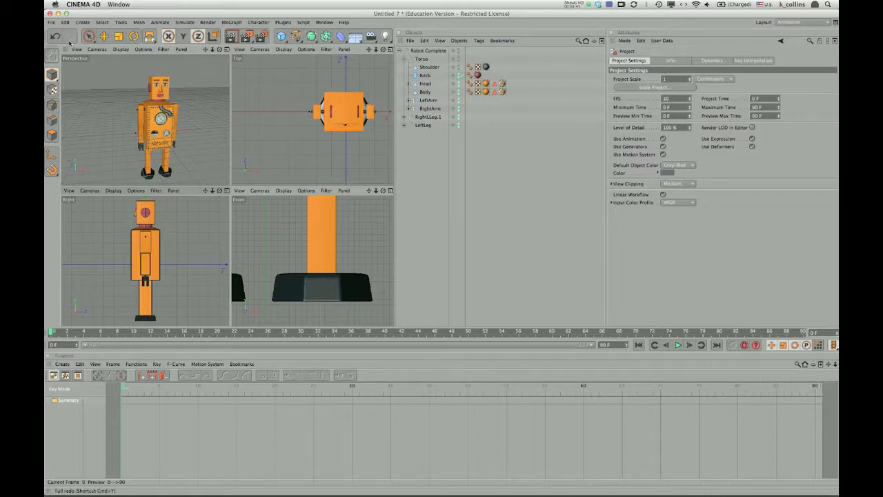
Step: Add a Floor environment object to the scene
left_click(82, 24)
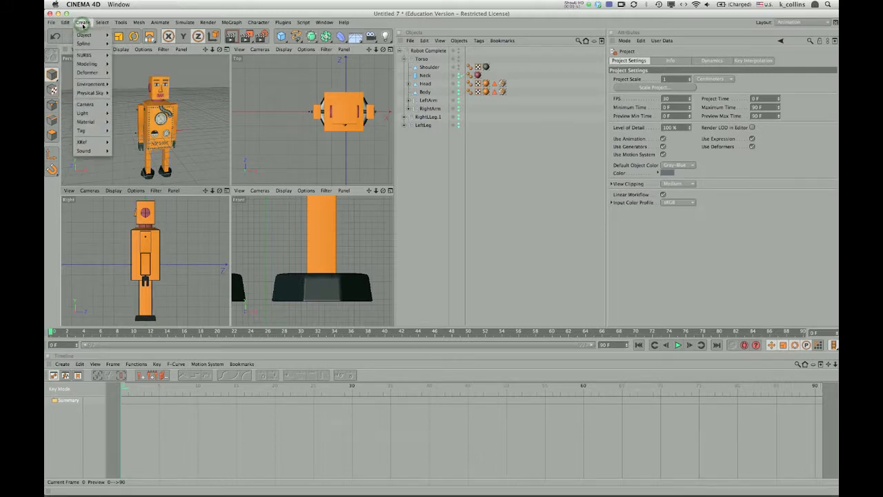
mouse_move(93, 87)
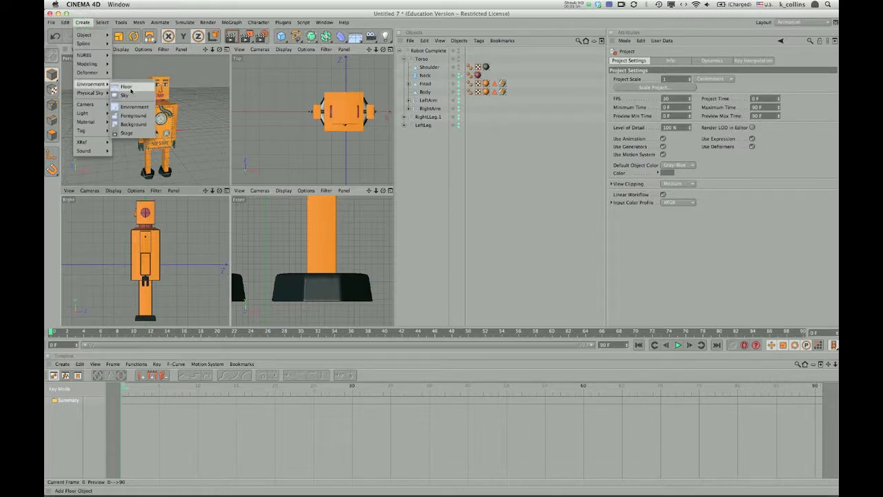
left_click(130, 90)
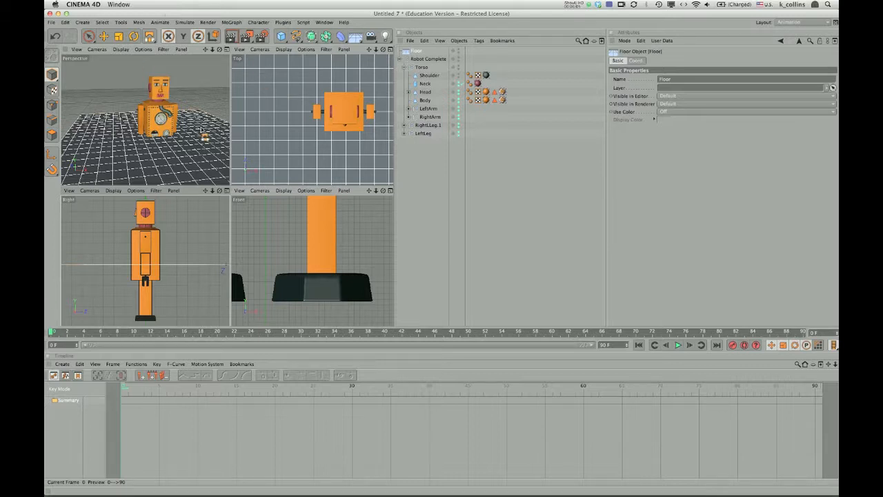
Step: Raise the whole Robot Complete group to a Y position of about 612 cm so its feet stand on the floor
left_click(426, 60)
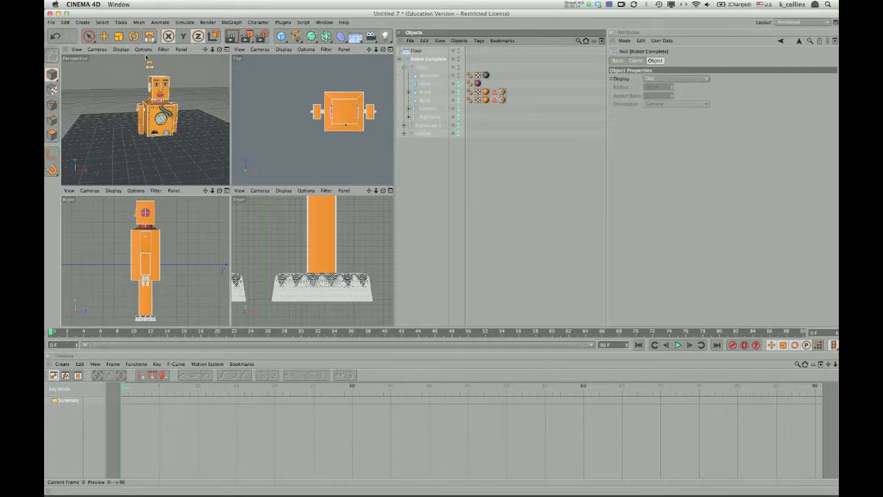
left_click(104, 37)
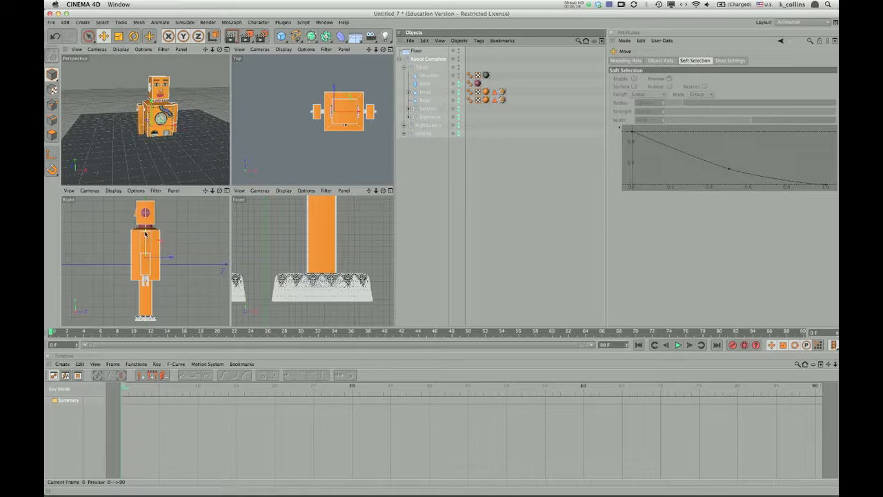
mouse_move(145, 231)
left_mouse_down()
mouse_move(145, 180)
mouse_move(146, 233)
left_mouse_up()
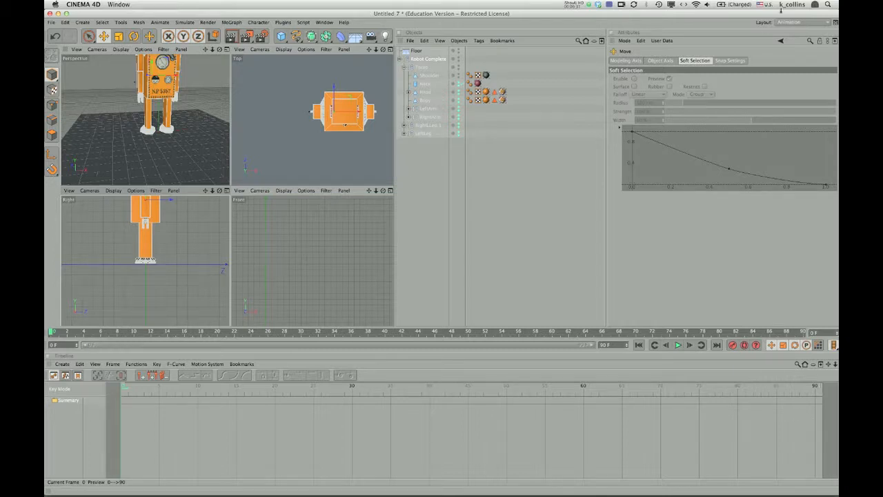
Step: Return to the Startup layout and create a new material for the floor
left_click(808, 22)
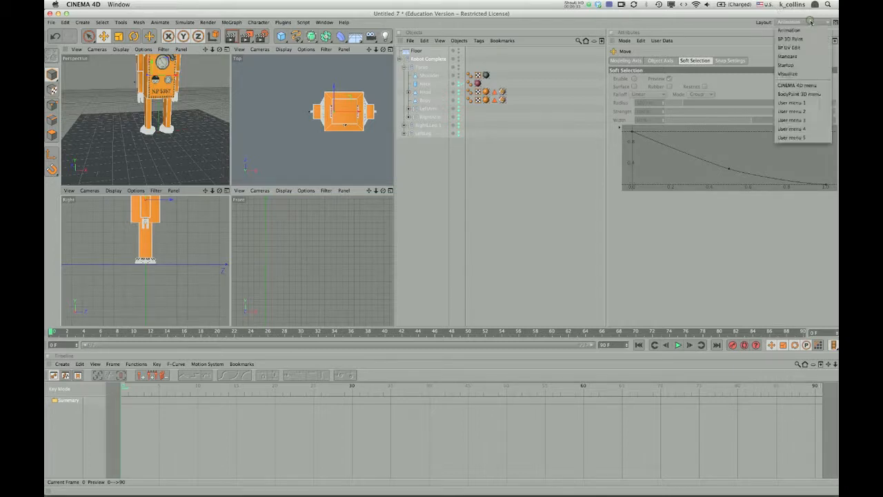
left_click(806, 65)
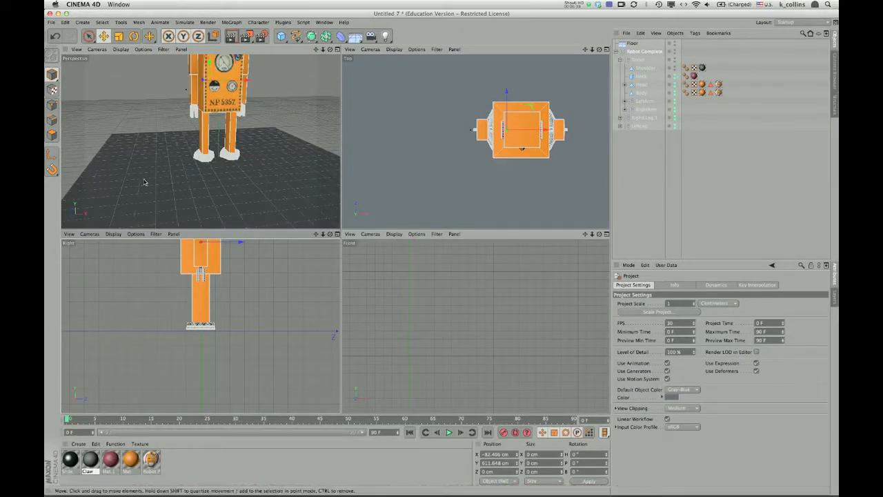
left_click(78, 443)
left_click(90, 370)
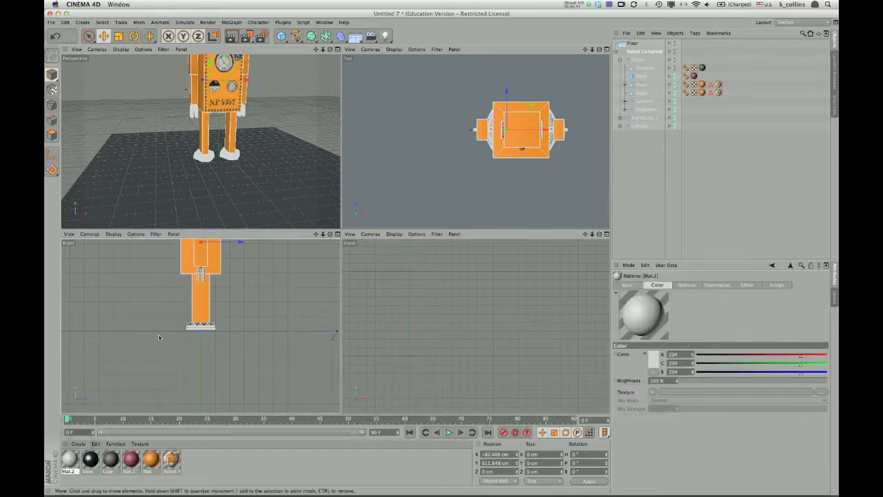
Step: Adjust the new material's specular highlight to 56% width, 30% height and 4% falloff
double_click(69, 459)
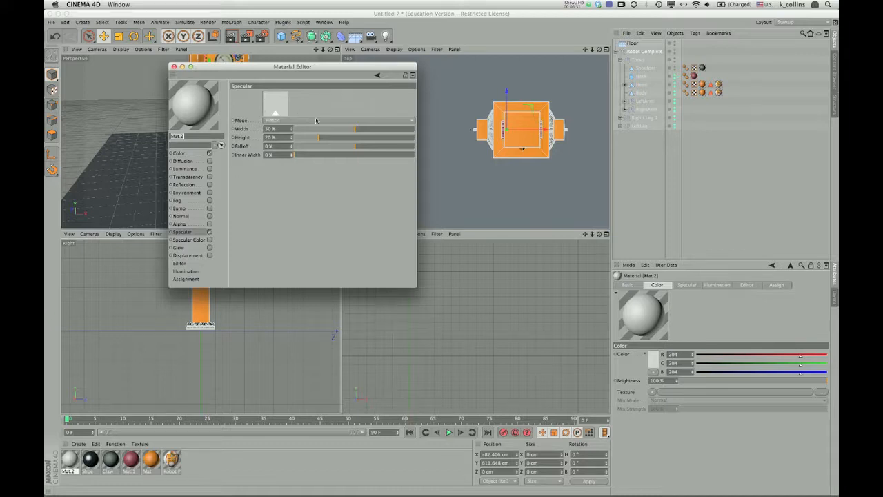
left_click_drag(354, 131, 337, 130)
left_click(354, 146)
left_click_drag(317, 138, 356, 149)
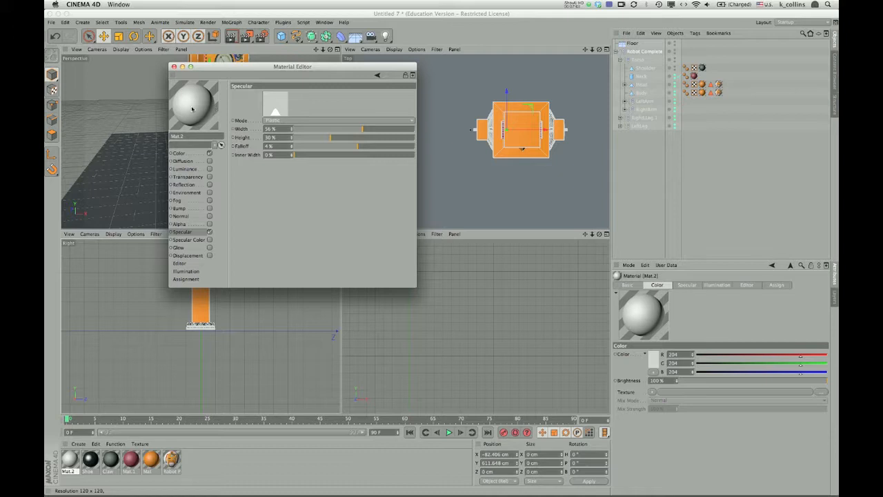
Step: Darken the new material's color to a medium gray of R 156, G 155, B 156 and close its editor
left_click(198, 153)
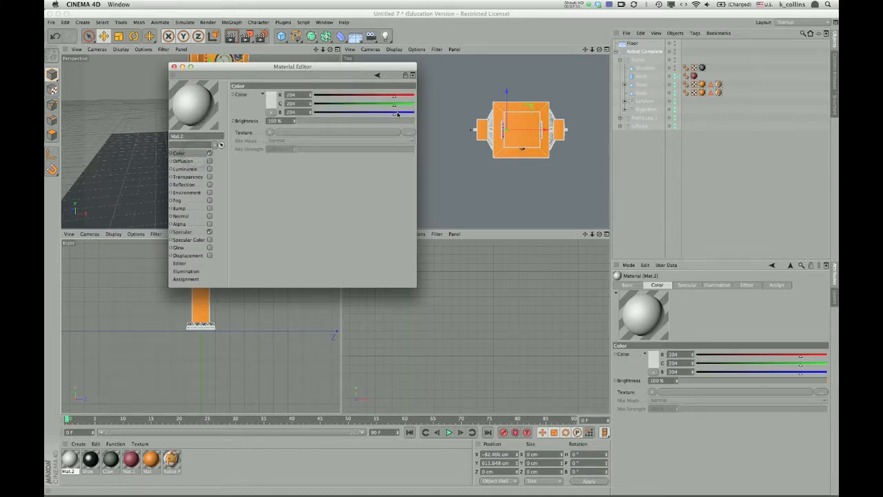
left_click_drag(395, 116, 376, 99)
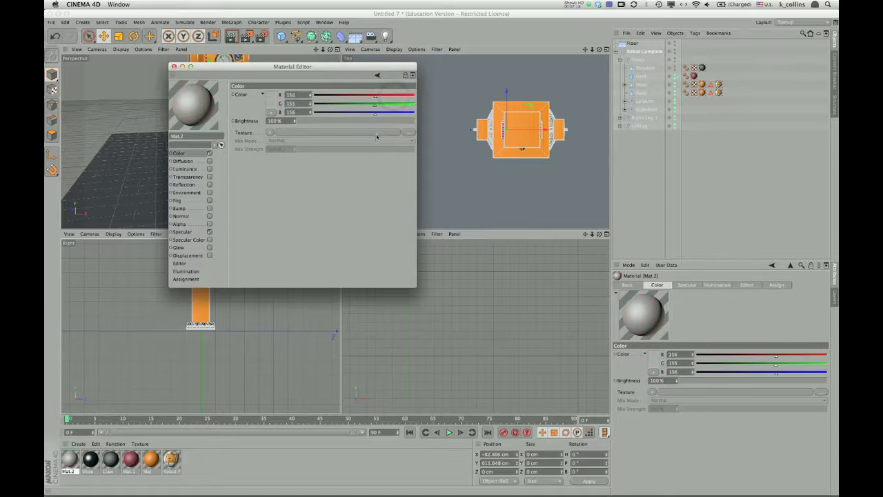
left_click(173, 66)
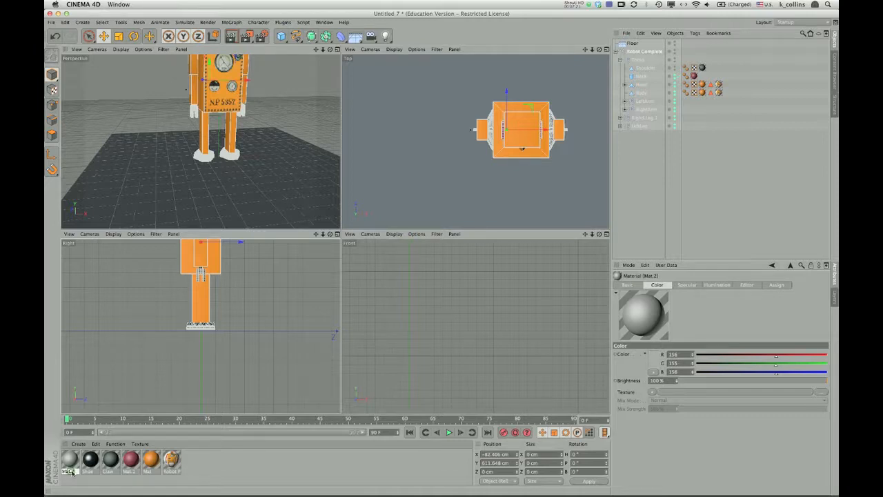
Step: Rename the gray material as Floor and apply it to the floor object
left_click(72, 474)
type("floor")
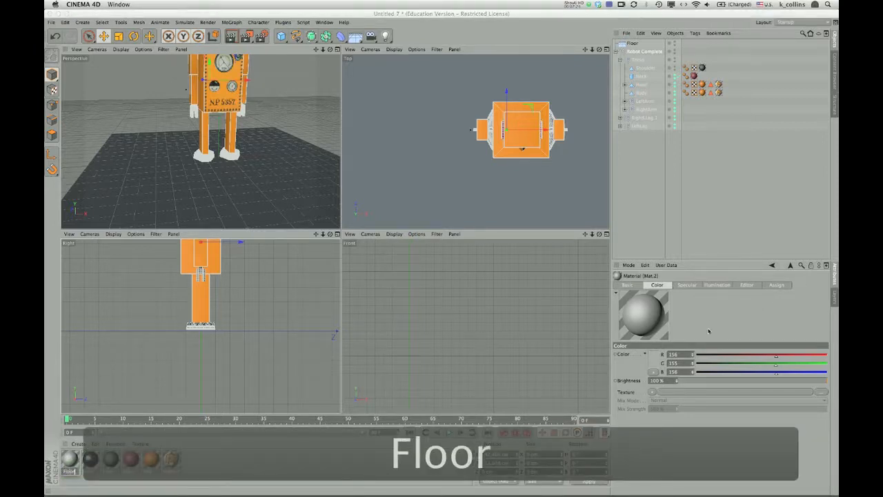
left_click(270, 466)
left_click_drag(70, 460, 161, 195)
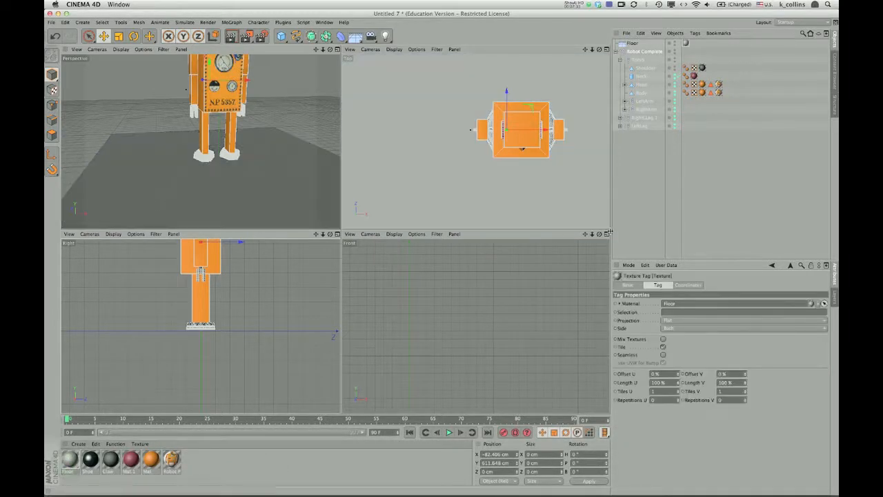
left_click(255, 214)
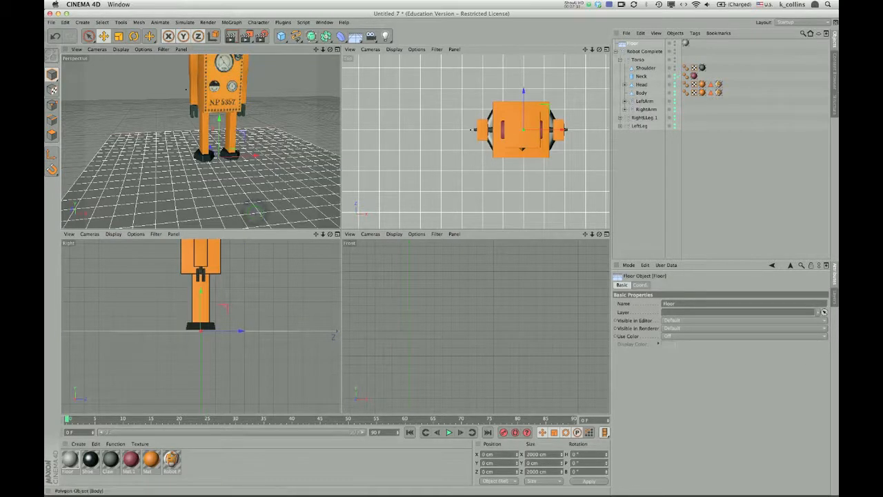
Step: Go back to the Animation layout and give the viewports more height over the timeline
left_click(819, 21)
left_click(818, 31)
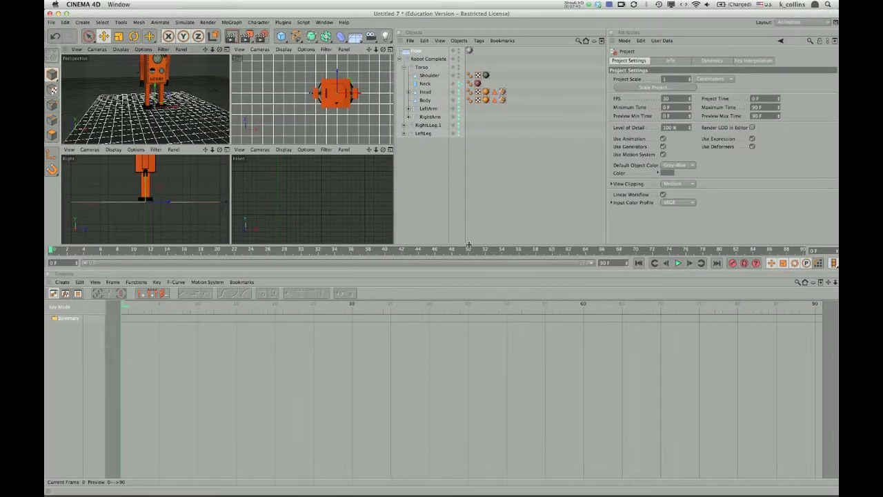
left_click_drag(468, 245, 478, 297)
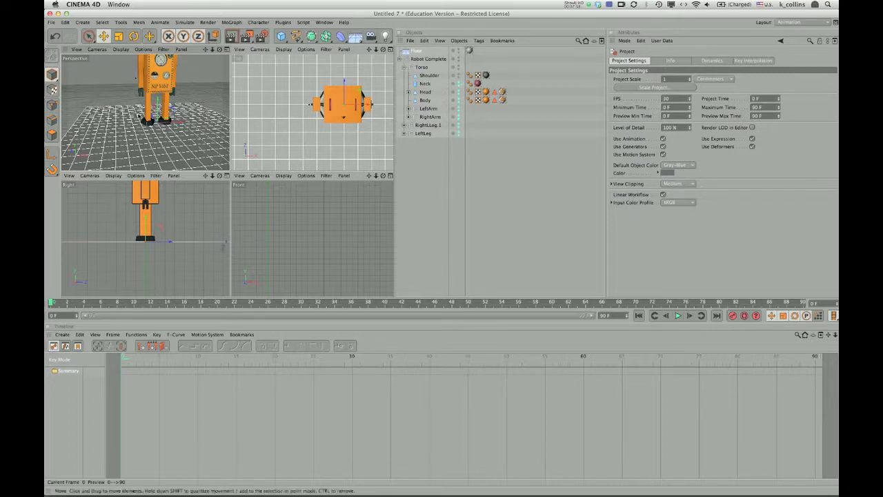
Step: Record a keyframe for Robot Complete at frame 0 and select the right leg object
left_click(425, 59)
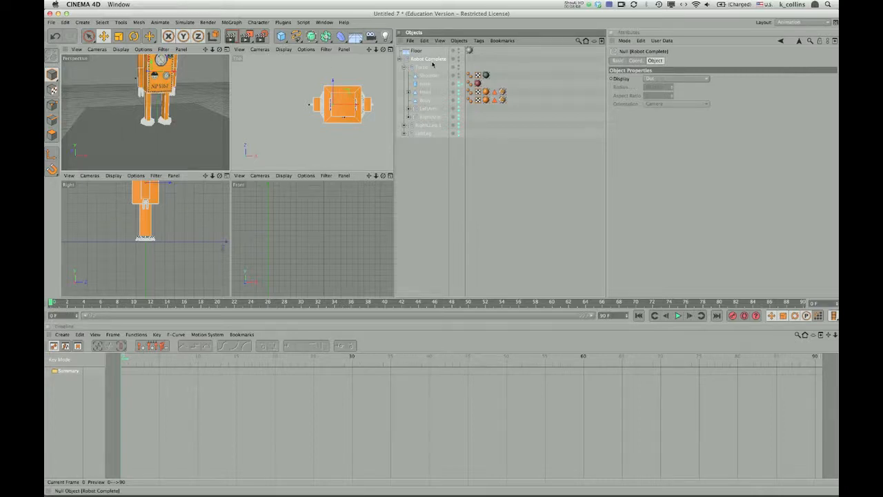
left_click(733, 316)
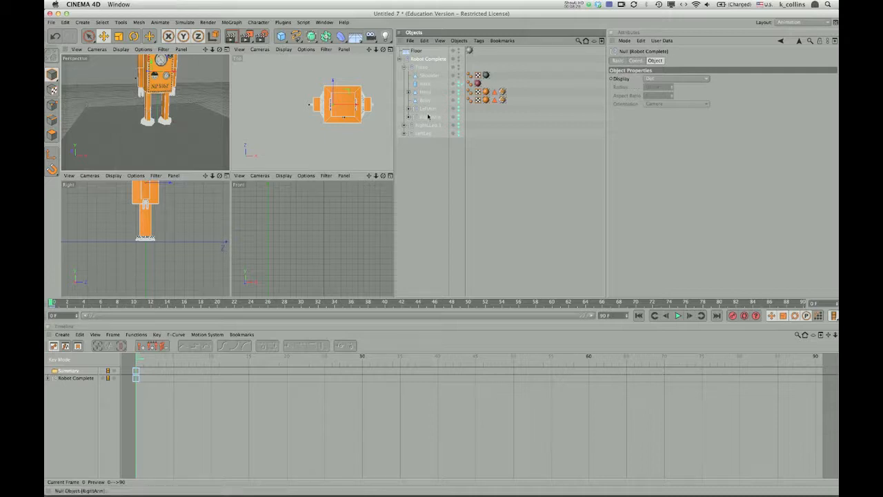
left_click(426, 126)
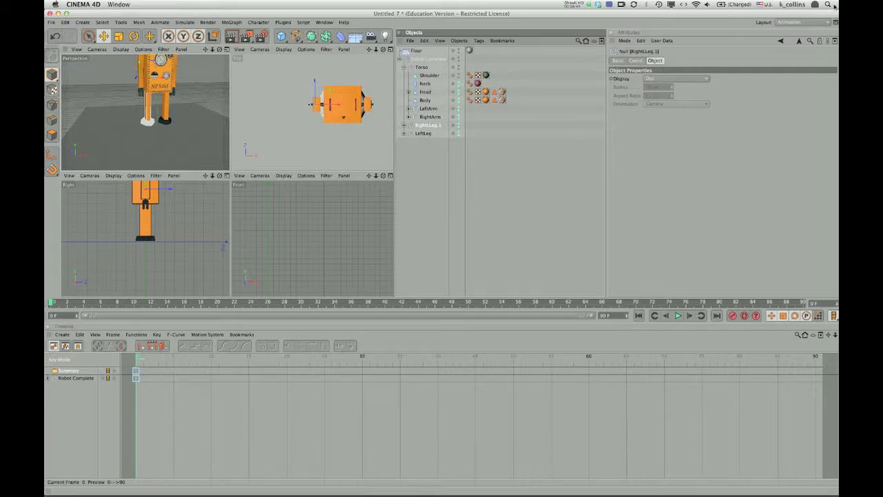
Step: Switch back to the Startup layout and select the right leg object
left_click(823, 24)
left_click(818, 69)
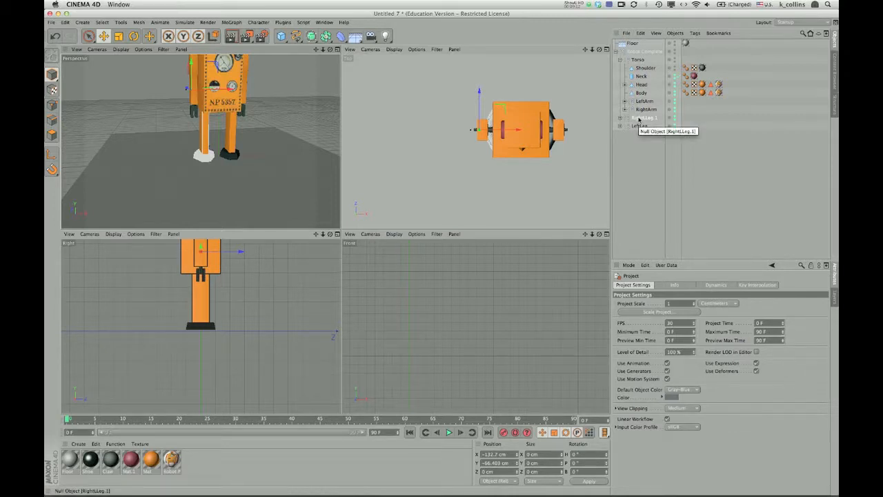
left_click(639, 118)
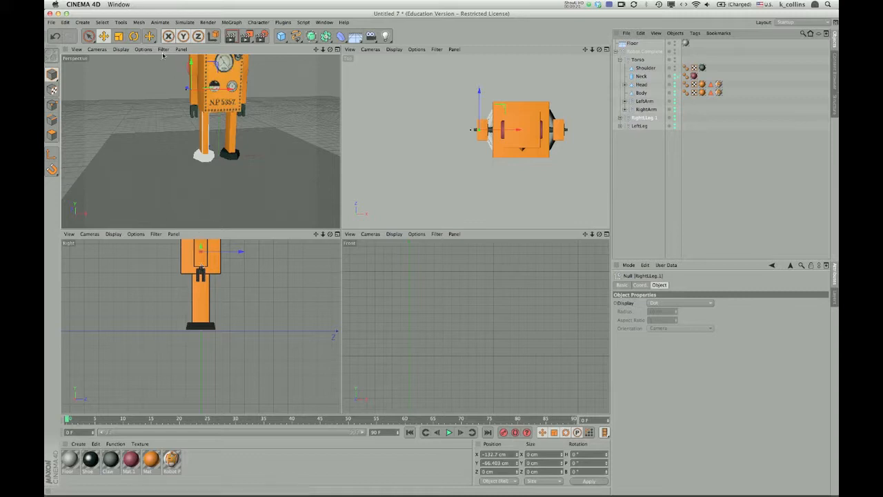
Step: Try rotating the right leg about its current pivot and undo the rotation
left_click(134, 36)
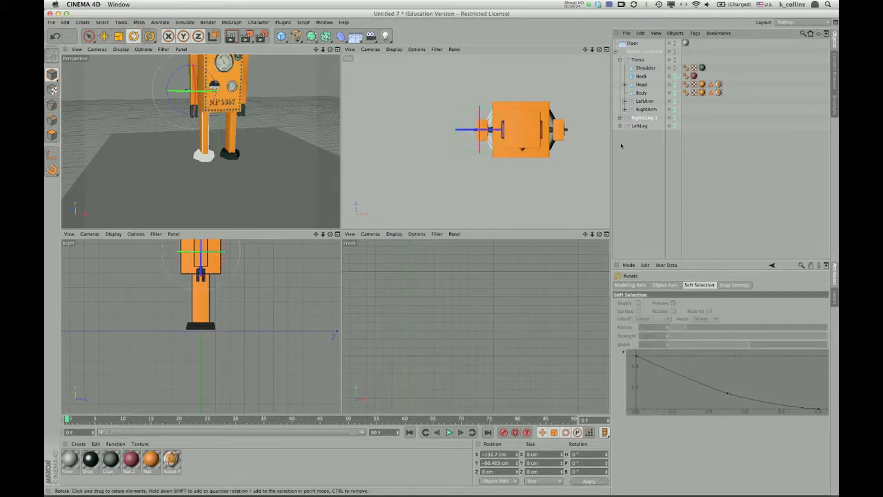
left_click(646, 118)
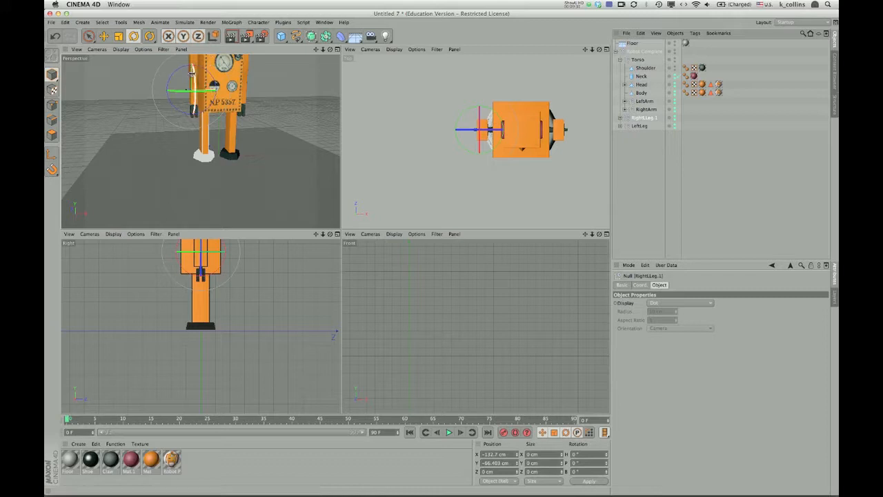
mouse_move(194, 76)
left_mouse_down()
mouse_move(189, 69)
mouse_move(210, 109)
mouse_move(206, 94)
left_mouse_up()
key("super+z")
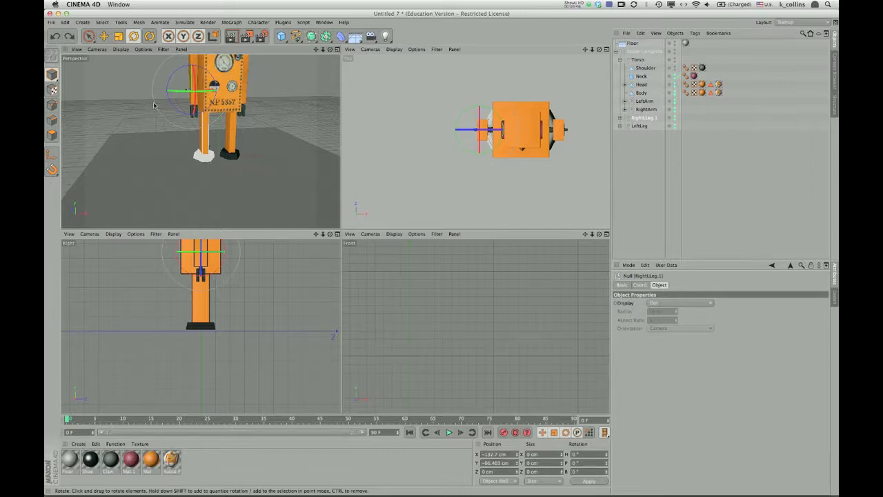
Step: Enable axis modification and lower the right leg's pivot toward the hip, to about Y -175 cm
left_click(88, 36)
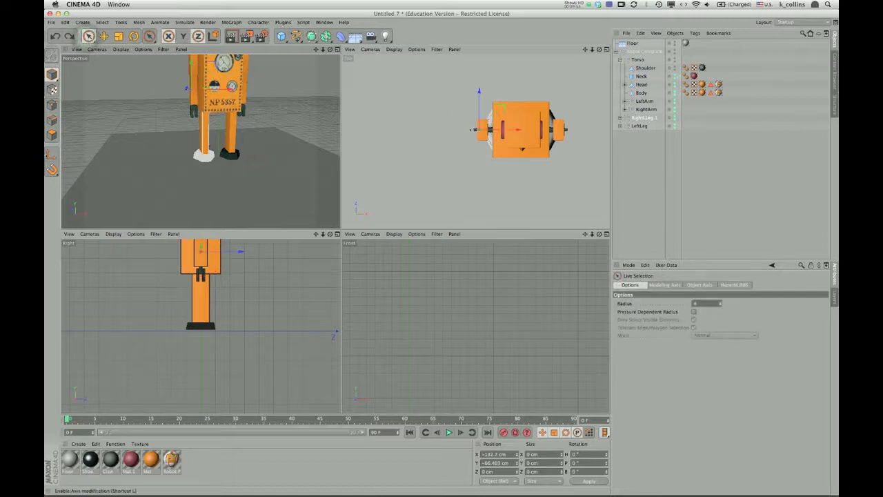
left_click(51, 155)
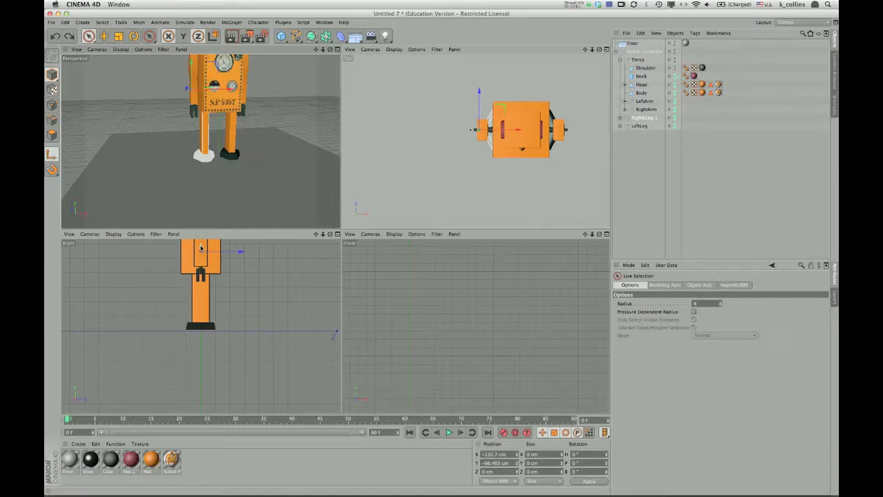
left_click_drag(201, 249, 200, 267)
left_click_drag(200, 265, 200, 263)
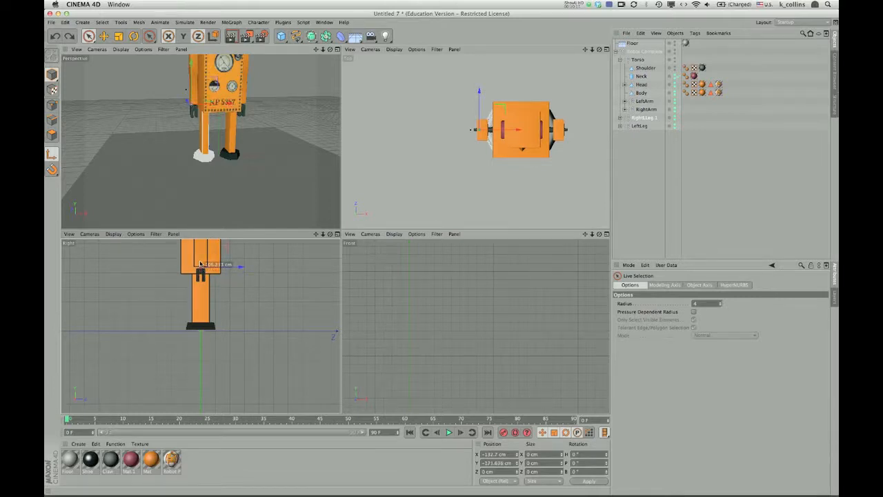
left_click_drag(200, 264, 201, 266)
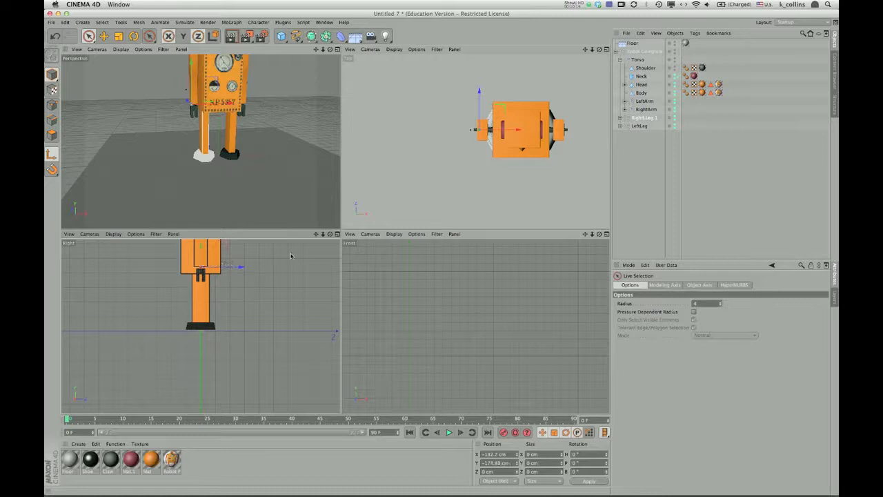
Step: In a maximized Right view, refine the right leg's pivot at the hip and lower the left leg's pivot to about Y -183 cm
left_click(338, 235)
scroll(387, 219, "down", 5)
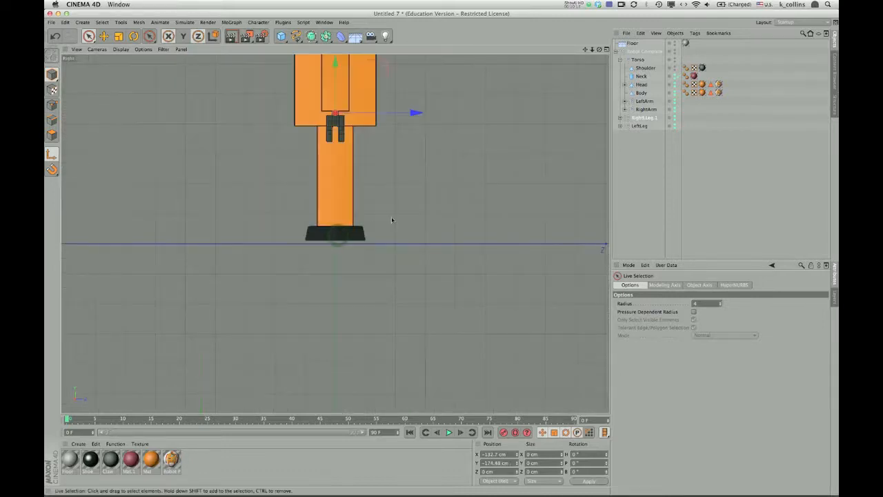
left_click_drag(370, 82, 369, 85)
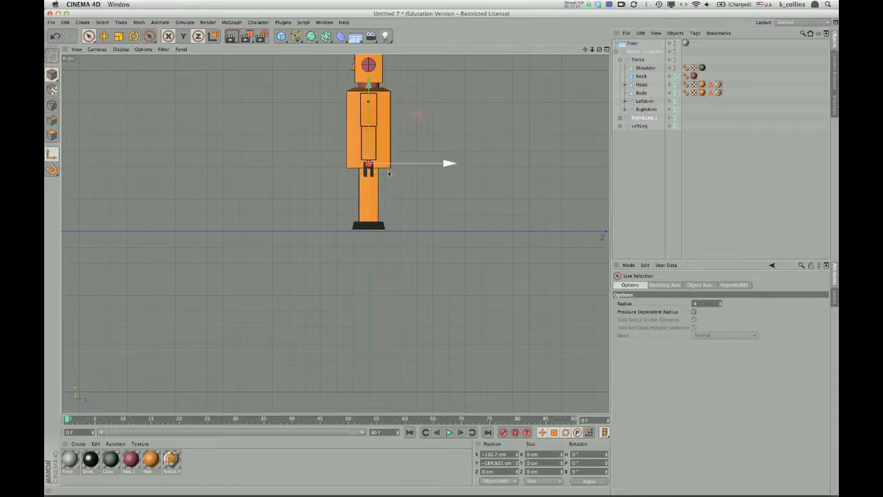
scroll(369, 163, "up", 5)
scroll(369, 162, "up", 3)
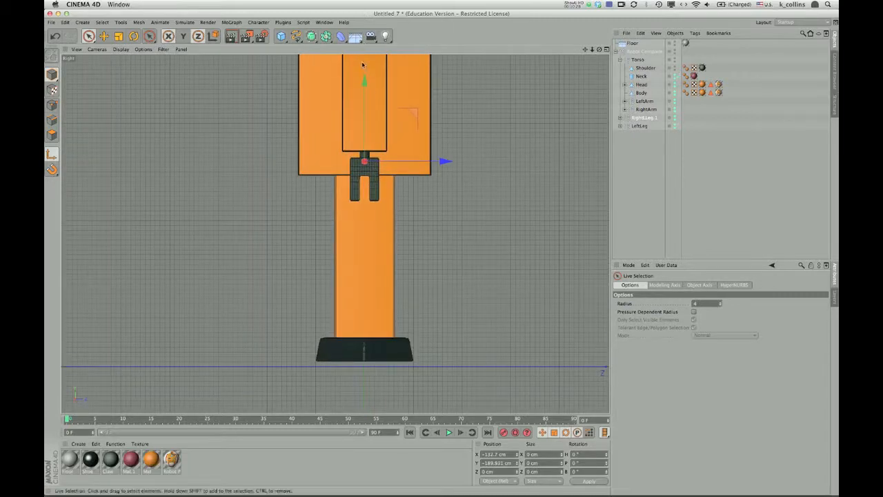
left_click_drag(361, 87, 365, 80)
left_click(640, 126)
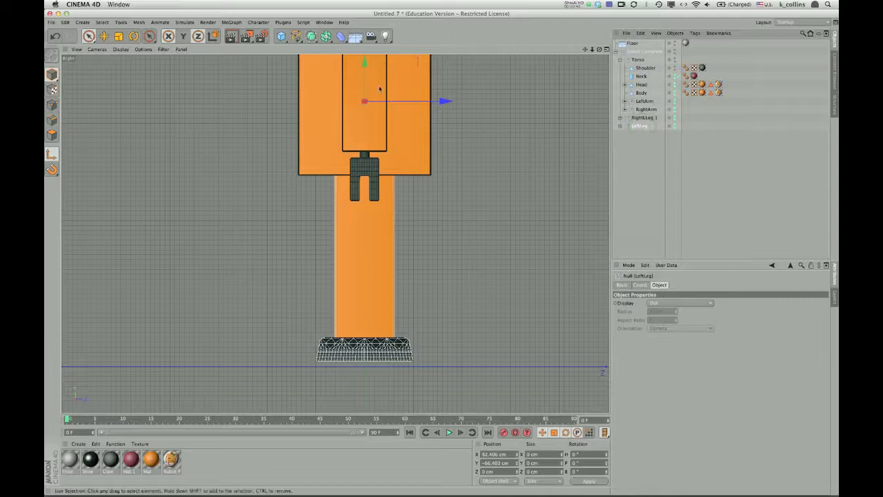
left_click_drag(365, 65, 358, 124)
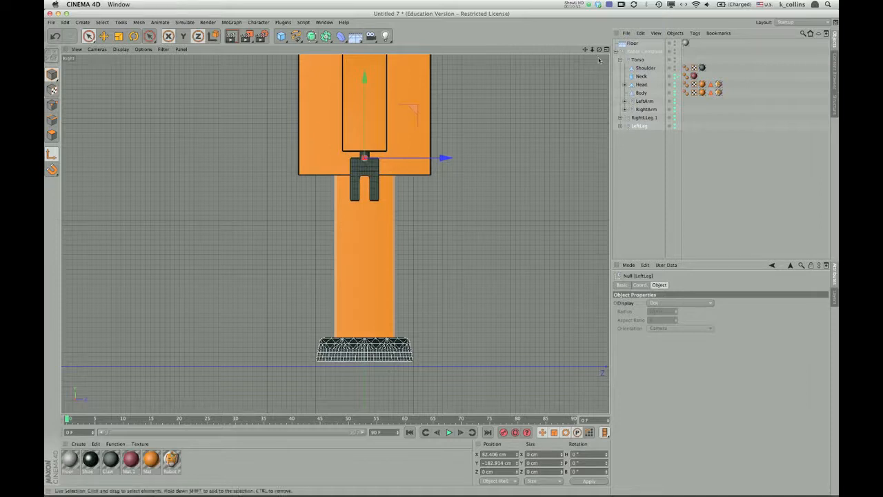
Step: Raise the pivots of the right and left arms to the shoulder joint, at about Y 60 cm and 61 cm
left_click_drag(585, 49, 578, 186)
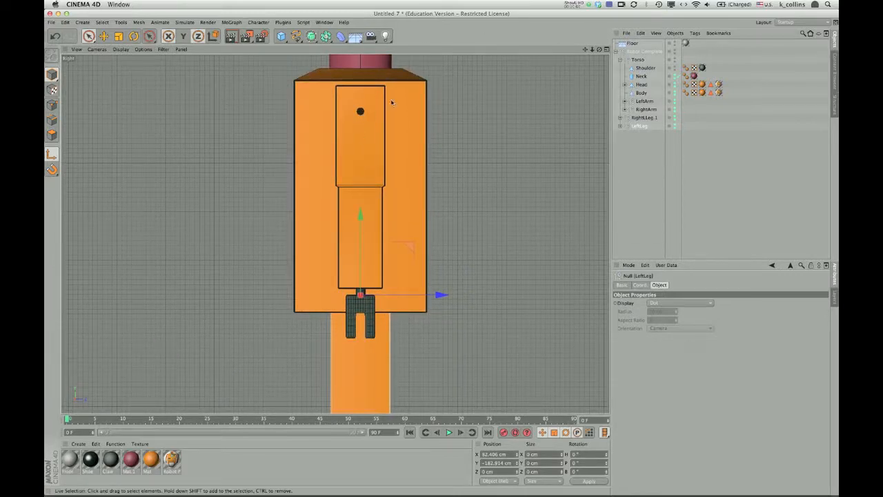
left_click(645, 110)
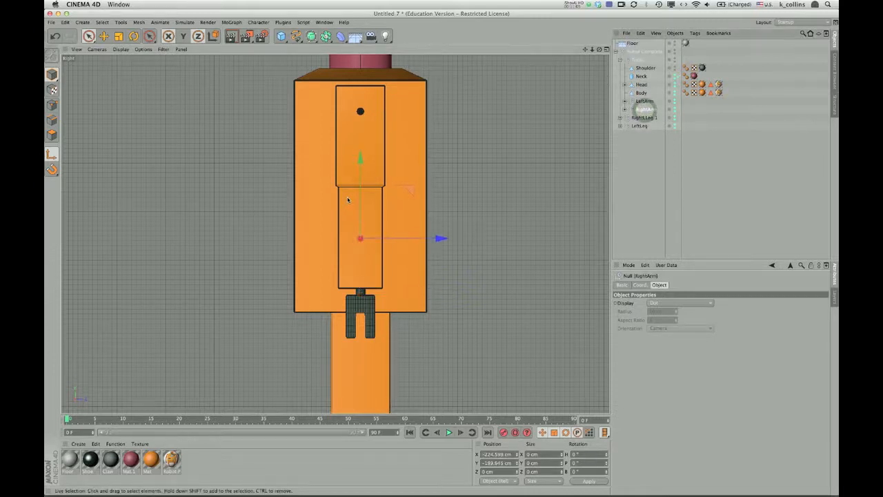
mouse_move(359, 164)
left_mouse_down()
mouse_move(362, 37)
mouse_move(368, 174)
left_mouse_up()
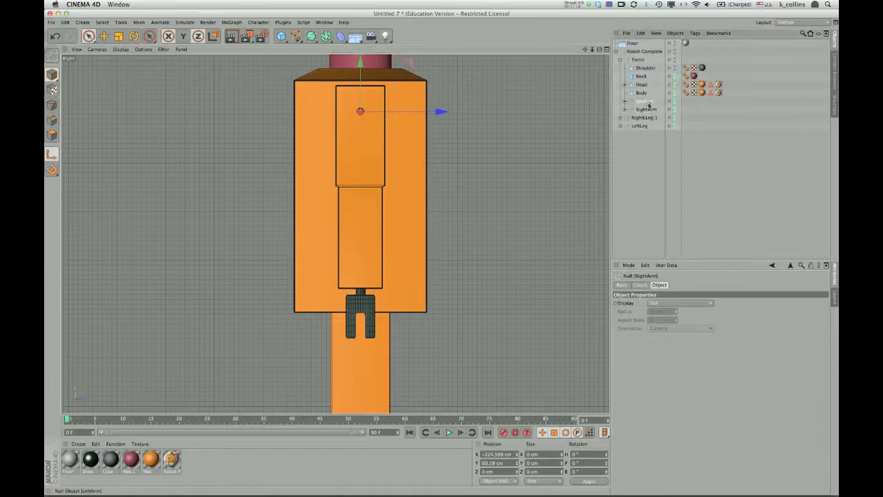
left_click(649, 104)
left_click_drag(361, 159, 369, 21)
left_click_drag(360, 110, 360, 112)
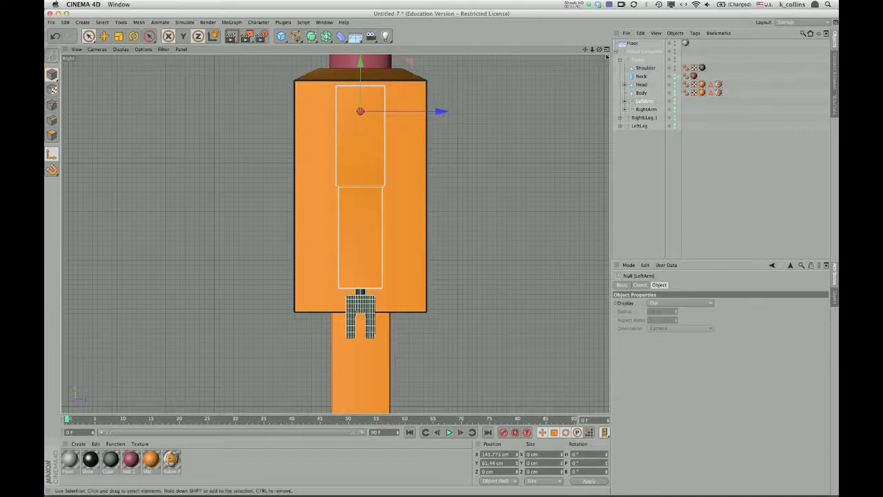
Step: Return to the four-view display, bring the robot into the Front view and maximize it around the right claw
left_click(606, 49)
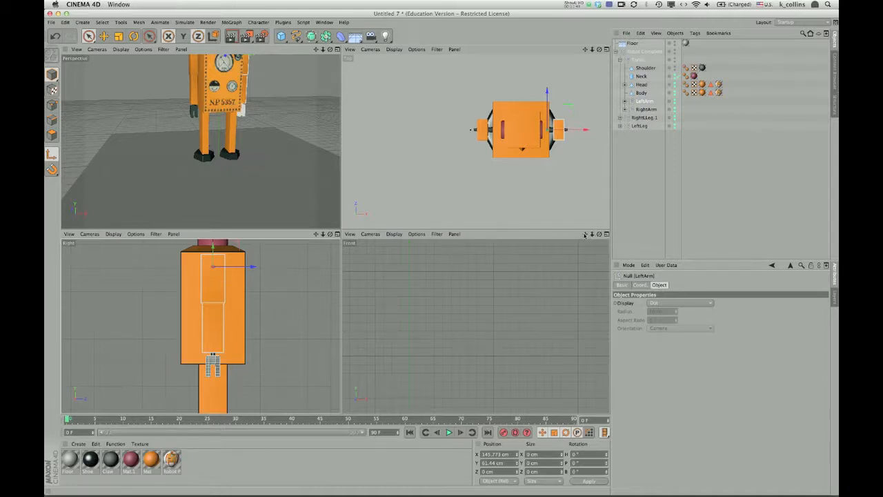
left_click_drag(592, 236, 441, 253)
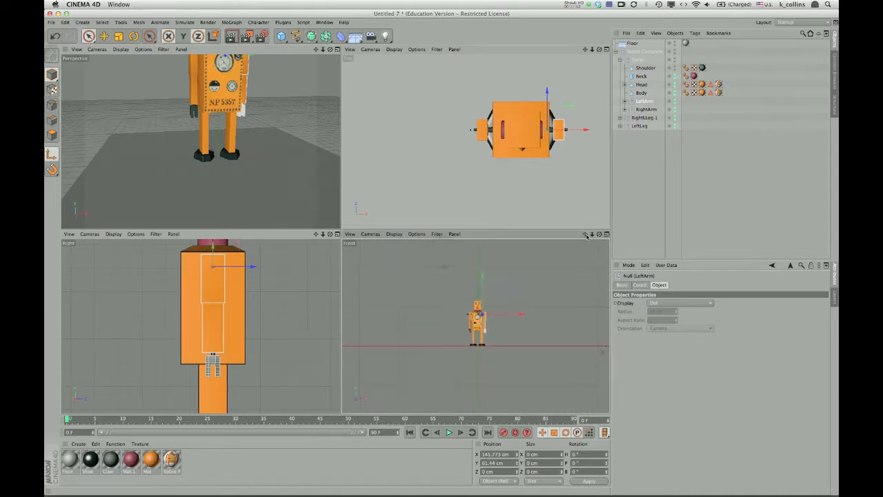
scroll(477, 316, "up", 2)
scroll(477, 316, "up", 5)
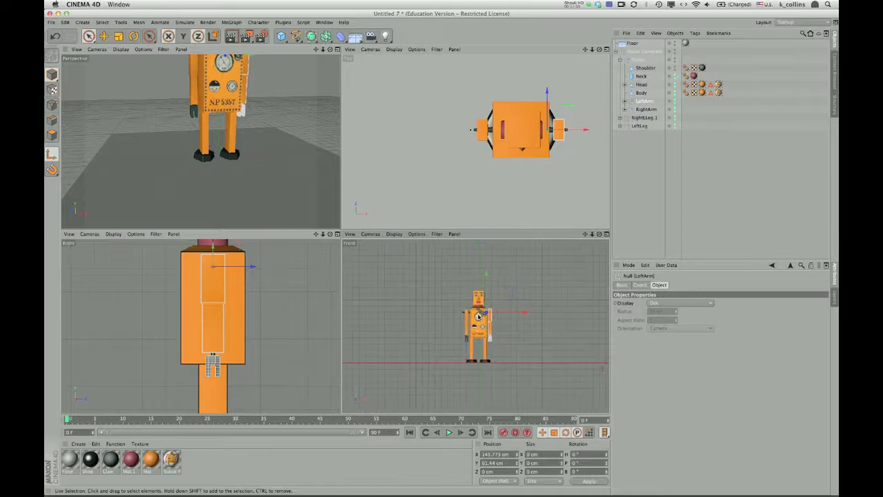
scroll(479, 314, "up", 6)
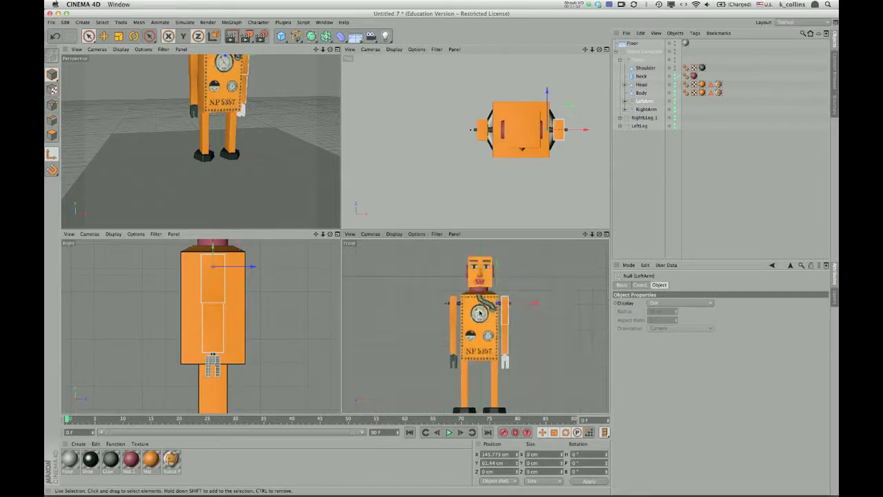
middle_click_drag(480, 314, 590, 231, "alt")
left_click_drag(590, 229, 595, 230)
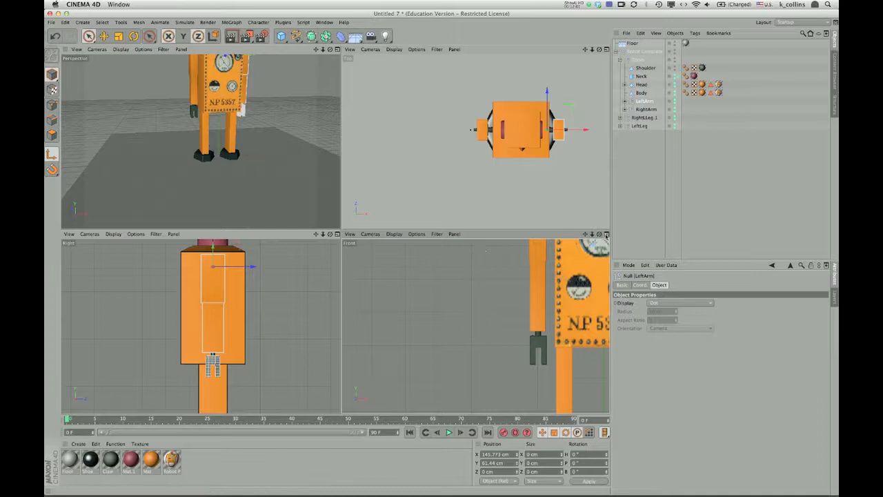
left_click(606, 235)
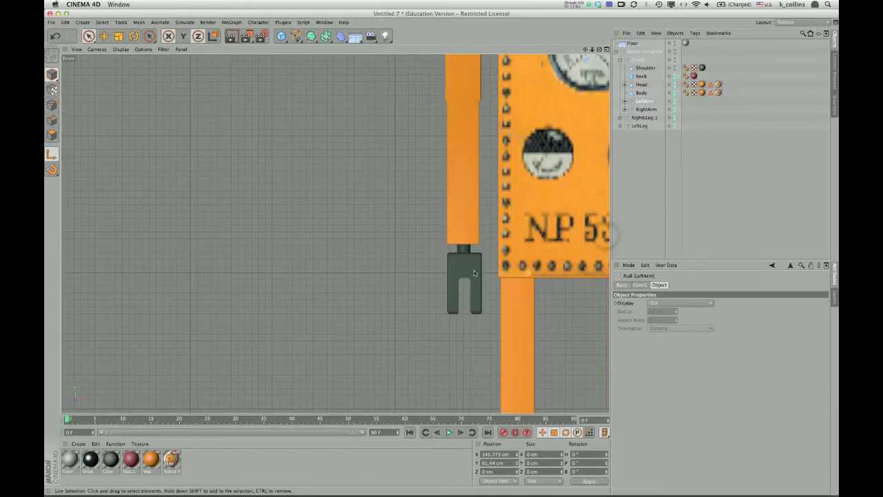
Step: Expand both arm groups and check the pivot placement of the right and left claws in the Front view
left_click(625, 102)
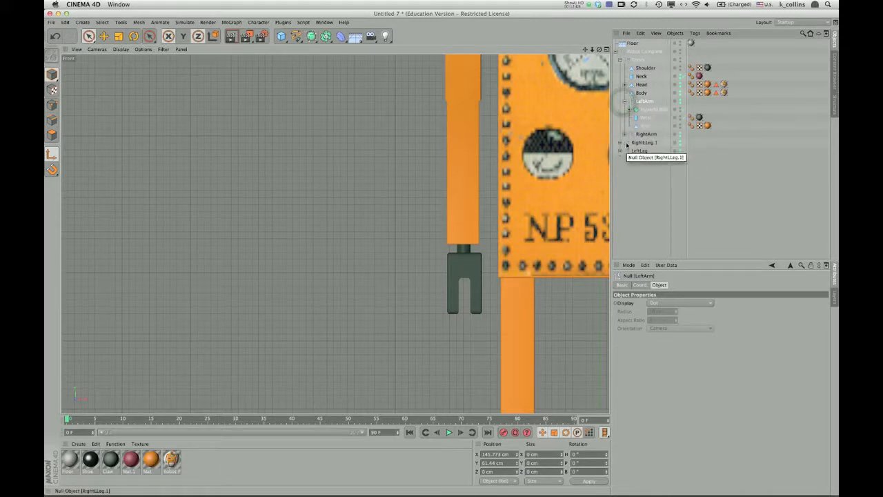
left_click(624, 134)
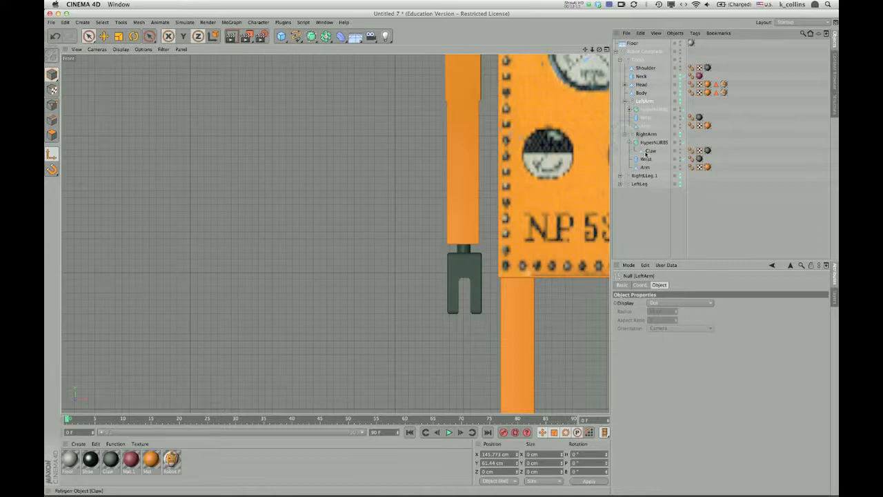
left_click(647, 150)
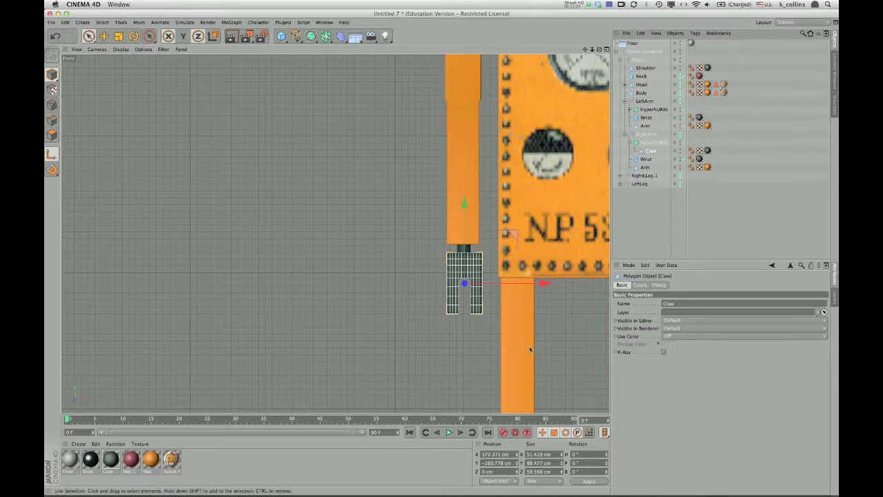
left_click_drag(586, 50, 401, 53)
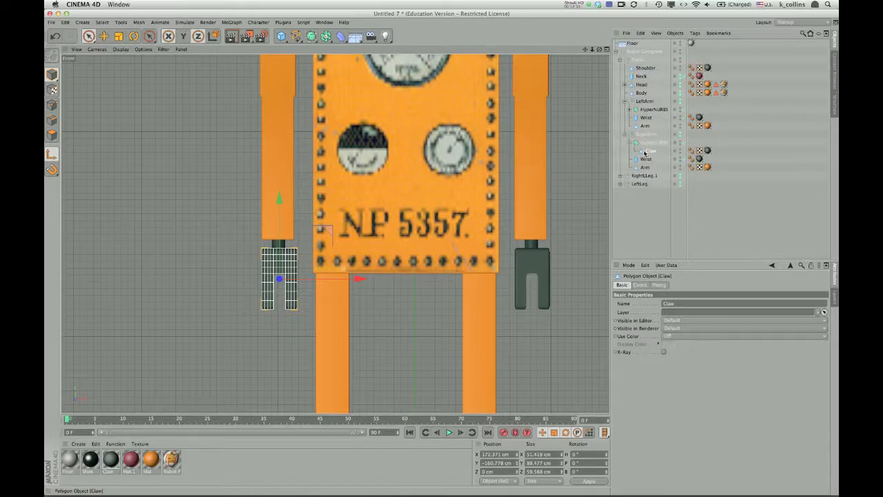
left_click(629, 110)
left_click(651, 120)
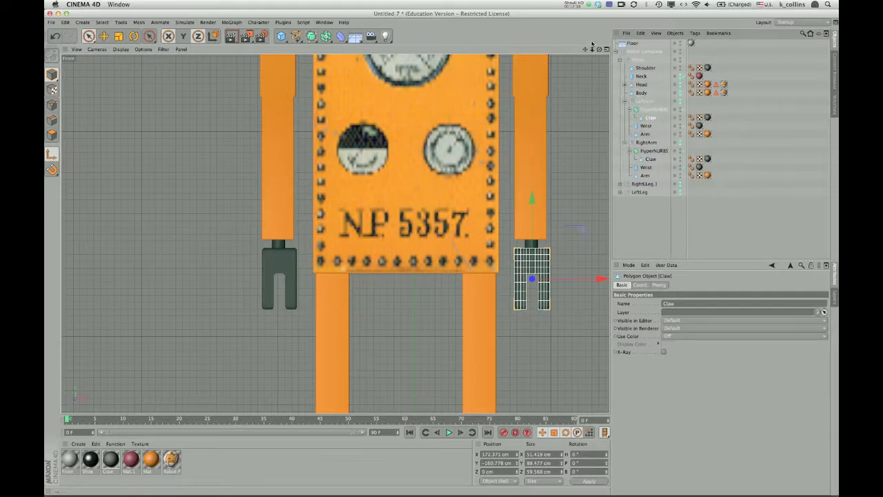
Step: Select the head and check its pivot placement in the Front view
left_click_drag(585, 50, 585, 271)
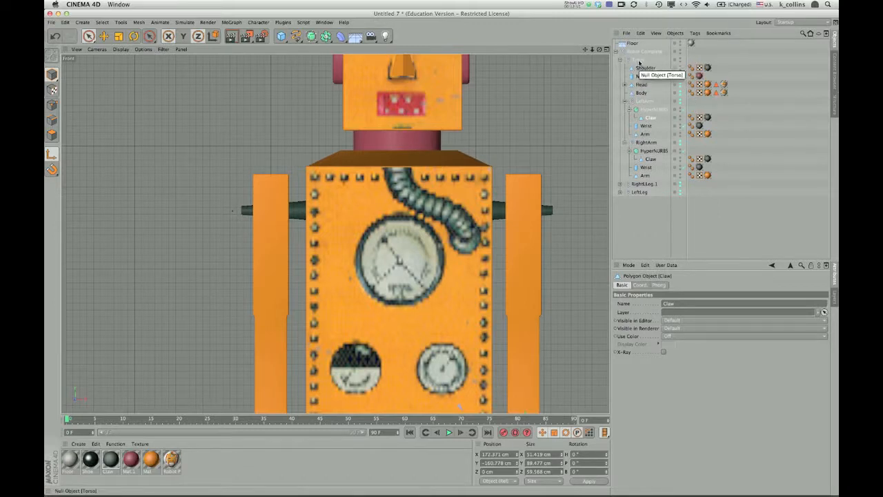
left_click(639, 85)
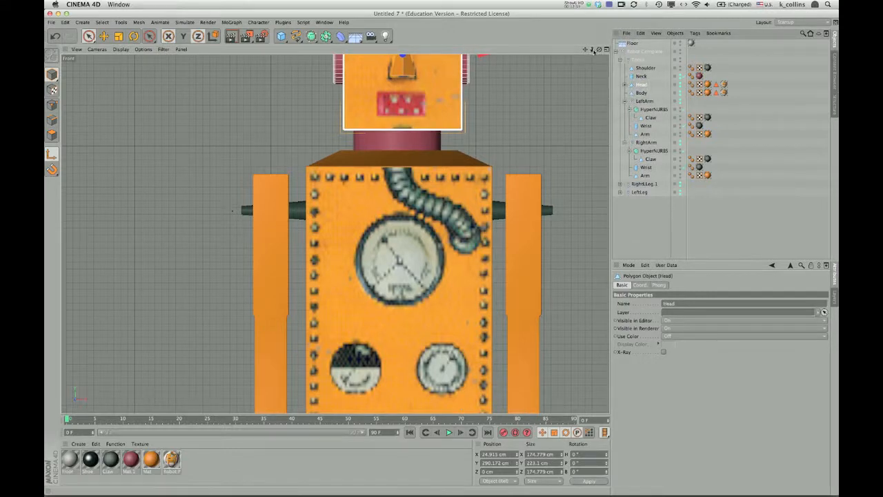
left_click_drag(585, 49, 589, 158)
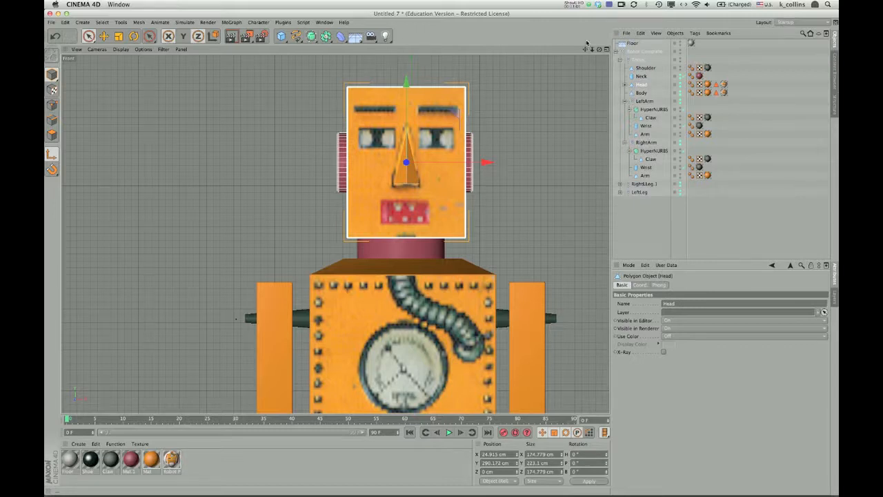
Step: Restore the four-view display, widen the Perspective and Right views and frame the robot's legs in the Right view
left_click(607, 50)
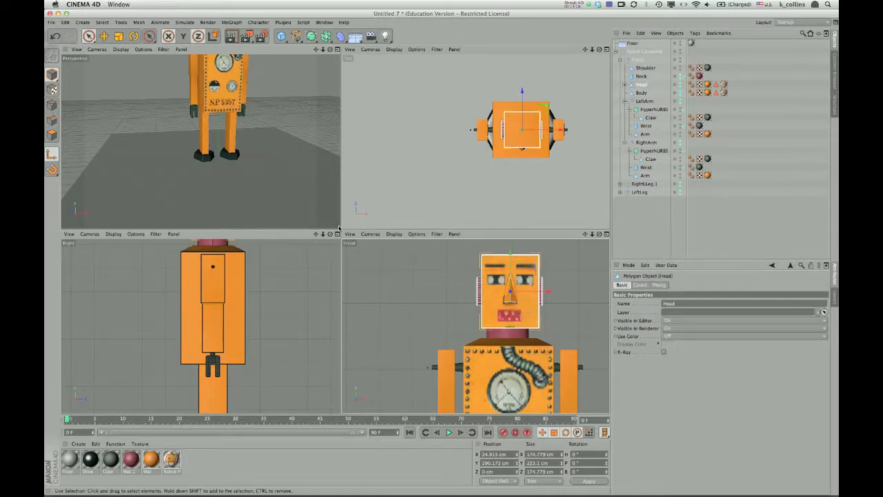
left_click_drag(341, 225, 444, 218)
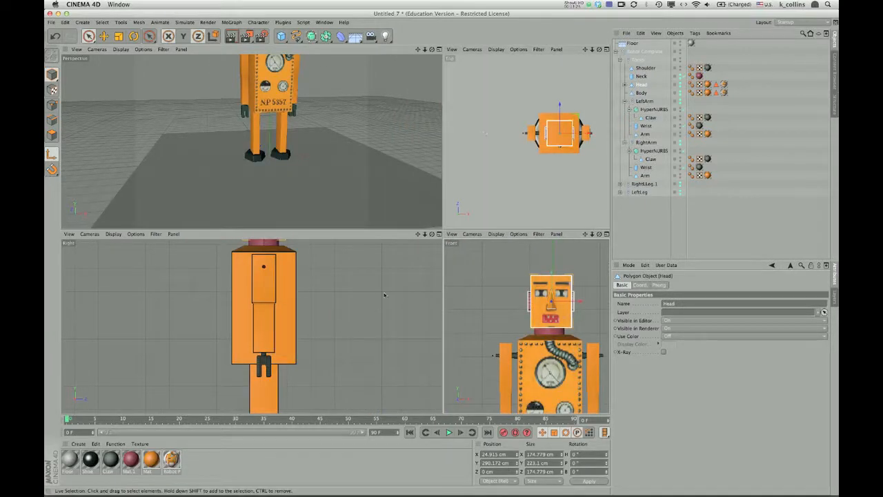
left_click_drag(418, 234, 418, 179)
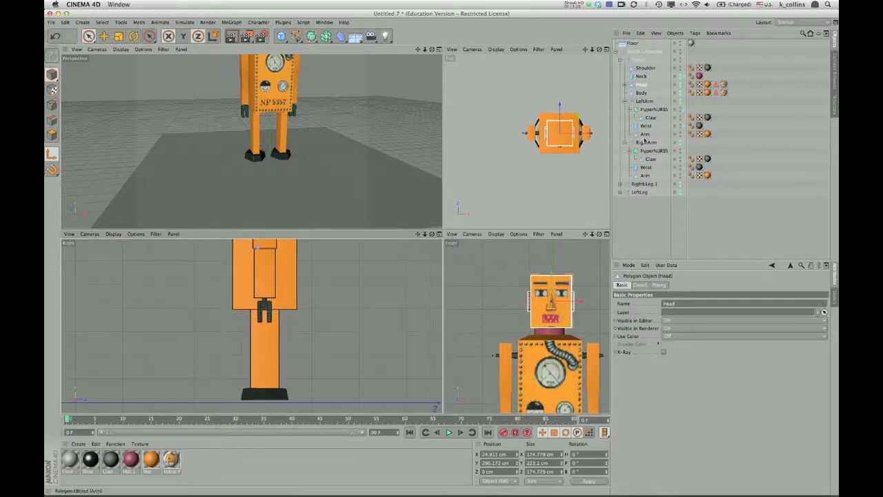
Step: Switch to the Animation layout and enlarge the four viewports by shrinking the timeline and narrowing the object list
left_click(826, 23)
left_click(816, 32)
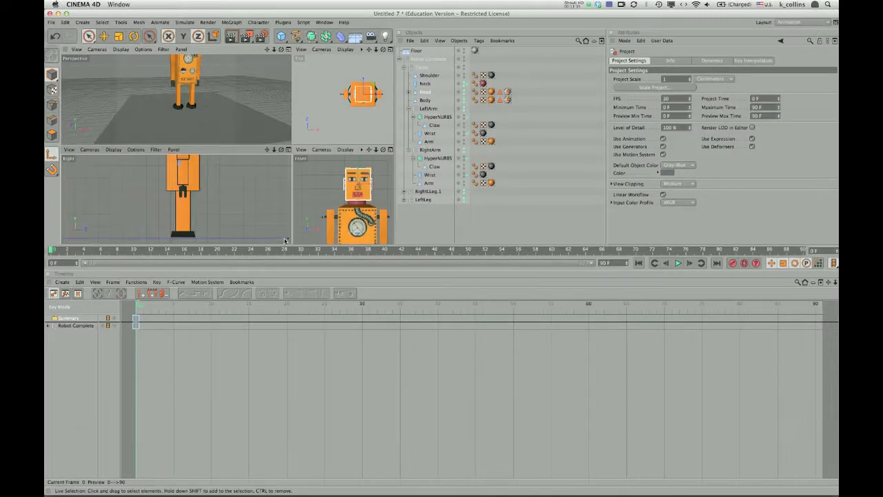
left_click_drag(284, 242, 283, 315)
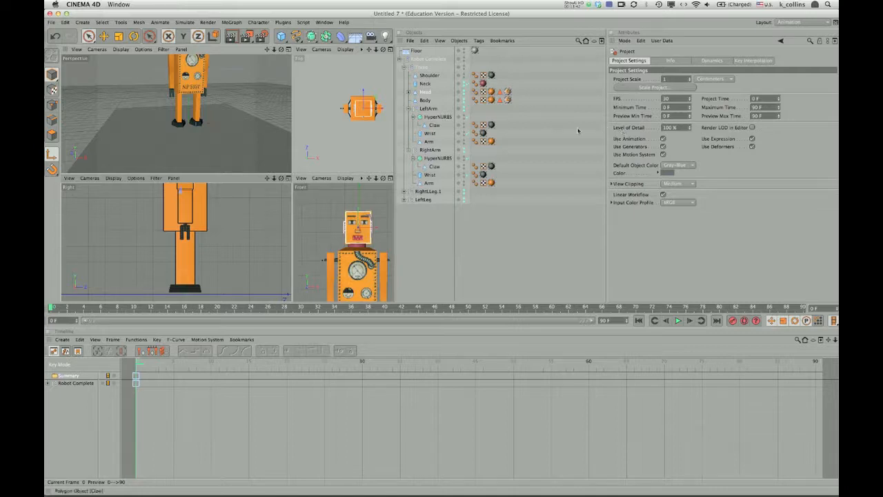
left_click_drag(394, 125, 463, 131)
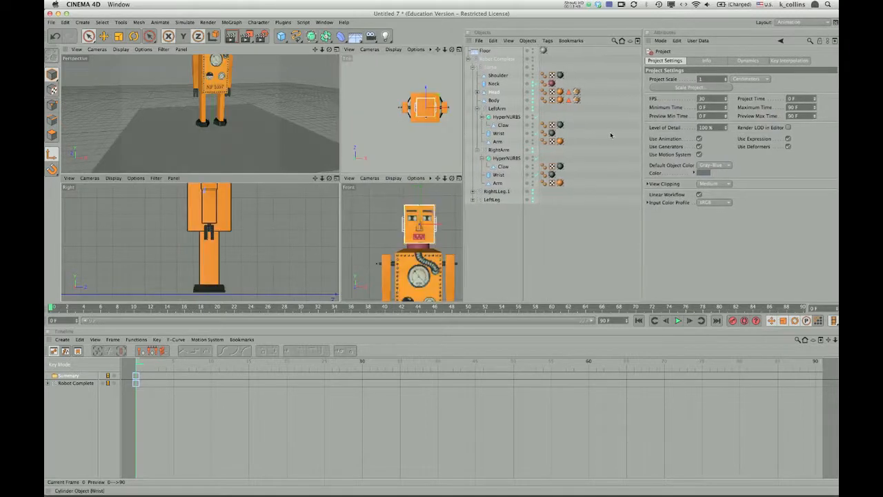
left_click_drag(642, 135, 608, 135)
left_click_drag(461, 131, 524, 133)
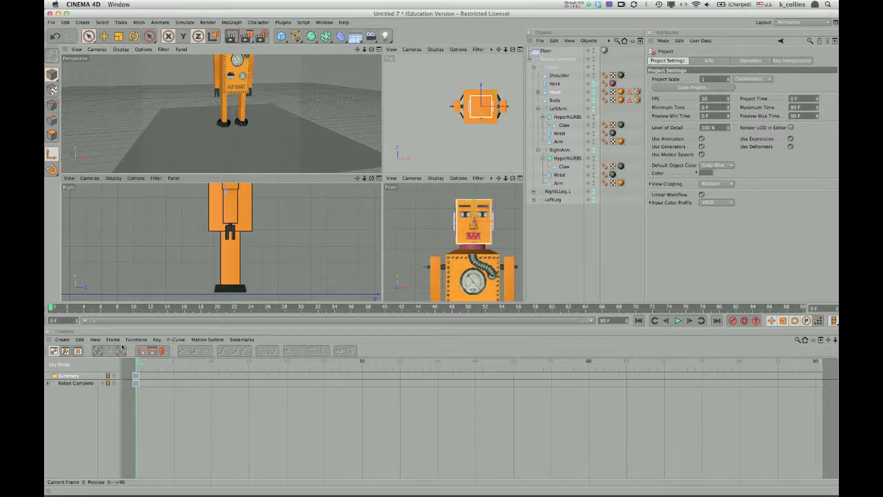
Step: Delete the existing keyframe at frame 0, record a new one for Robot Complete and expand its animation tracks
left_click(149, 416)
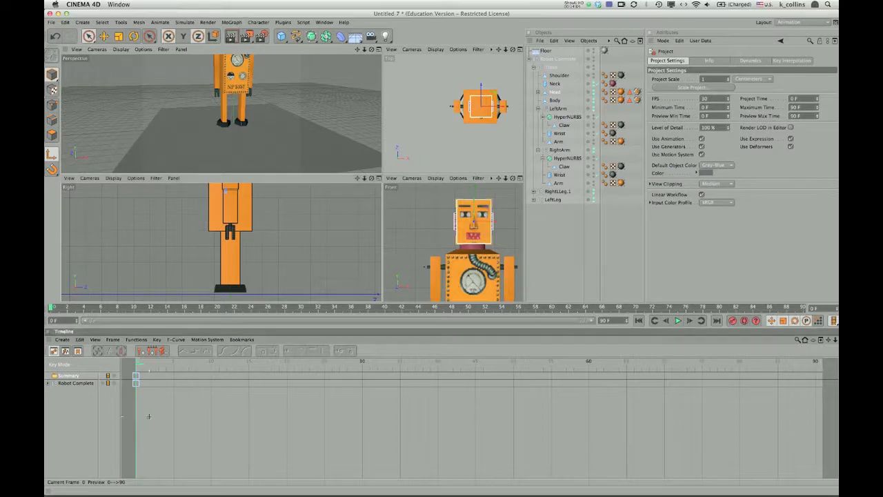
left_click(136, 383)
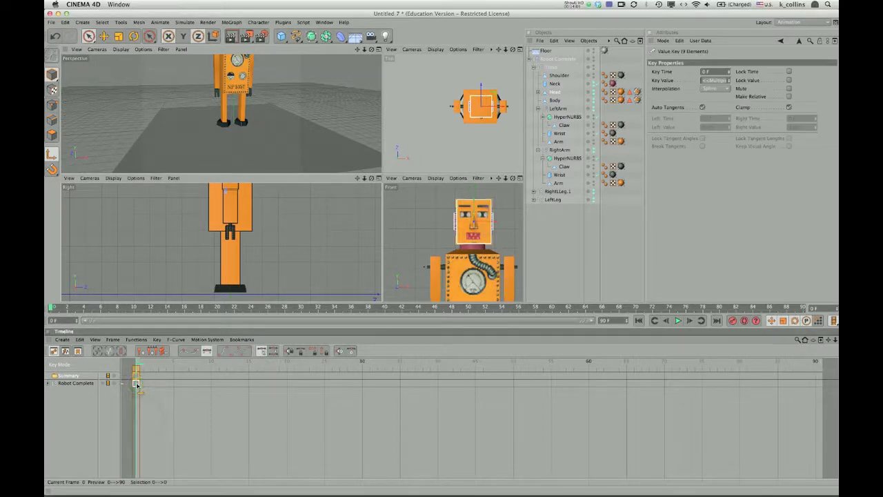
left_click(136, 387)
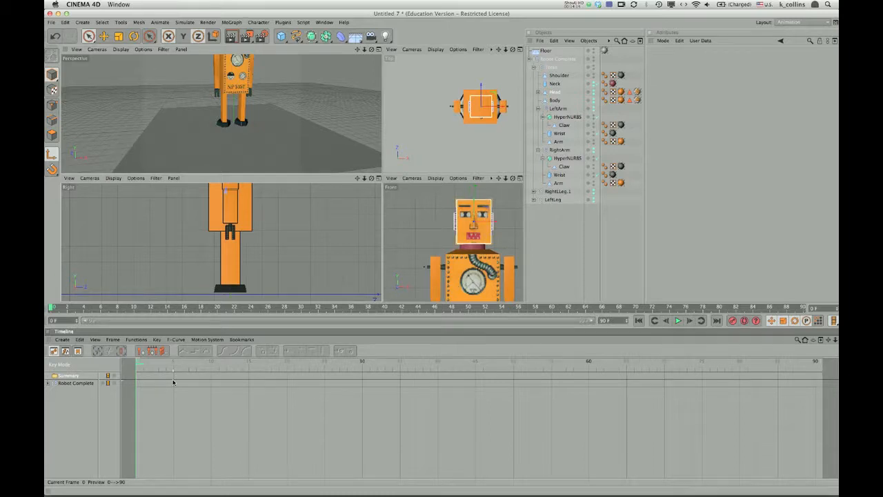
left_click(552, 59)
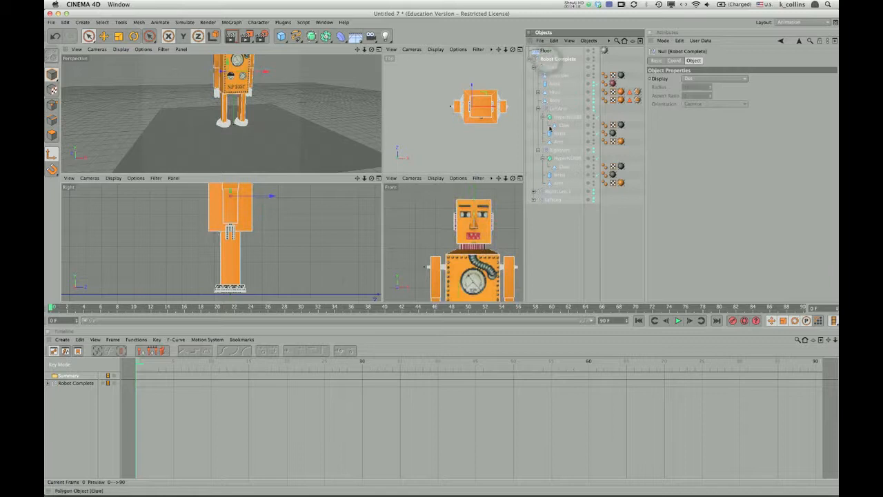
left_click(733, 321)
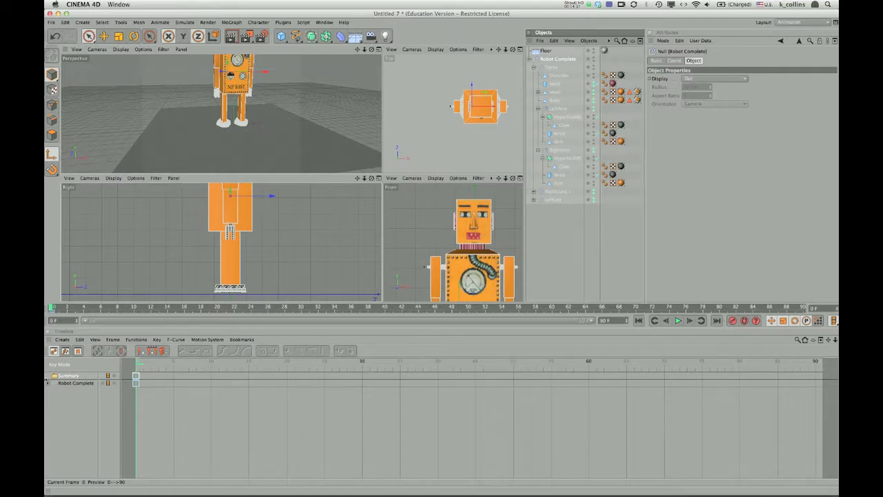
left_click(47, 385)
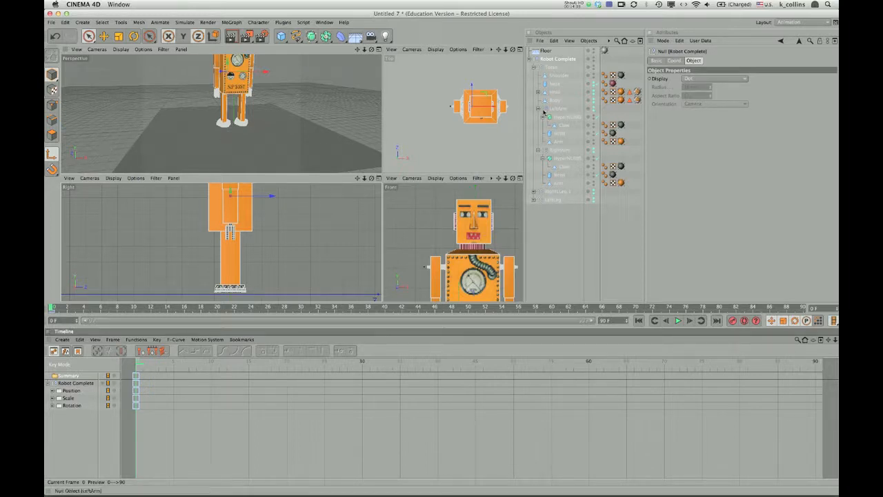
Step: Collapse both arm groups, then select LeftArm and bring the arm and shoulder into the Right and Perspective views
left_click(538, 151)
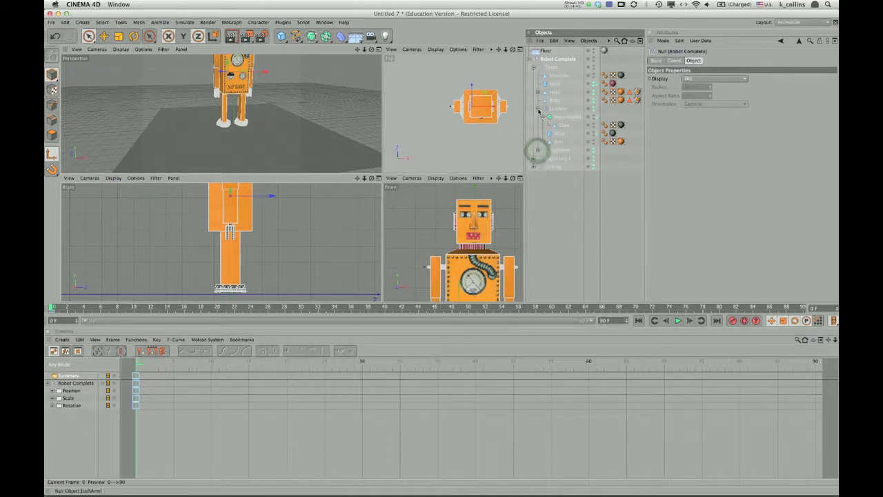
left_click(538, 109)
left_click(538, 110)
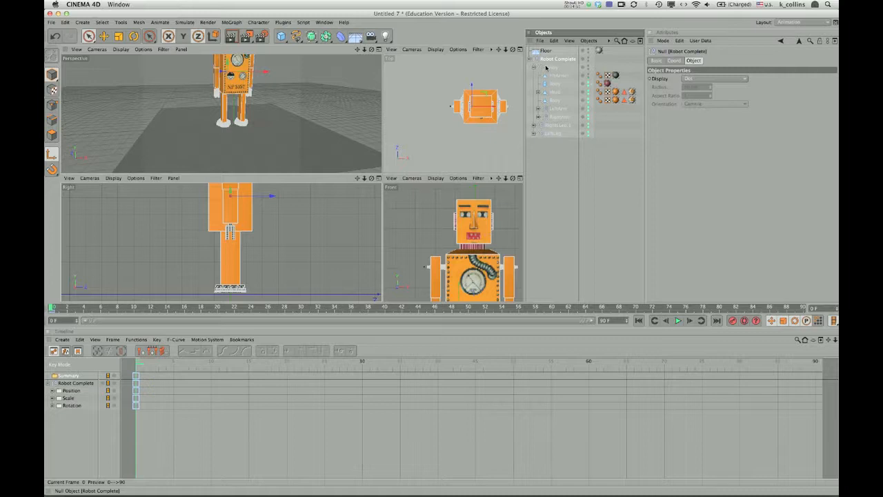
left_click(559, 110)
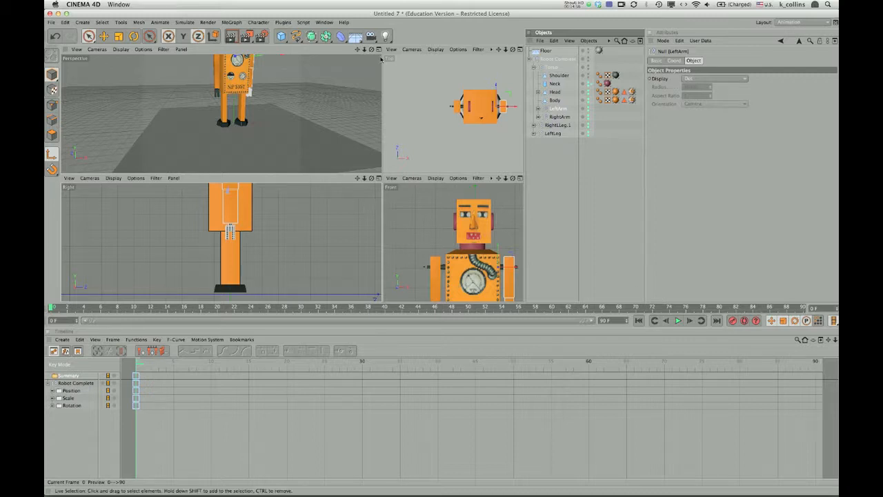
left_click_drag(358, 178, 358, 213)
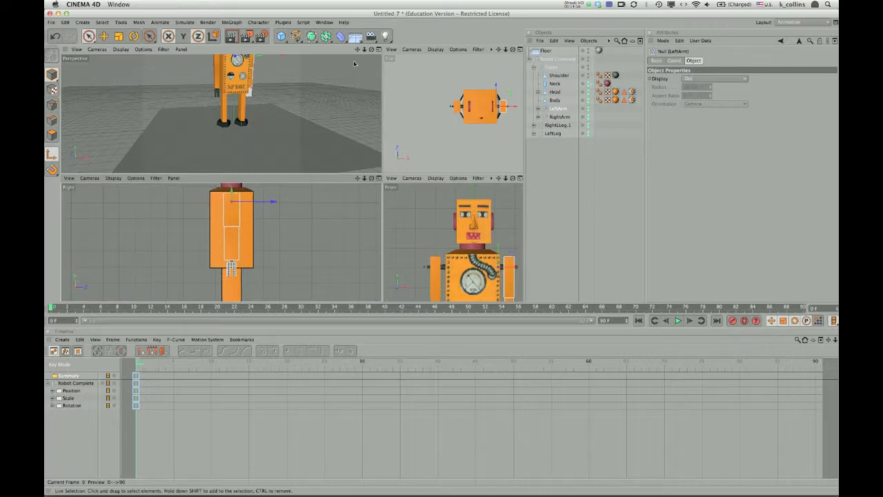
left_click_drag(359, 51, 358, 51)
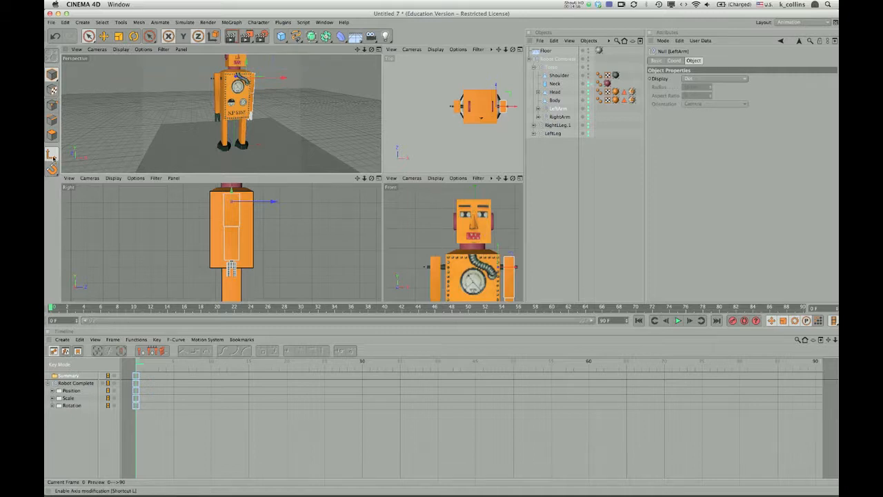
Step: Set Model mode, turn off axis modification and activate the Rotate tool with nothing selected
left_click(54, 78)
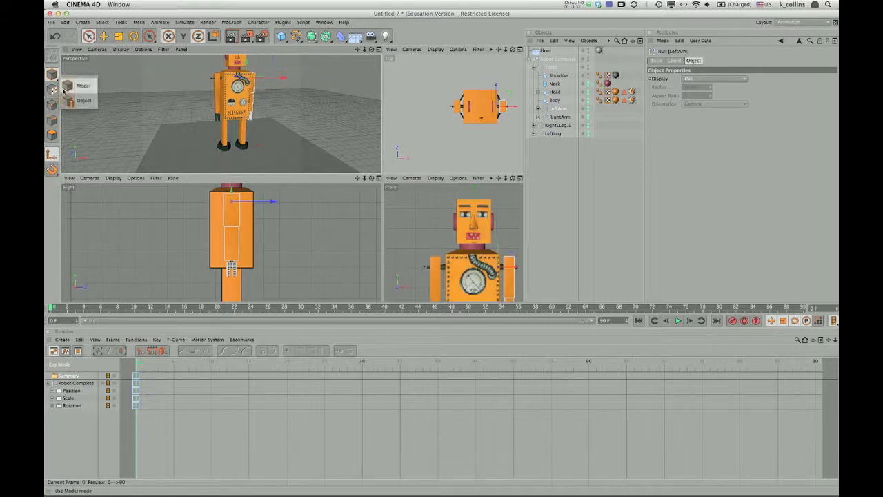
left_click(66, 88)
left_click(52, 75)
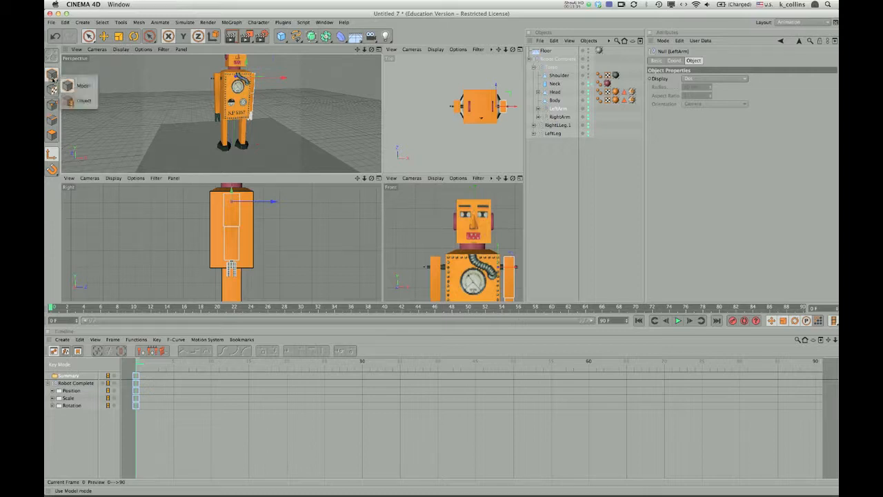
left_click(67, 88)
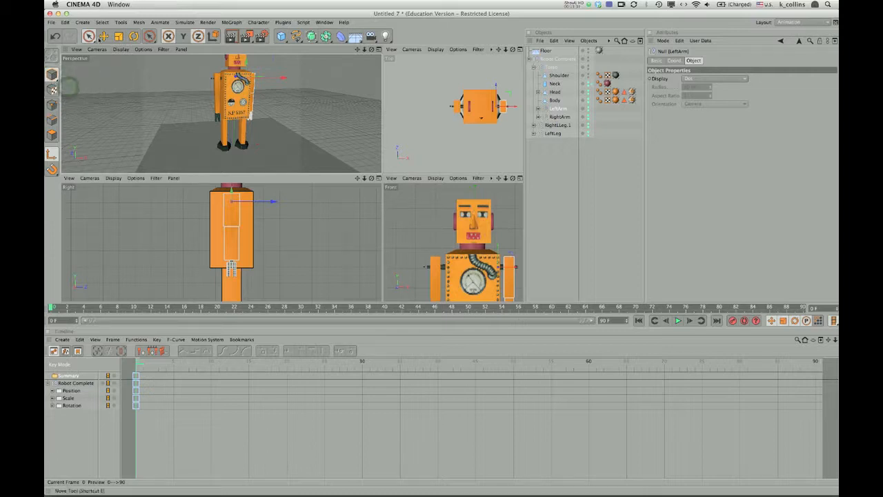
left_click(625, 143)
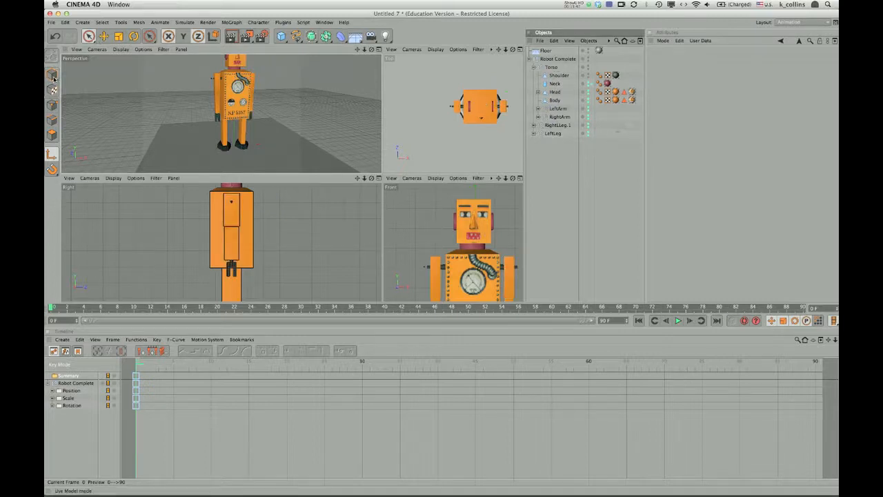
left_click(55, 156)
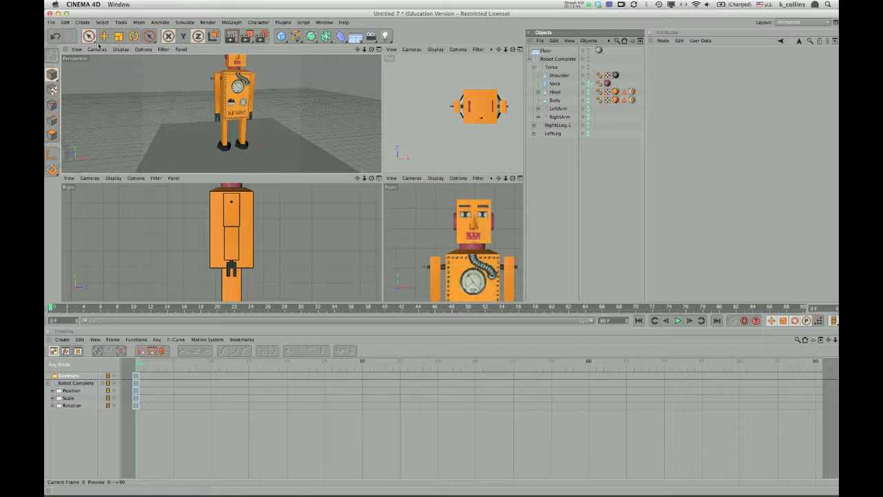
left_click(133, 37)
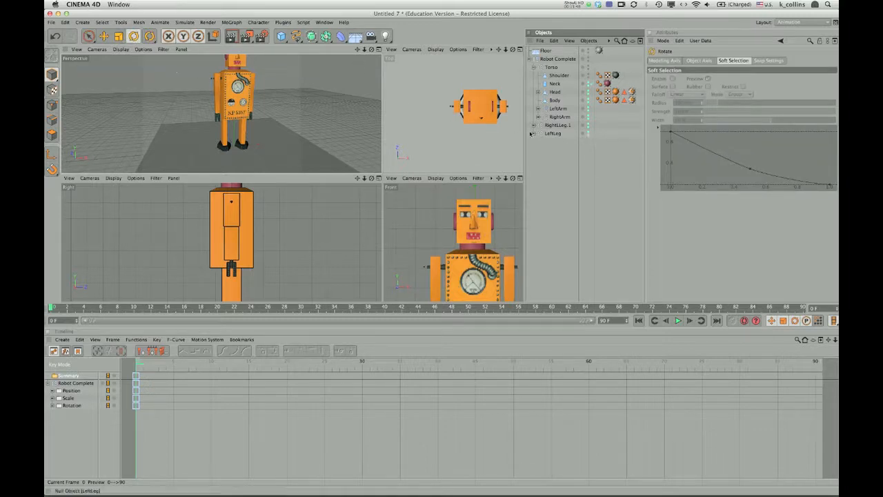
Step: Rotate LeftArm forward at the shoulder until it is horizontal at frame 15 and record a keyframe
left_click(556, 109)
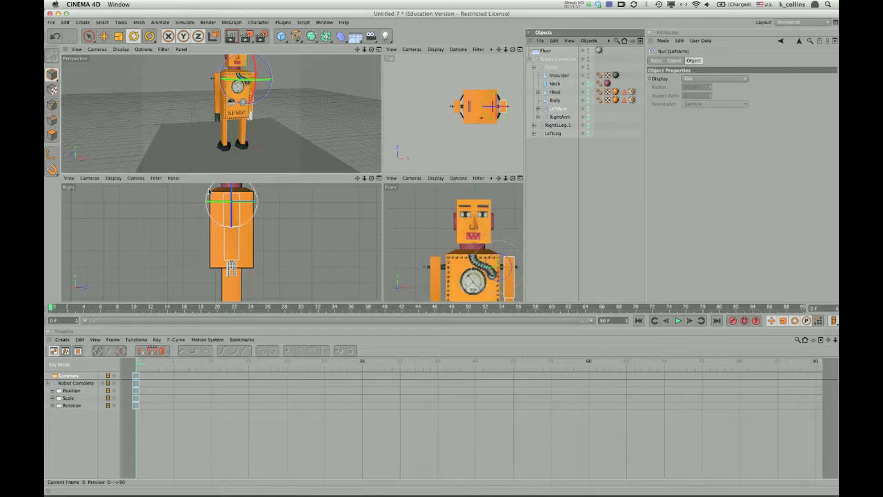
mouse_move(209, 191)
left_mouse_down()
mouse_move(205, 198)
mouse_move(208, 191)
left_mouse_up()
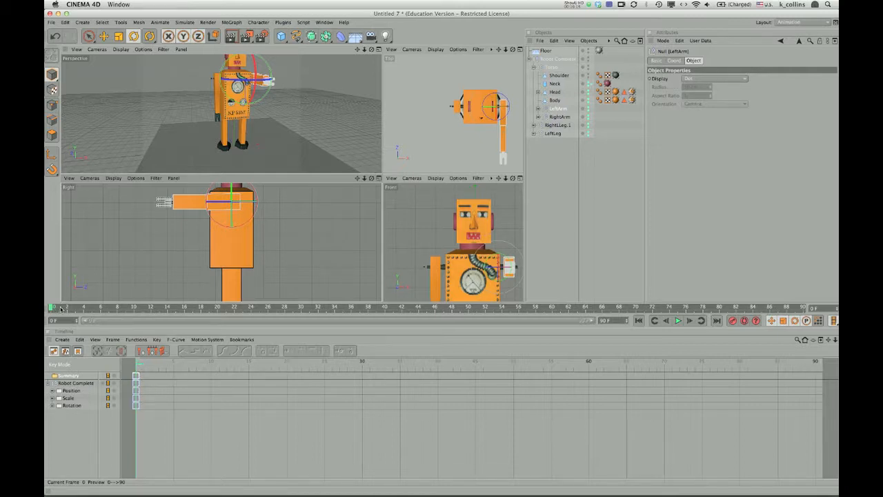
key("super+z")
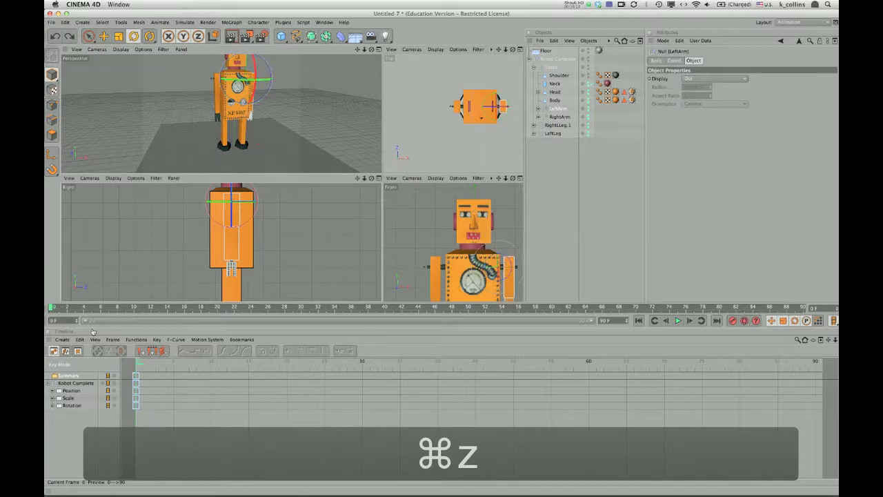
left_click_drag(102, 309, 176, 314)
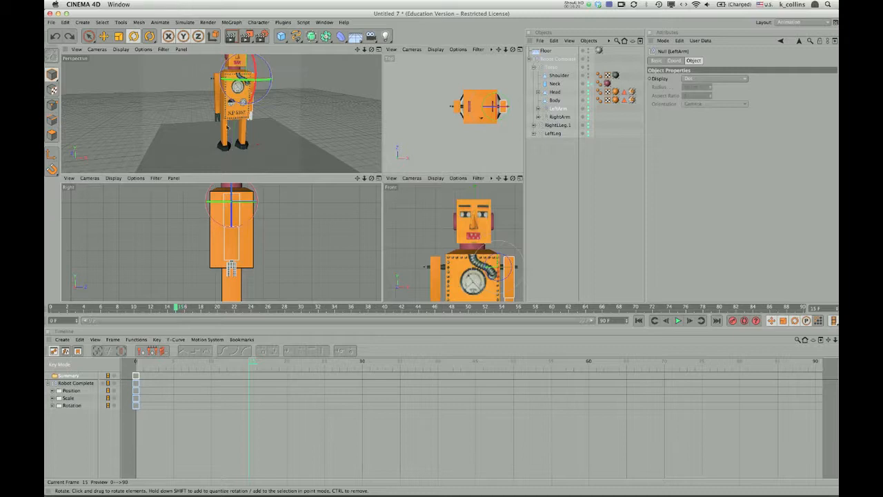
left_click_drag(257, 198, 243, 244)
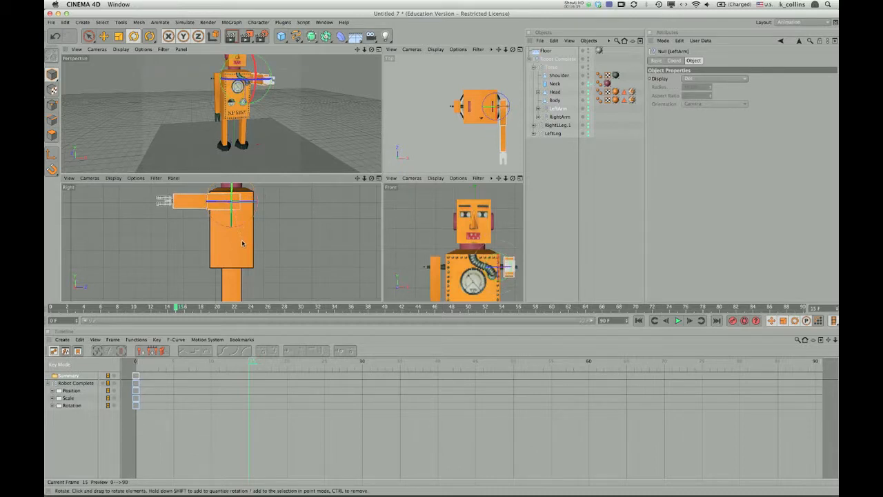
left_click(732, 321)
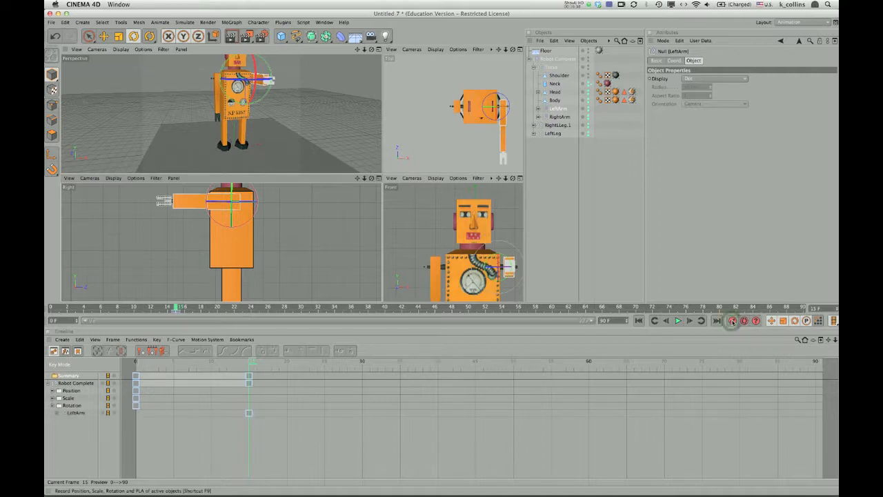
Step: Rotate RightArm forward to horizontal, matching the left arm, and record its keyframe at frame 15
left_click(562, 117)
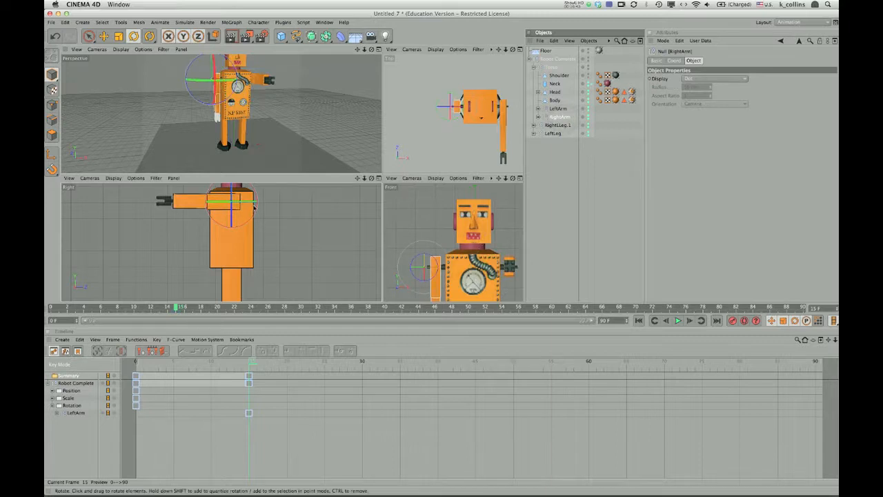
left_click_drag(255, 196, 245, 241)
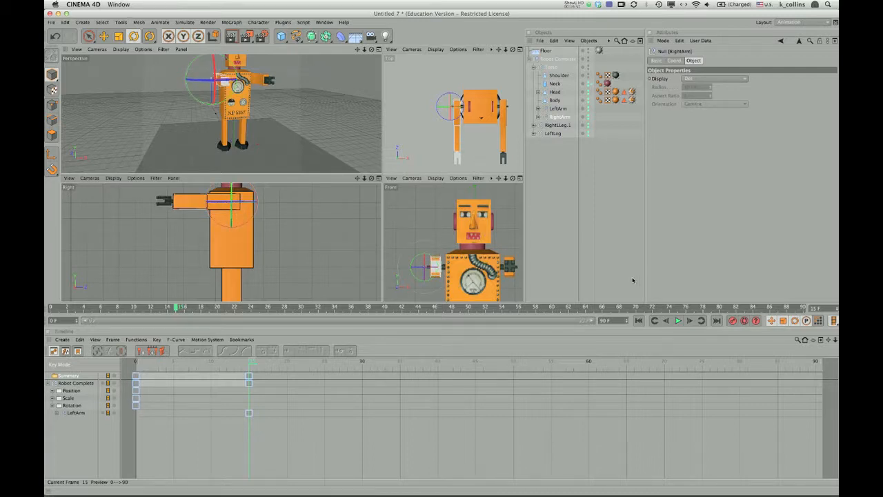
left_click(733, 321)
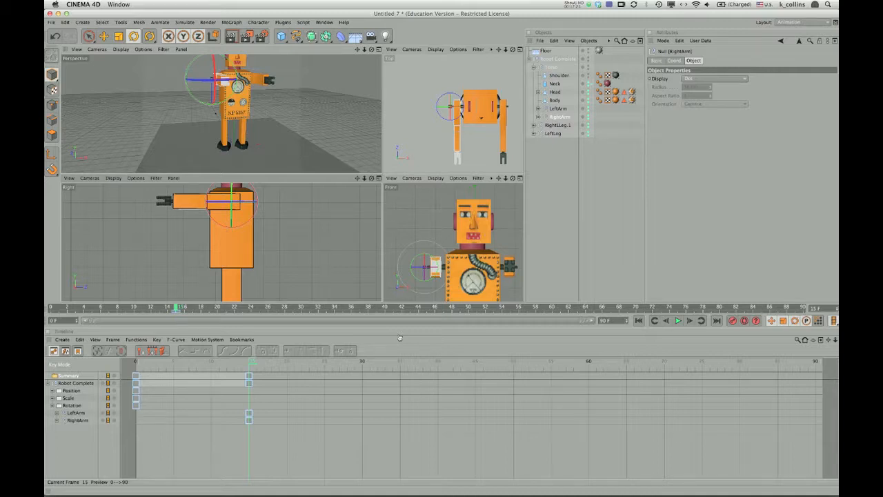
Step: At frame 10, rotate the right leg group forward about 15 degrees at the hip and record a keyframe
left_click_drag(321, 302, 321, 337)
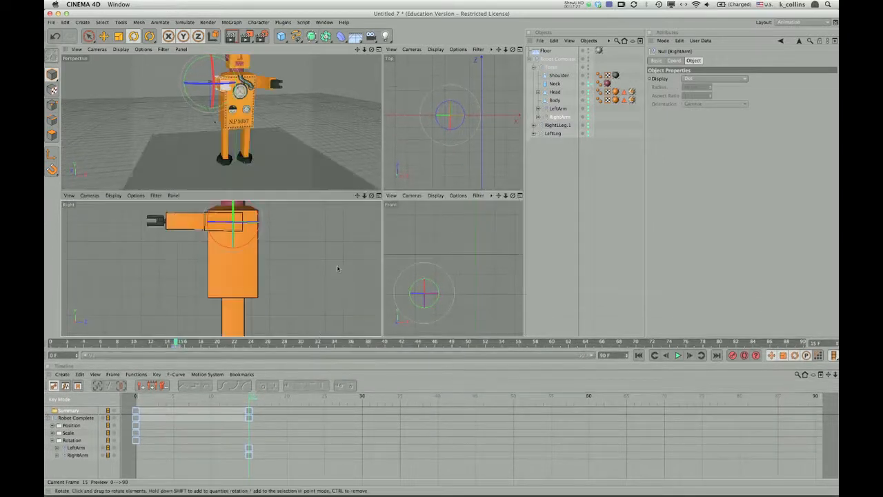
left_click_drag(357, 195, 357, 159)
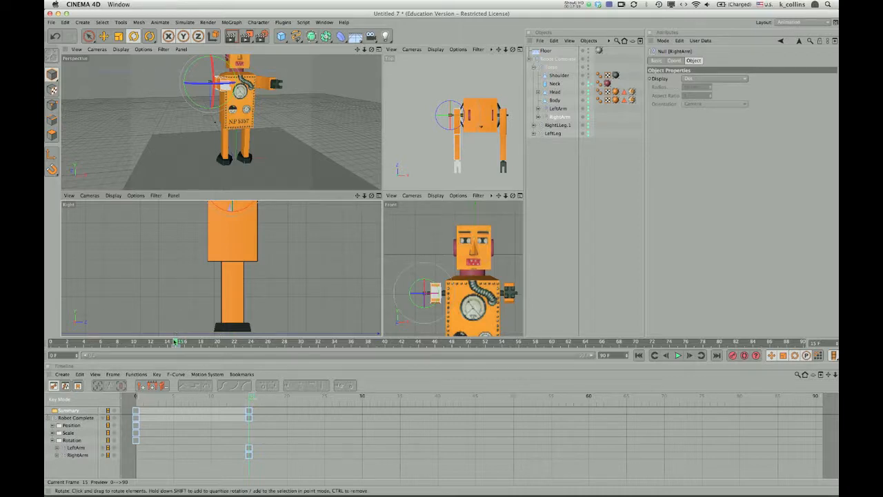
left_click_drag(178, 343, 135, 343)
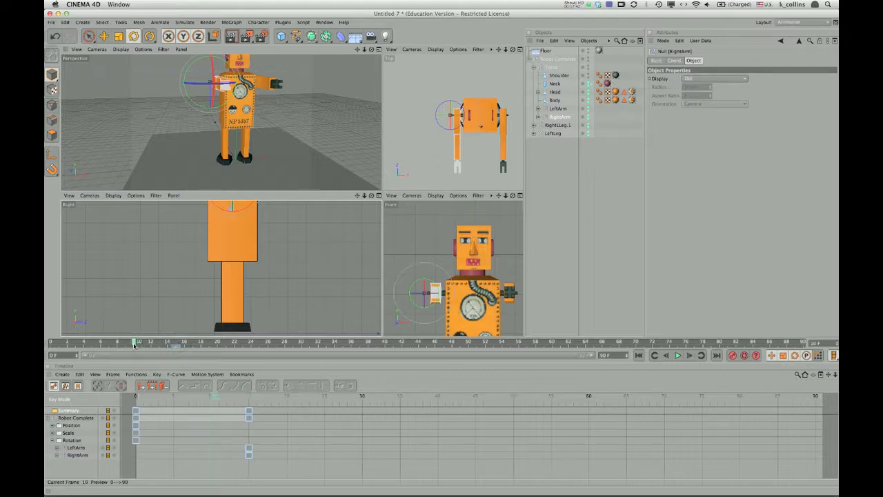
left_click(559, 126)
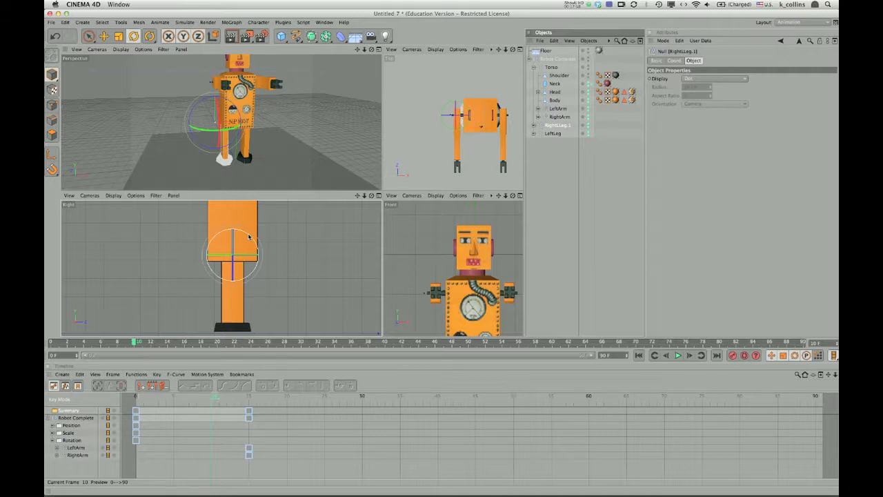
left_click_drag(249, 236, 253, 240)
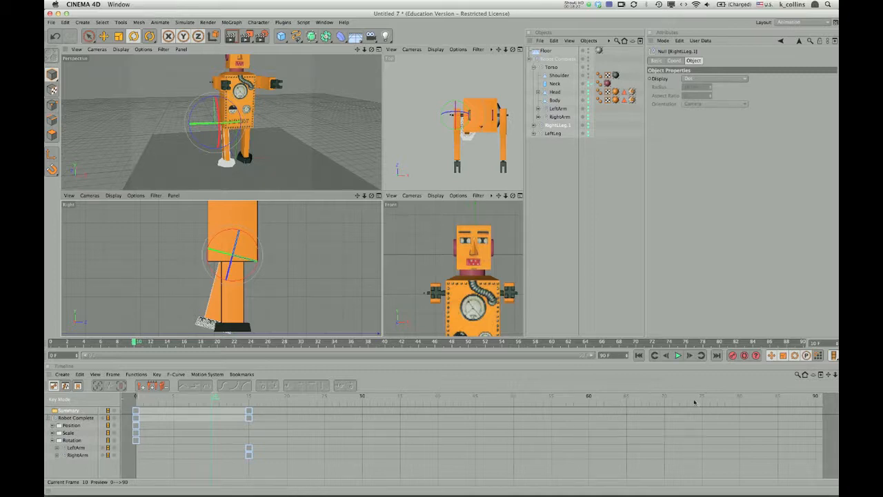
left_click(732, 356)
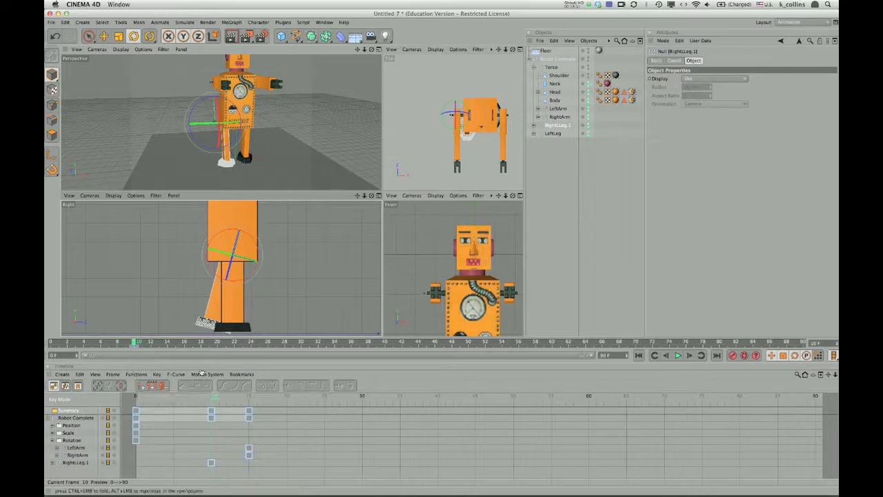
Step: Tilt the Torso group slightly forward at frame 11 and record its keyframe
left_click(142, 342)
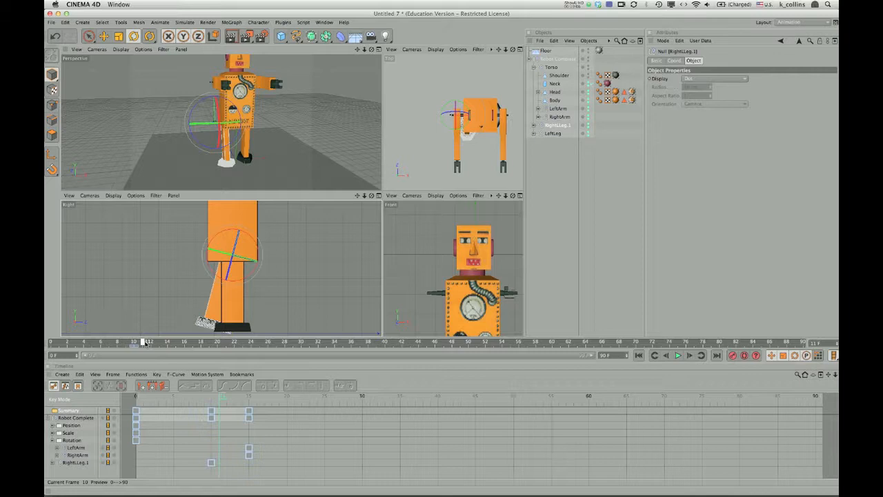
left_click(144, 342)
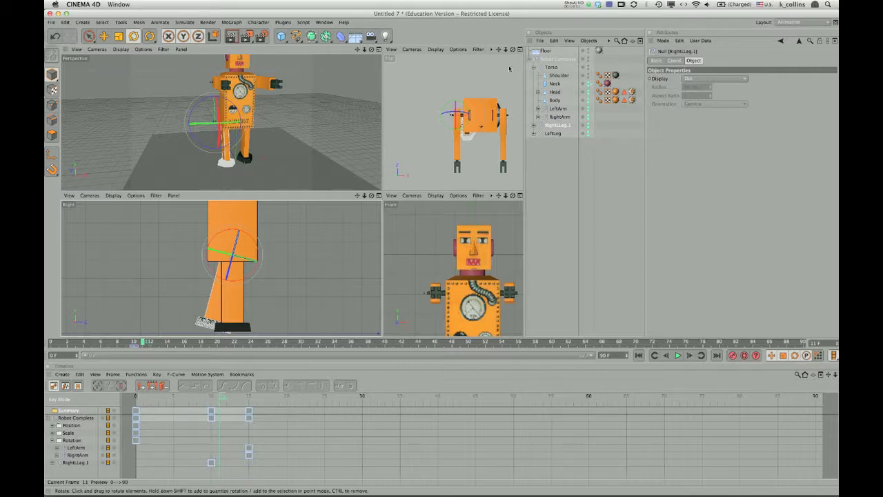
left_click(555, 67)
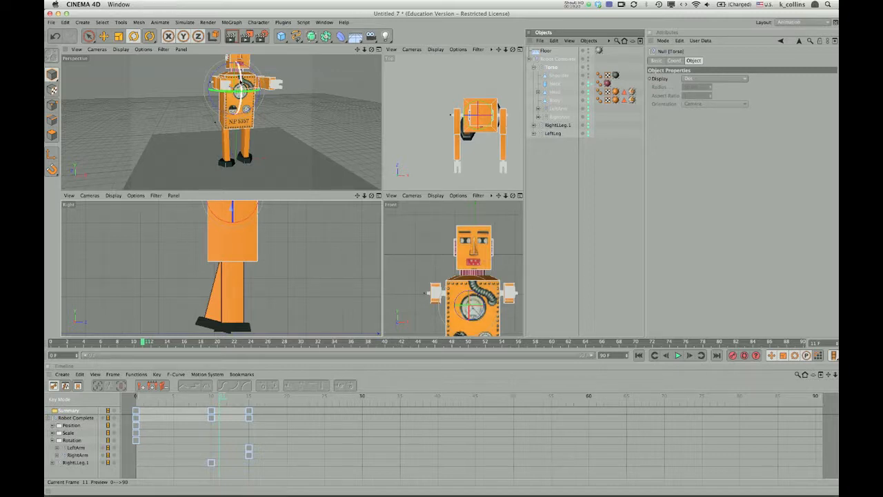
left_click_drag(238, 83, 242, 90)
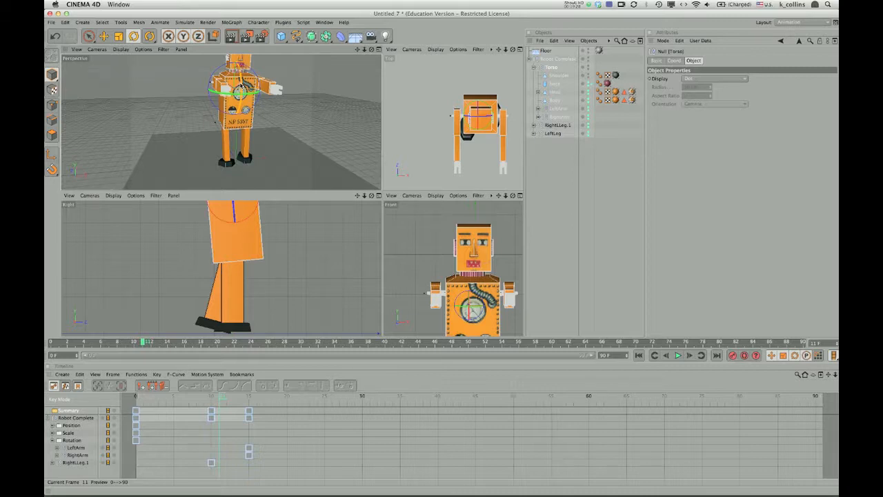
left_click_drag(243, 89, 244, 91)
left_click(733, 356)
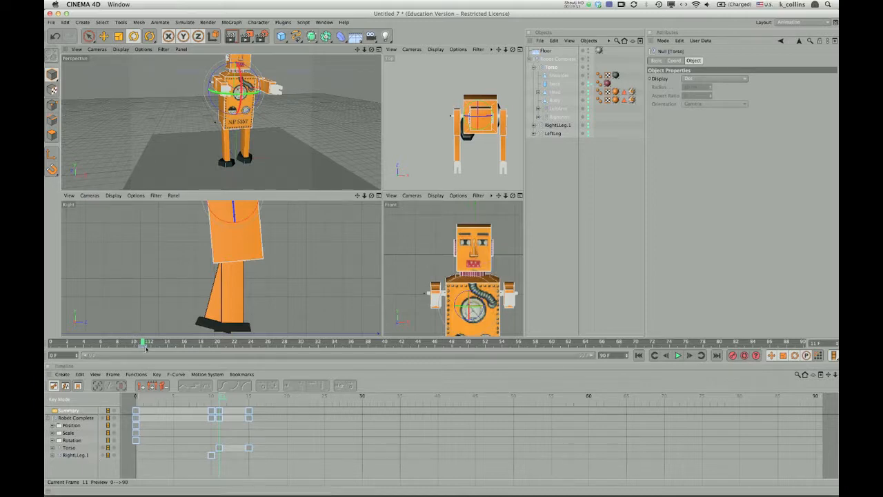
Step: At frame 15, rotate the right leg group back to vertical and record a keyframe
left_click_drag(143, 342, 175, 343)
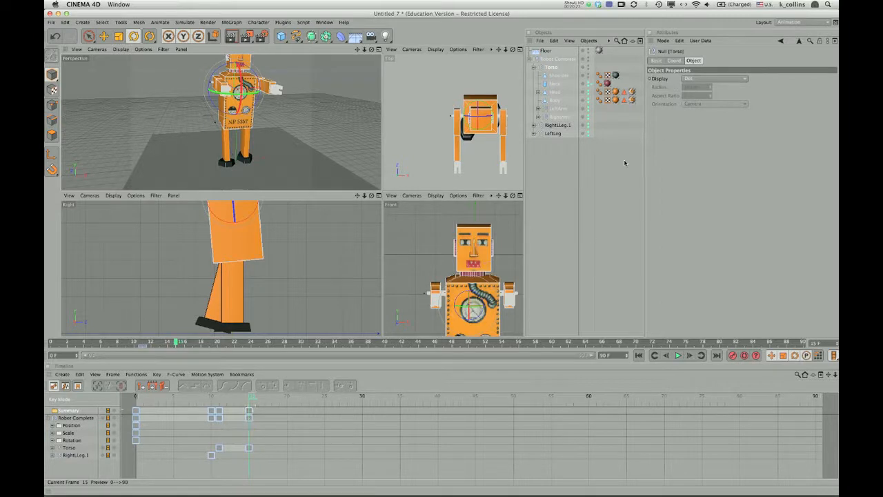
left_click(557, 126)
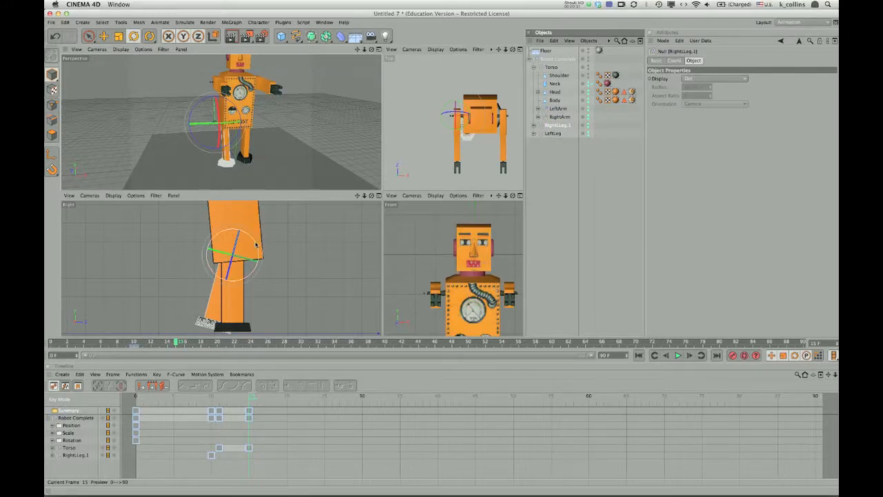
left_click_drag(256, 245, 251, 239)
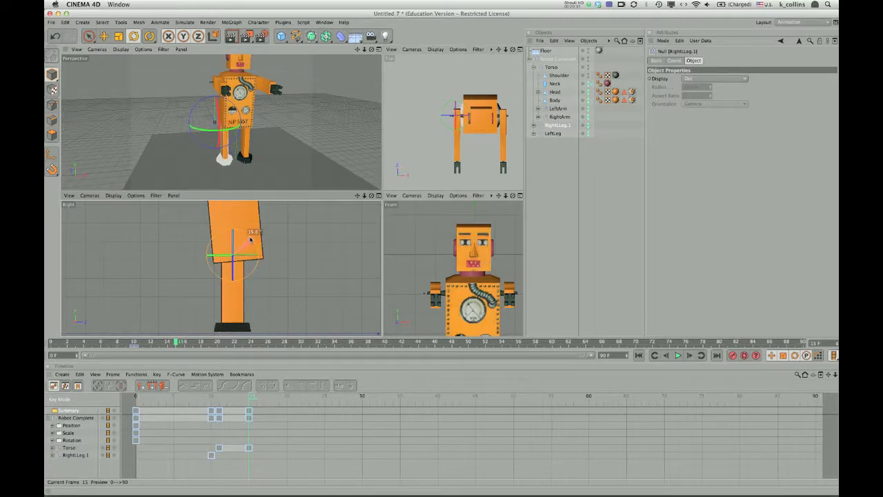
left_click_drag(251, 240, 251, 240)
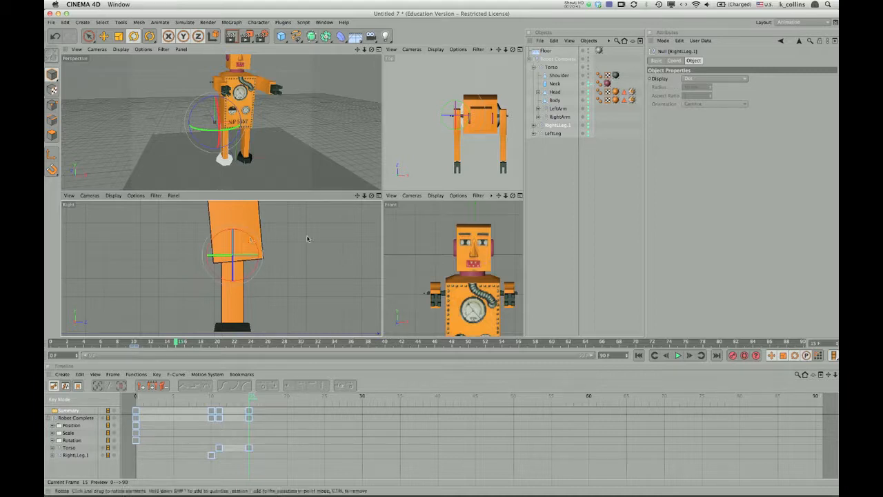
left_click(732, 355)
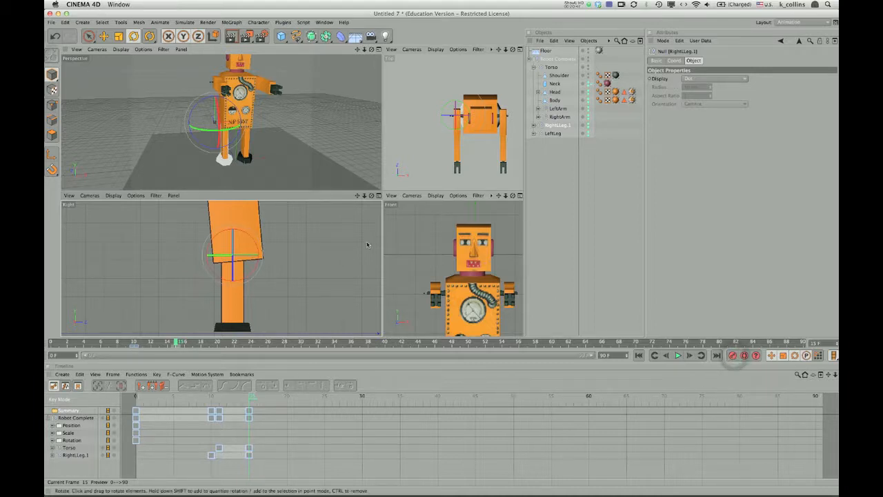
Step: Rotate the Torso group back upright at frame 15 and record its keyframe
left_click(552, 67)
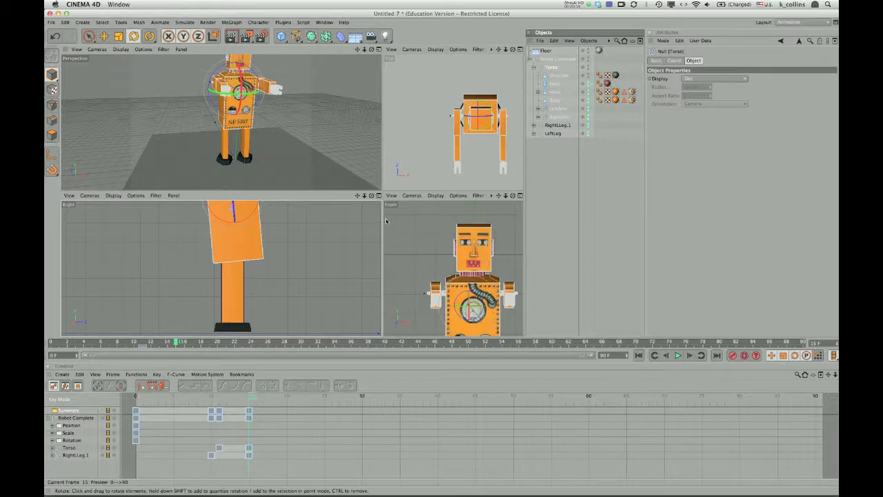
left_click_drag(240, 82, 240, 81)
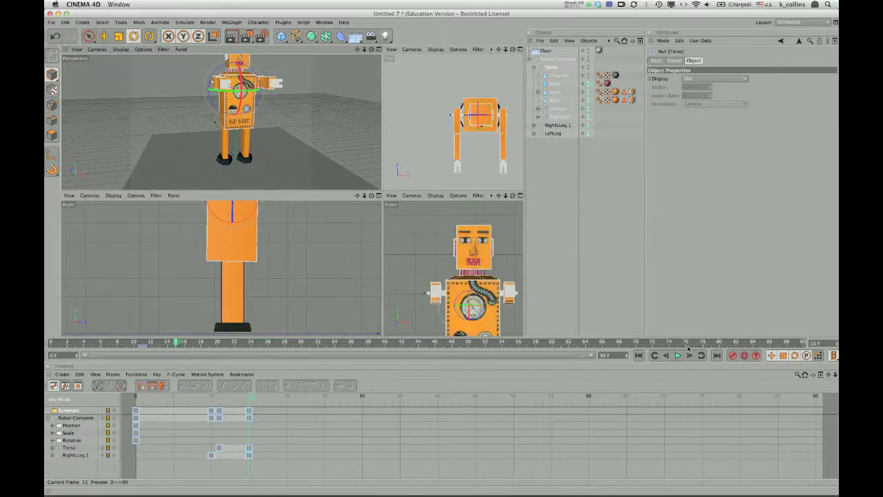
left_click(733, 356)
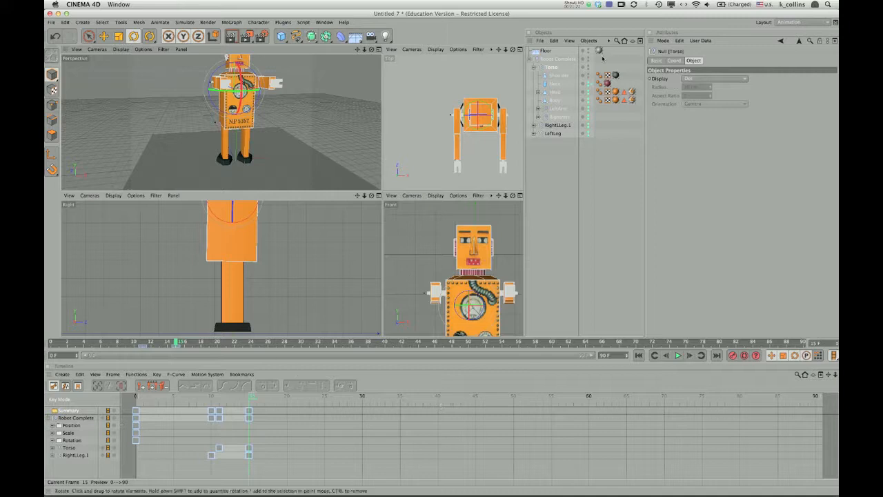
Step: Rotate LeftLeg backward at the hip at frame 15 and record a keyframe
left_click(556, 108)
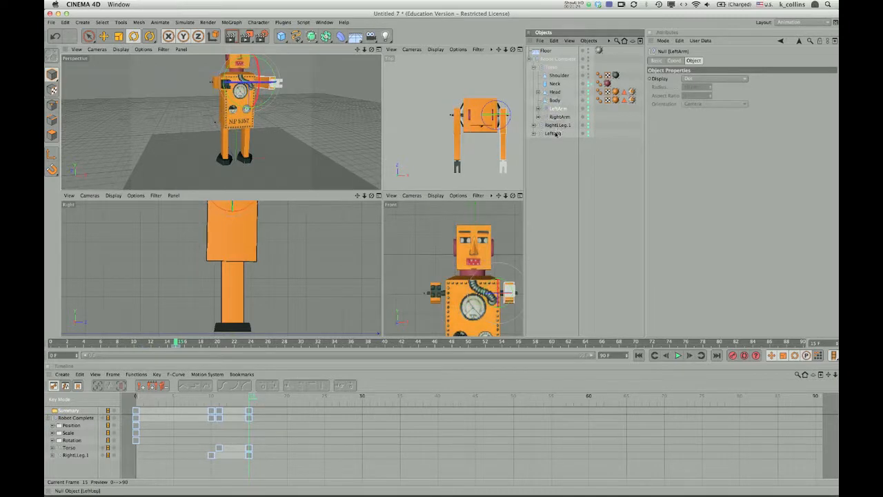
left_click(555, 133)
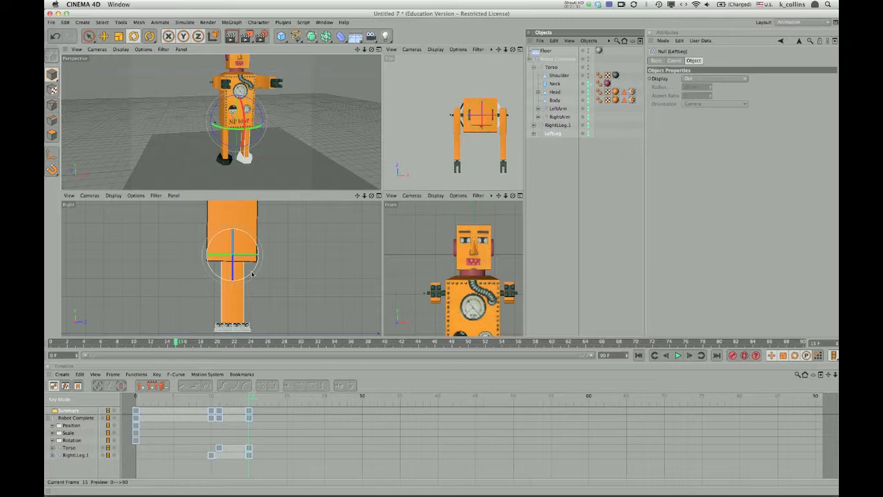
left_click_drag(252, 274, 258, 272)
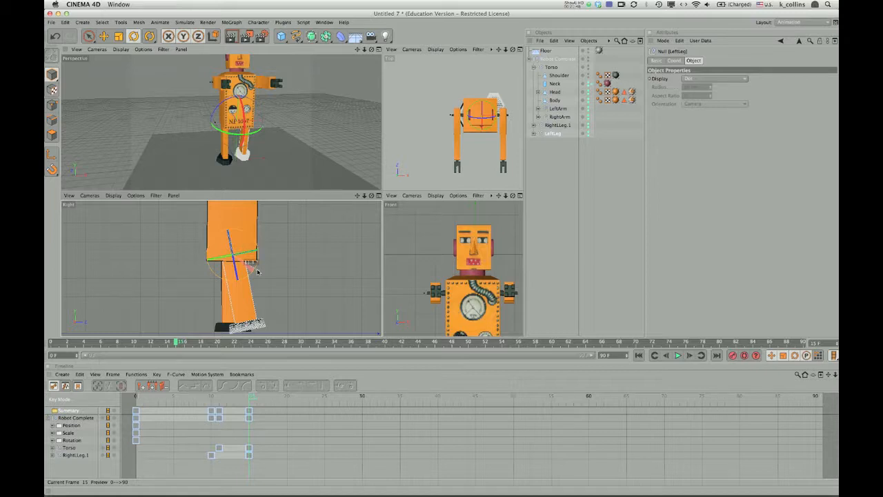
left_click_drag(257, 272, 260, 270)
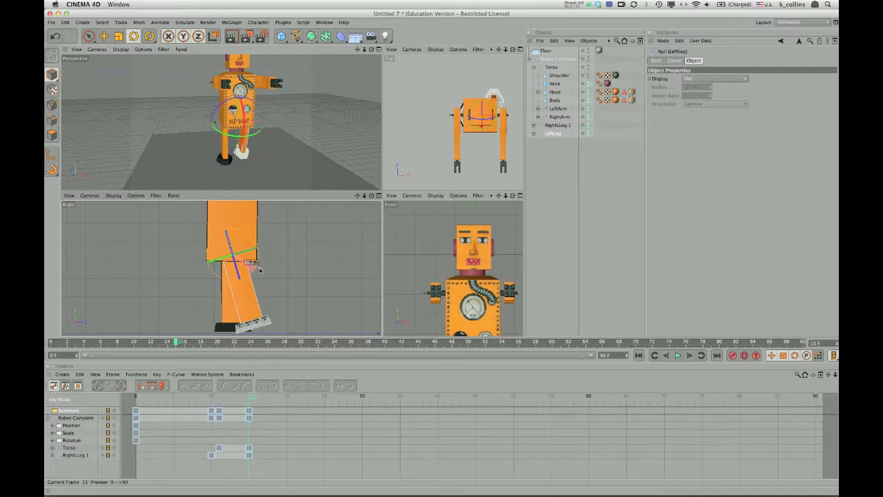
left_click_drag(260, 271, 258, 272)
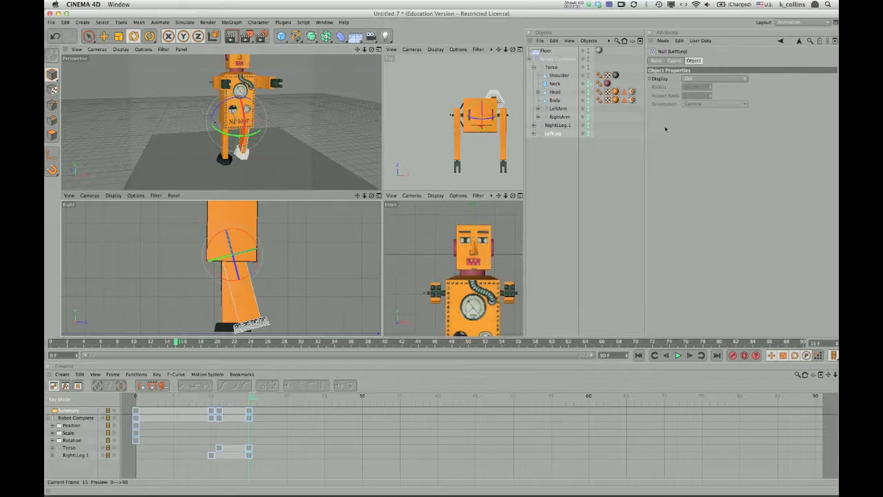
left_click(733, 356)
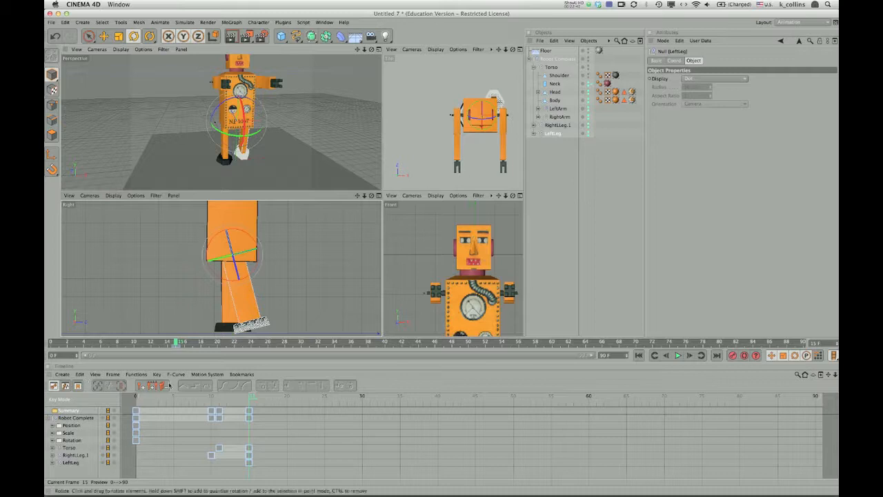
Step: Scrub through the animation, return to frame 0, rotate LeftLeg to vertical and record its keyframe there
left_click_drag(176, 343, 76, 342)
mouse_move(47, 373)
left_mouse_down()
mouse_move(47, 381)
mouse_move(190, 371)
mouse_move(46, 358)
mouse_move(177, 352)
left_mouse_up()
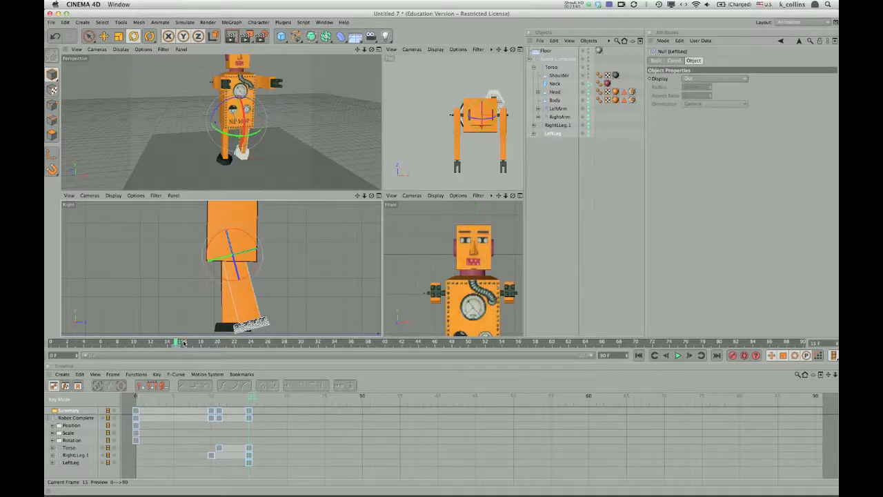
left_click_drag(178, 343, 47, 342)
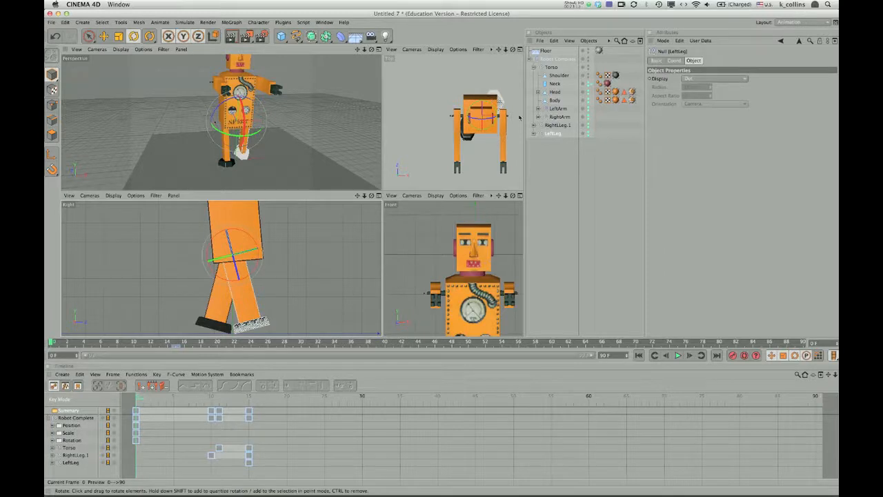
left_click(552, 134)
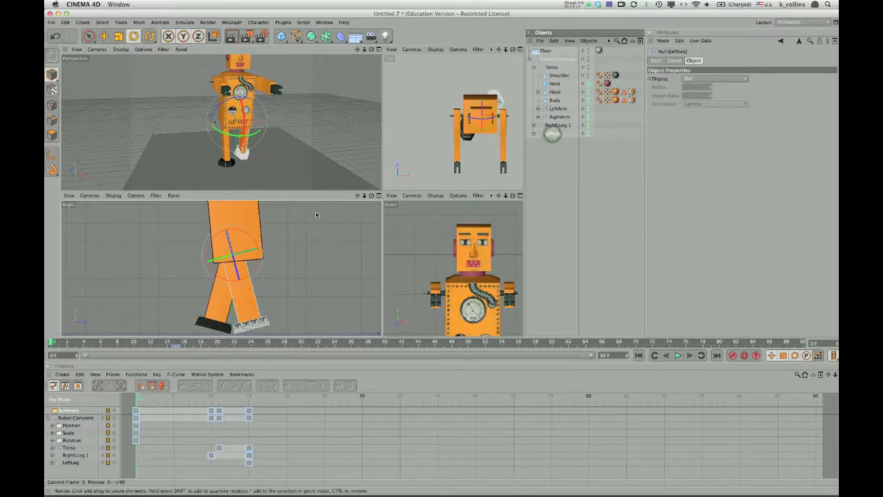
left_click_drag(253, 238, 261, 242)
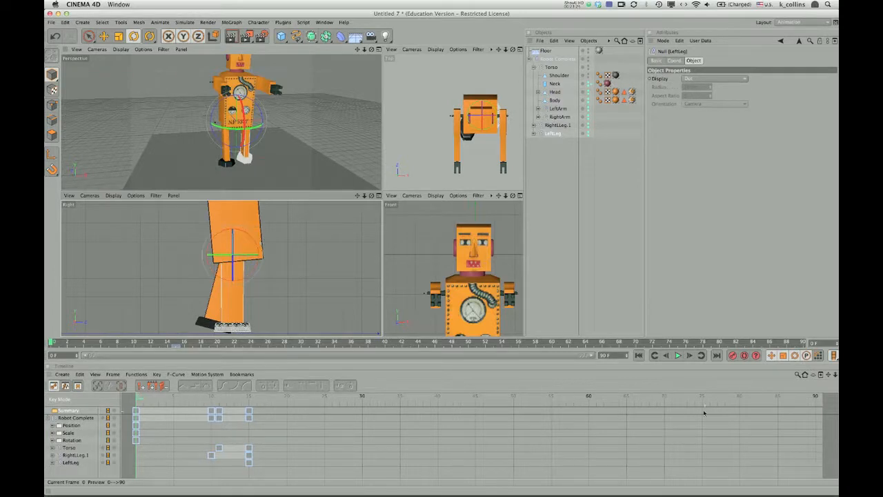
left_click(733, 355)
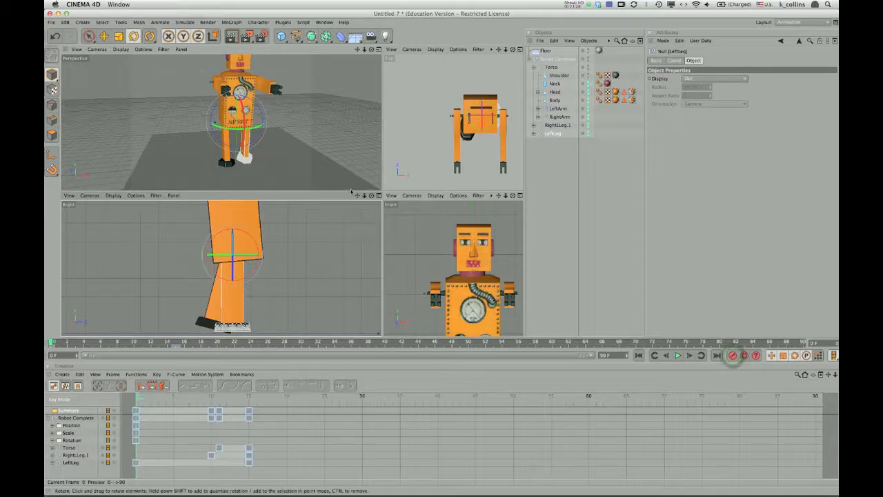
Step: Rotate the right leg group to vertical at frame 0 and record its keyframe
left_click(563, 125)
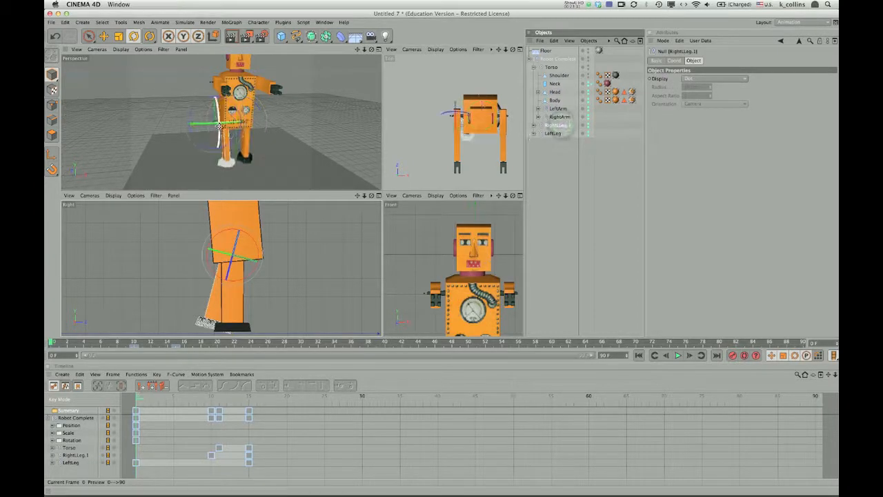
mouse_move(220, 129)
left_mouse_down()
mouse_move(220, 121)
mouse_move(239, 141)
left_mouse_up()
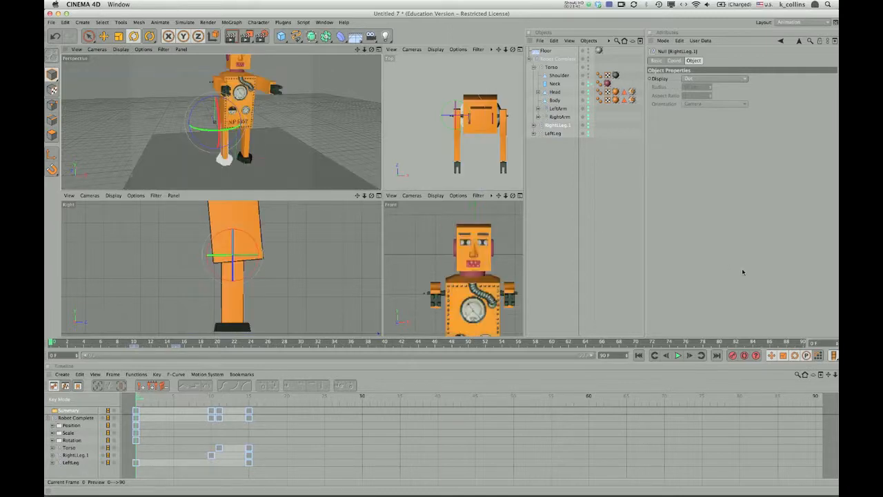
left_click(732, 354)
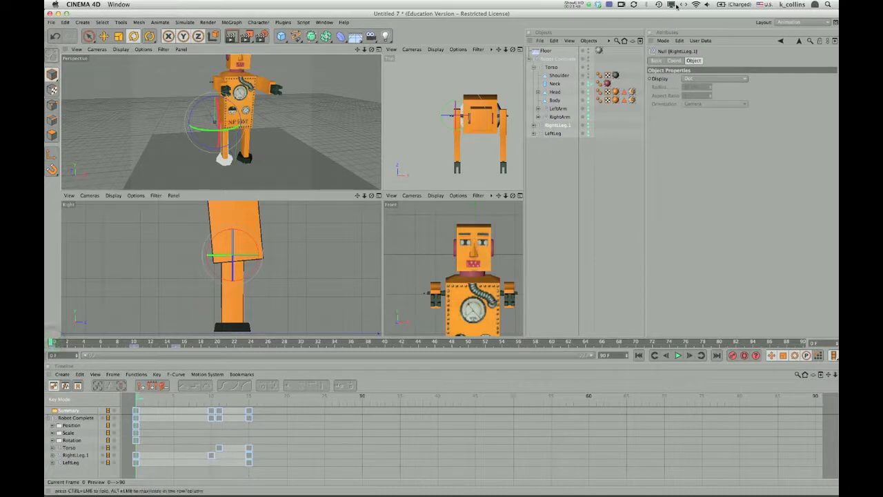
Step: Rotate the RightArm group down to hang at the robot's side at frame 0 and record its keyframe
left_click(559, 117)
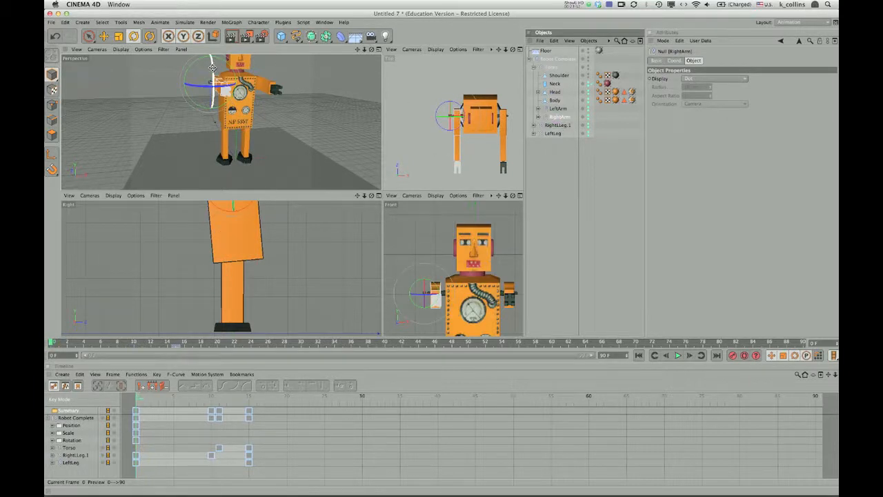
left_click_drag(212, 67, 211, 71)
left_click_drag(215, 122, 294, 152)
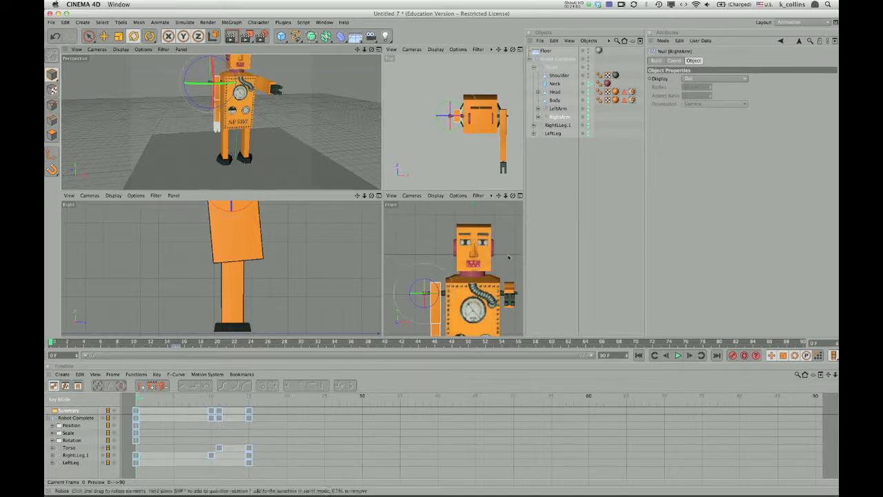
left_click(733, 356)
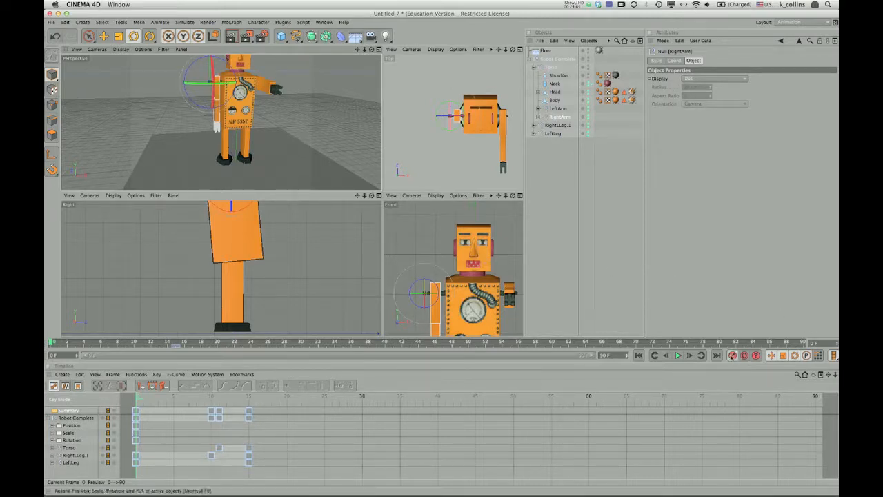
Step: Rotate the LeftArm group down to hang beside the body at frame 0 and record its keyframe
left_click(558, 110)
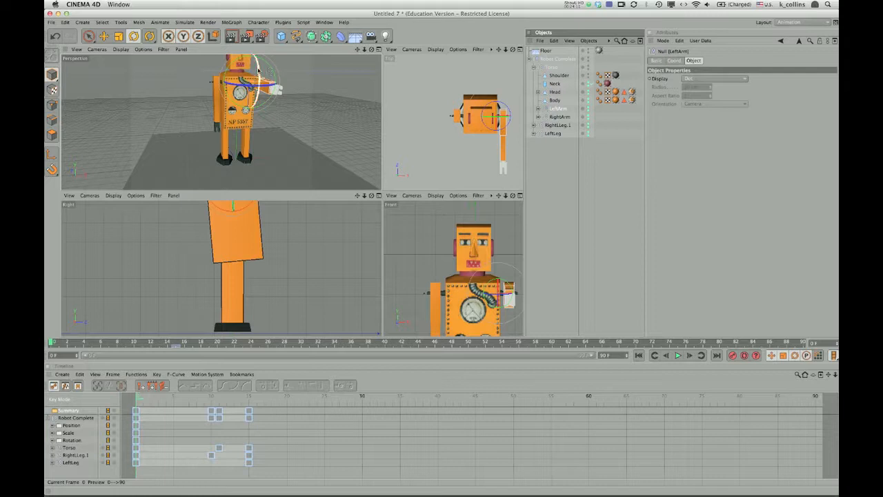
left_click_drag(260, 72, 259, 137)
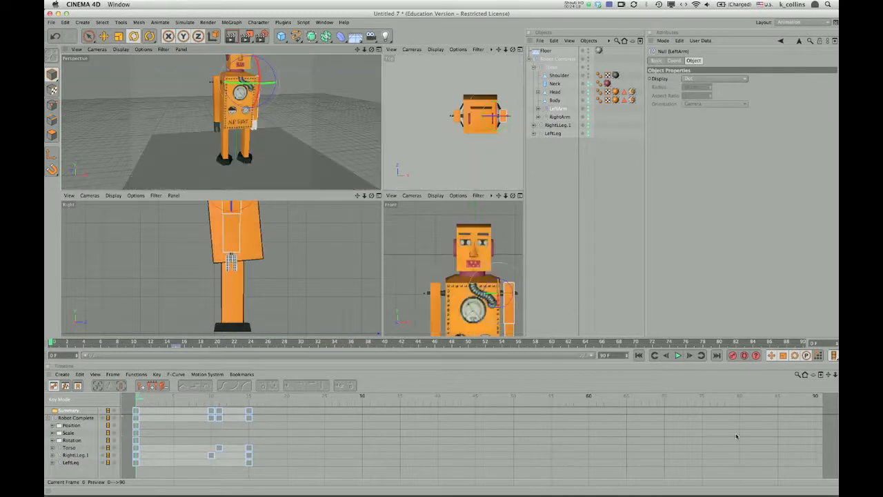
left_click(732, 355)
Step: Tilt the Torso group slightly backward at frame 0 and record its keyframe
left_click(552, 68)
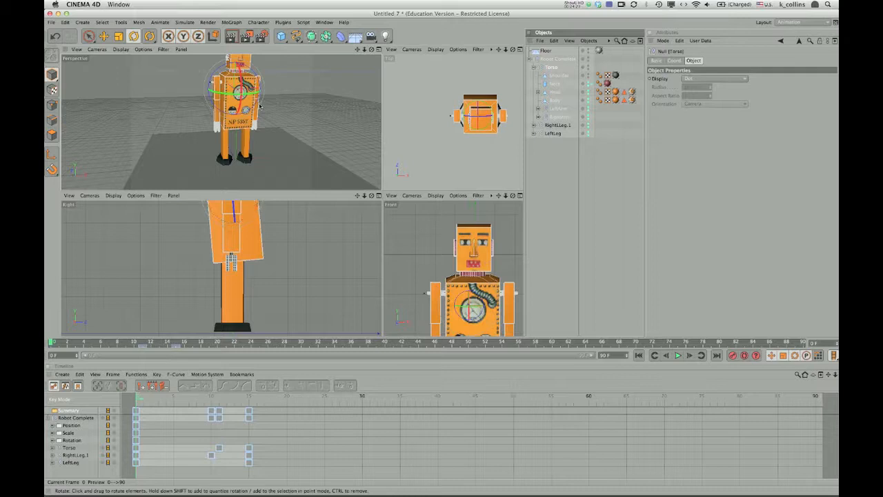
left_click_drag(241, 87, 240, 91)
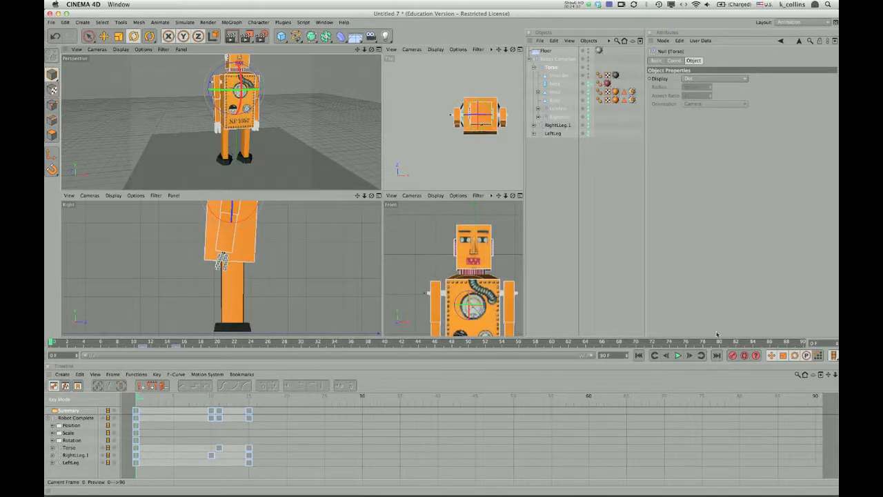
left_click(731, 356)
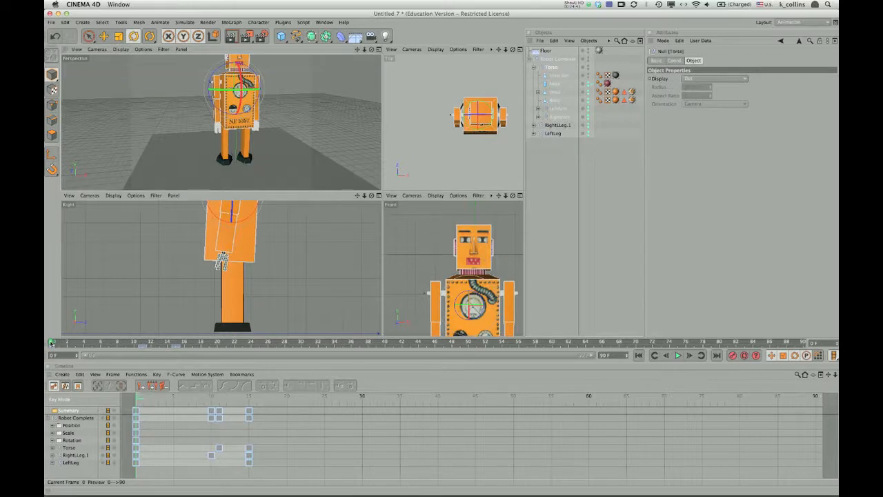
Step: Advance the animation to frame 17, tilt the Torso group slightly backward and record its keyframe
mouse_move(52, 342)
left_mouse_down()
mouse_move(178, 342)
mouse_move(133, 334)
mouse_move(187, 328)
left_mouse_up()
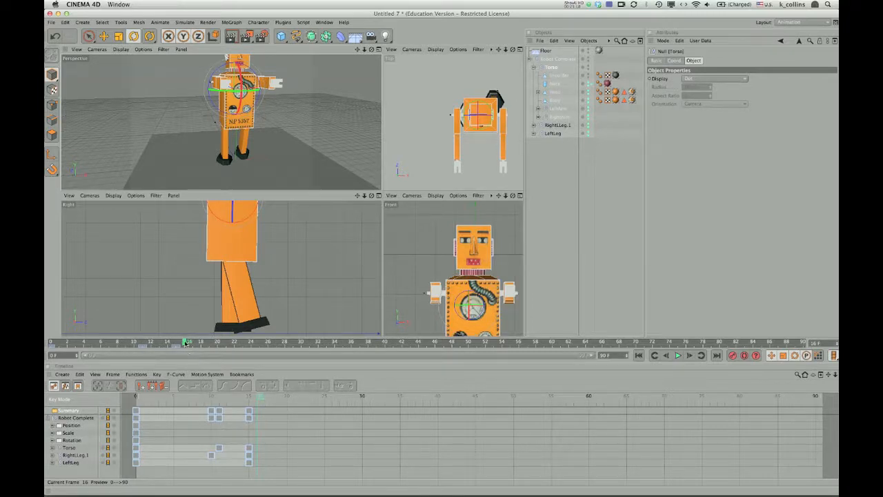
left_click_drag(185, 343, 176, 342)
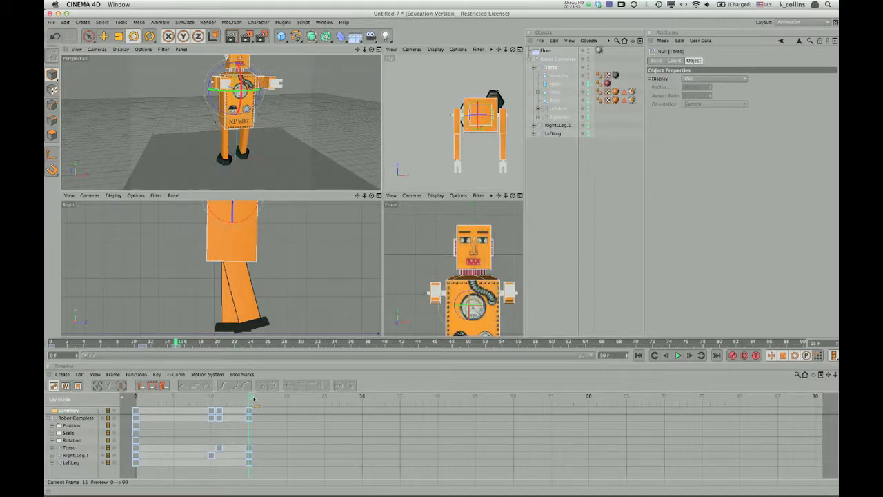
left_click_drag(254, 399, 263, 400)
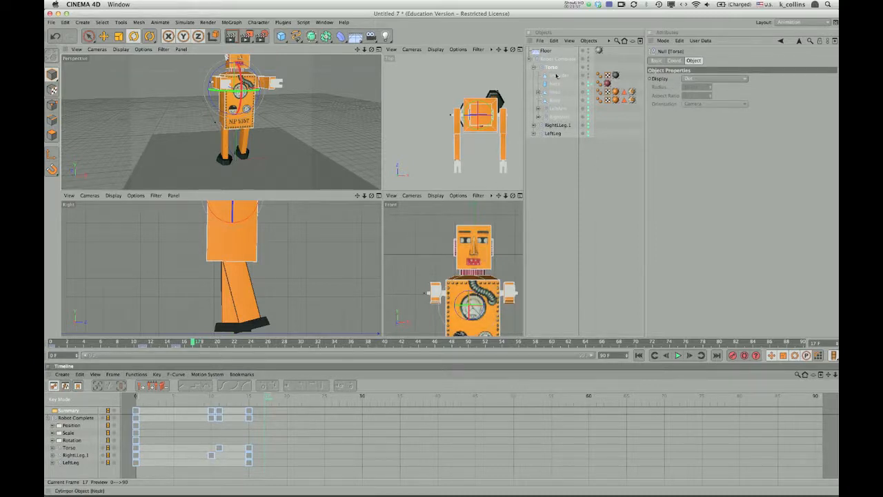
left_click(554, 70)
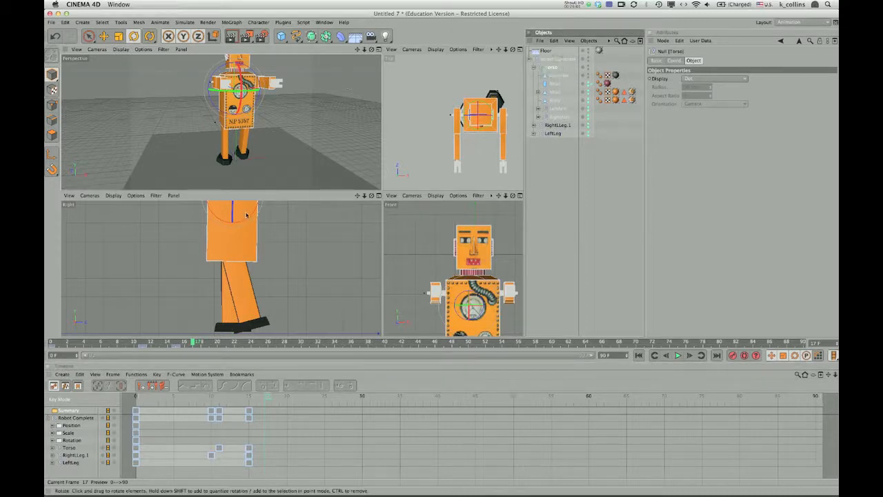
left_click_drag(249, 219, 248, 220)
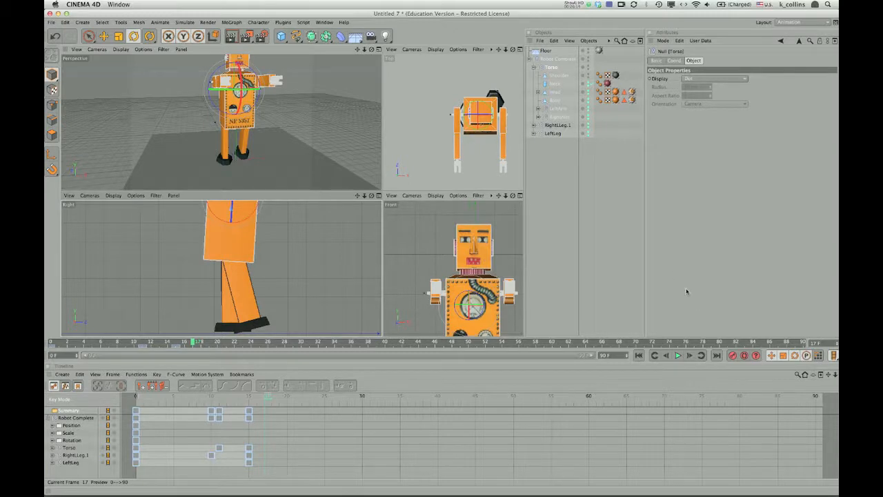
left_click(733, 356)
Step: Go to frame 20, rotate LeftLeg back to vertical and record its keyframe
left_click_drag(269, 400, 294, 401)
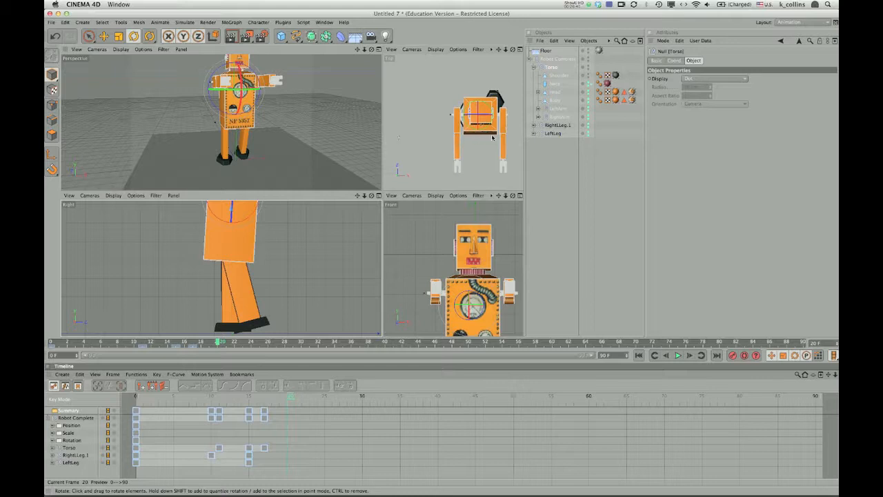
left_click(557, 134)
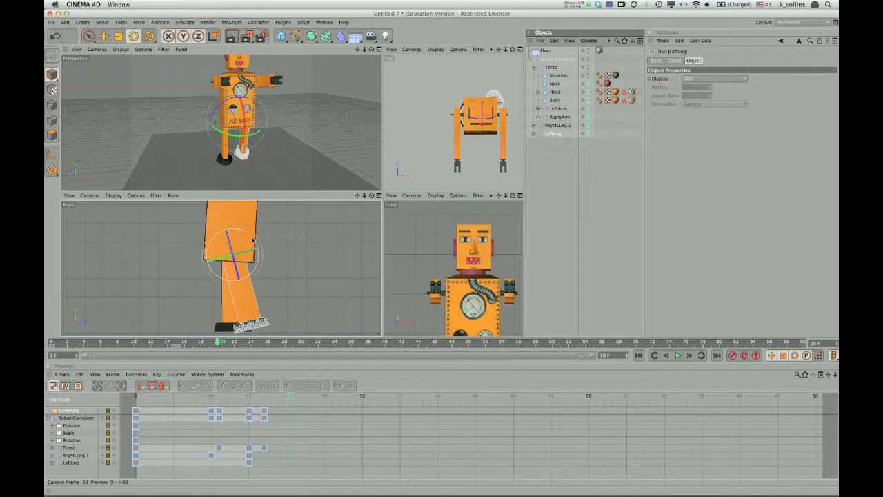
left_click_drag(254, 240, 254, 237)
left_click_drag(256, 242, 258, 243)
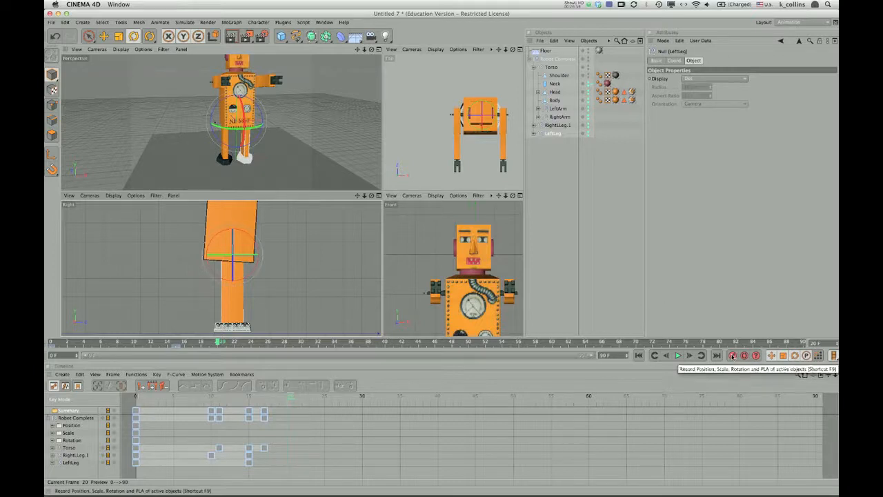
left_click(733, 355)
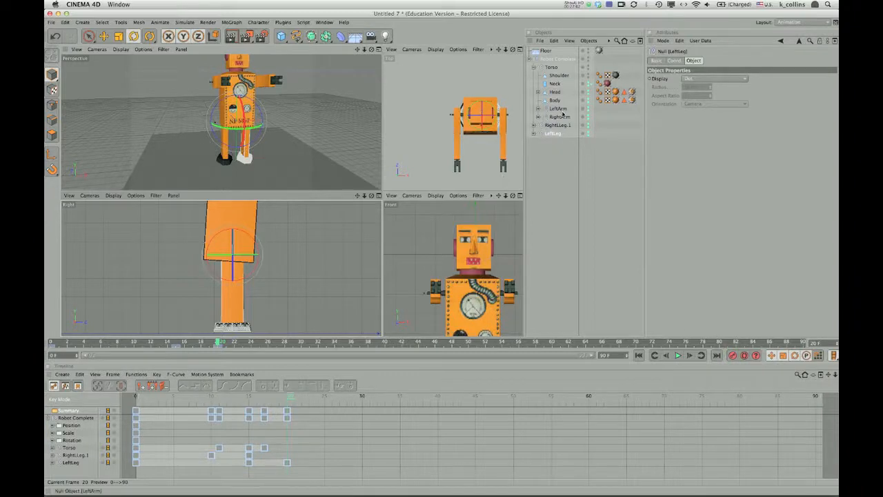
Step: Rotate the Torso group upright at frame 20 and record its keyframe
left_click(555, 68)
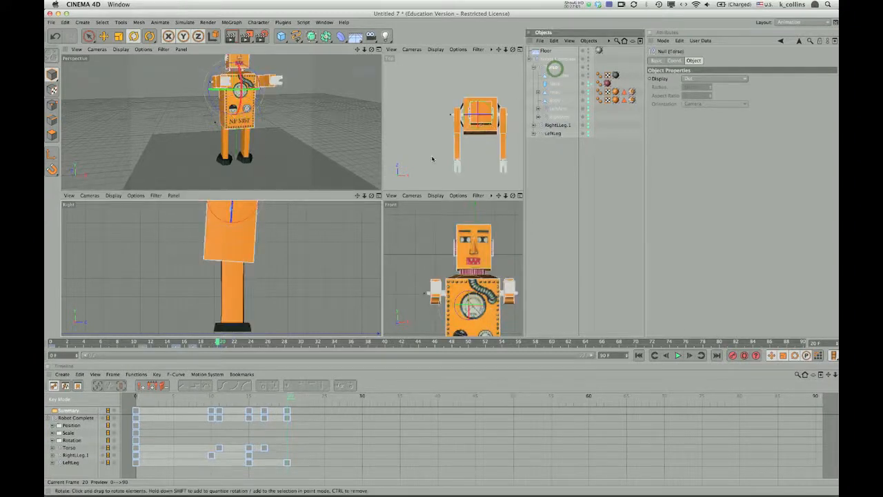
left_click_drag(220, 218, 220, 221)
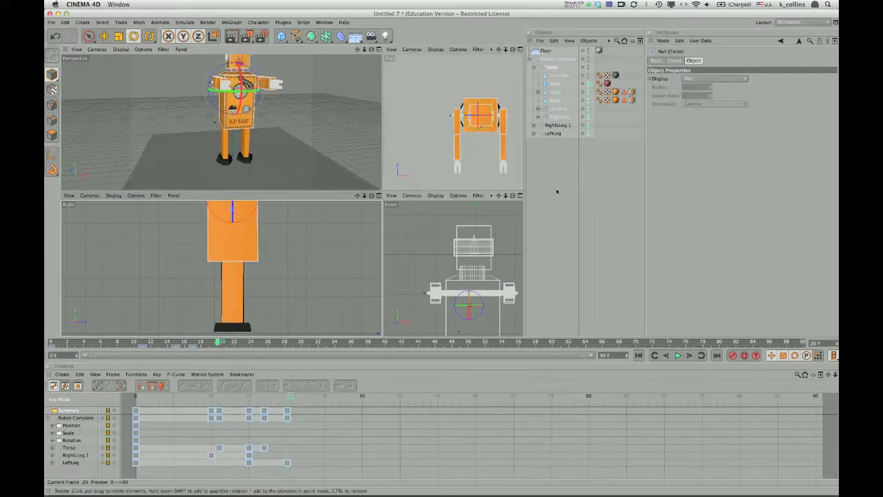
left_click(734, 355)
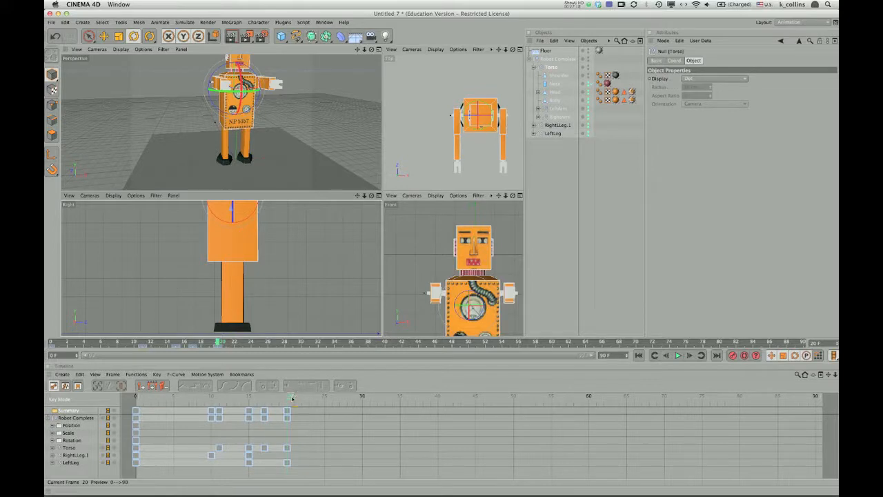
Step: Go to frame 25, swing LeftLeg forward at the hip and record its keyframe
left_click_drag(290, 398, 331, 399)
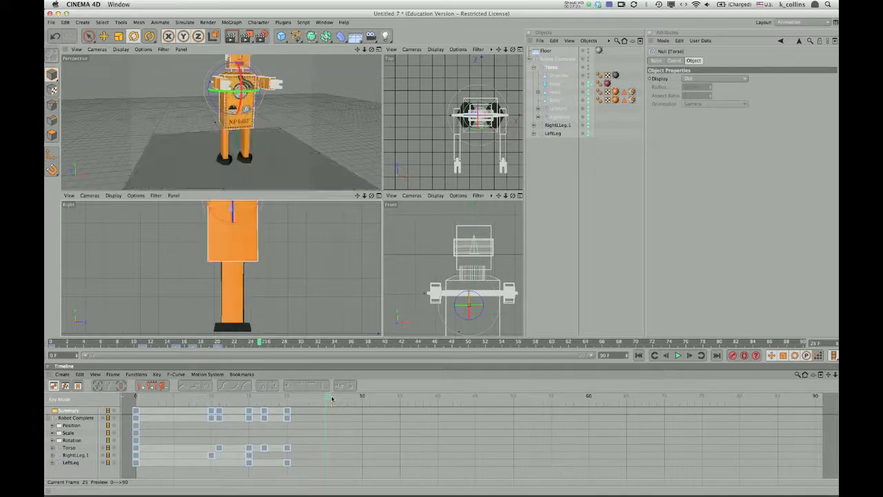
left_click(553, 134)
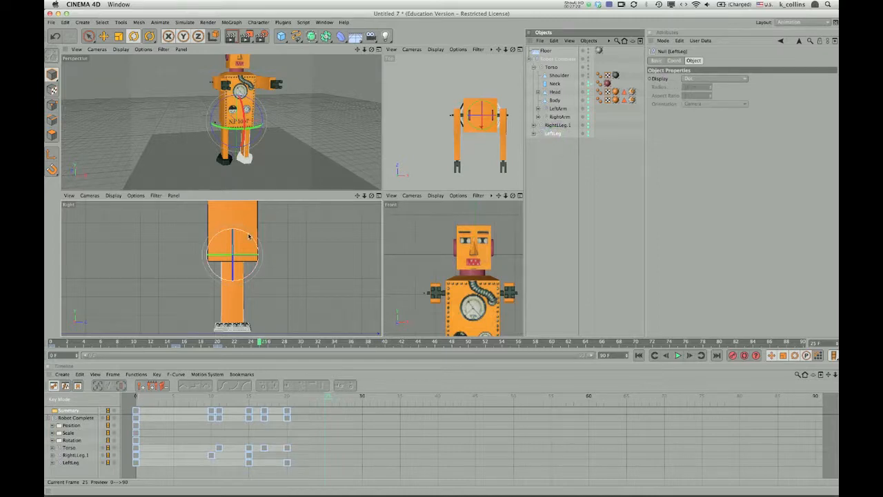
mouse_move(249, 237)
left_mouse_down()
mouse_move(249, 229)
mouse_move(259, 237)
left_mouse_up()
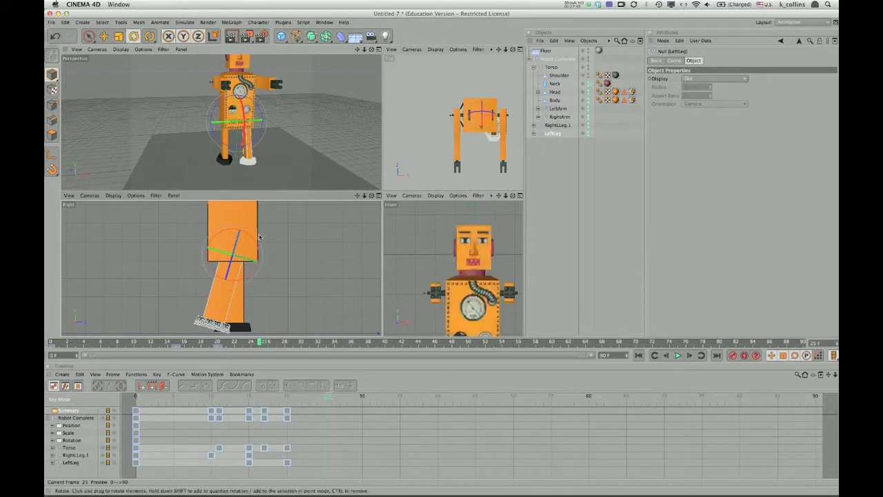
left_click(733, 356)
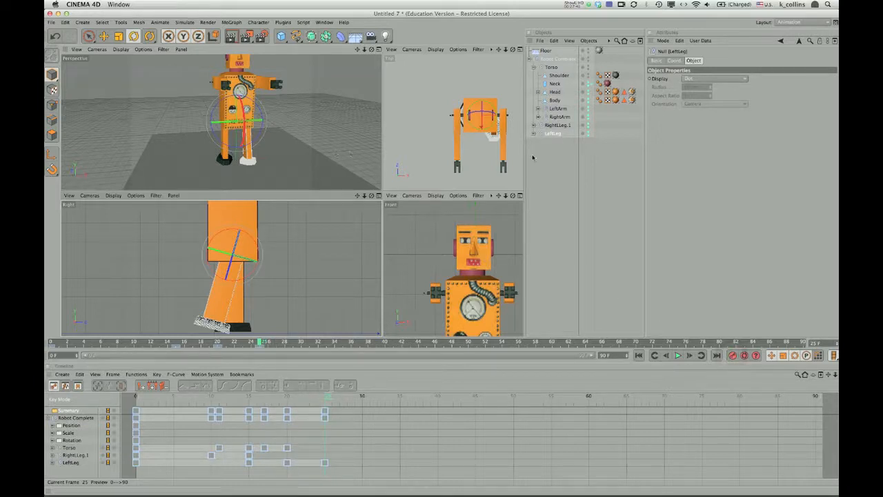
Step: Swing the right leg group backward at the hip at frame 25 and record its keyframe
left_click(557, 125)
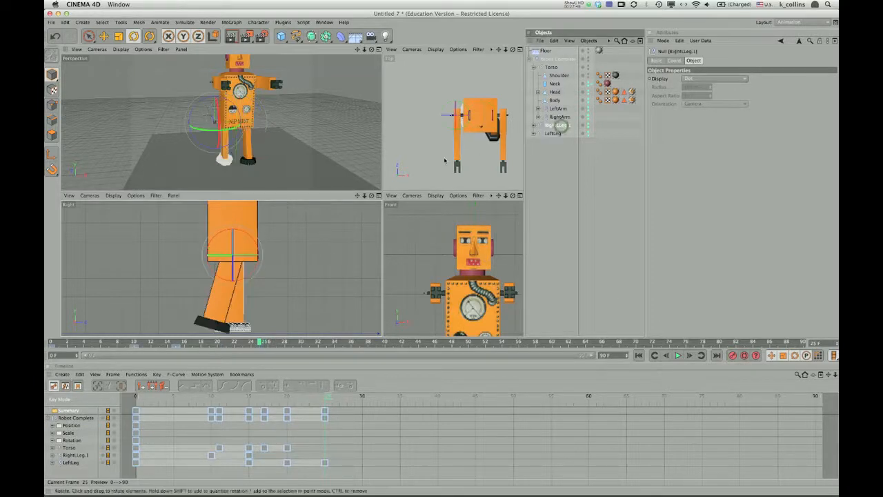
left_click_drag(253, 264, 264, 259)
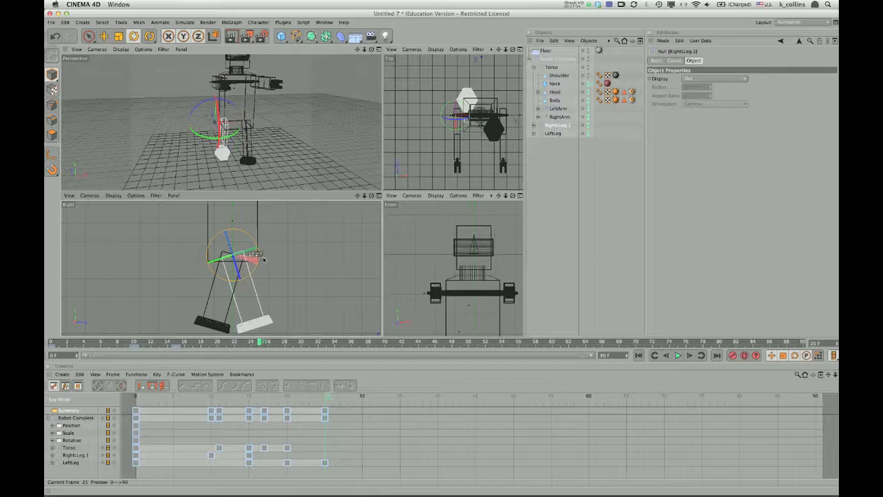
left_click_drag(264, 259, 264, 259)
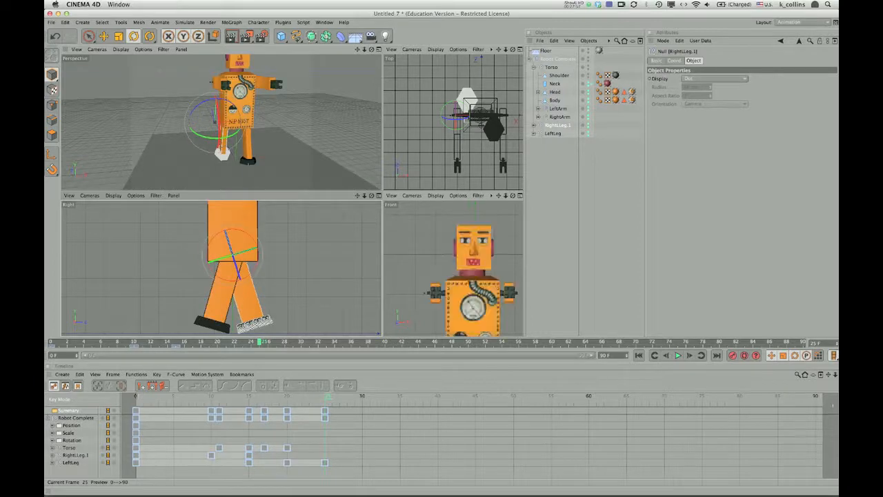
left_click(733, 357)
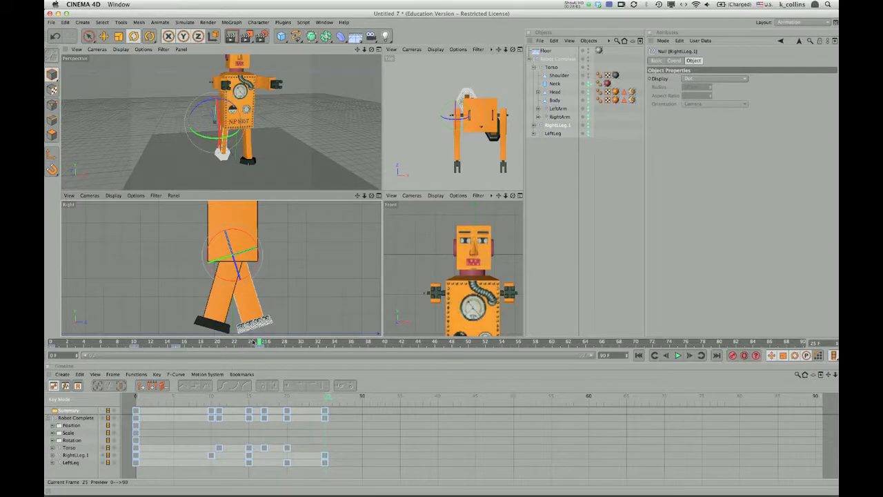
Step: Scrub the animation from frame 25 back to frame 0 to review the walking motion
left_click_drag(259, 342, 195, 343)
mouse_move(125, 350)
left_mouse_down()
mouse_move(44, 347)
mouse_move(54, 345)
left_mouse_up()
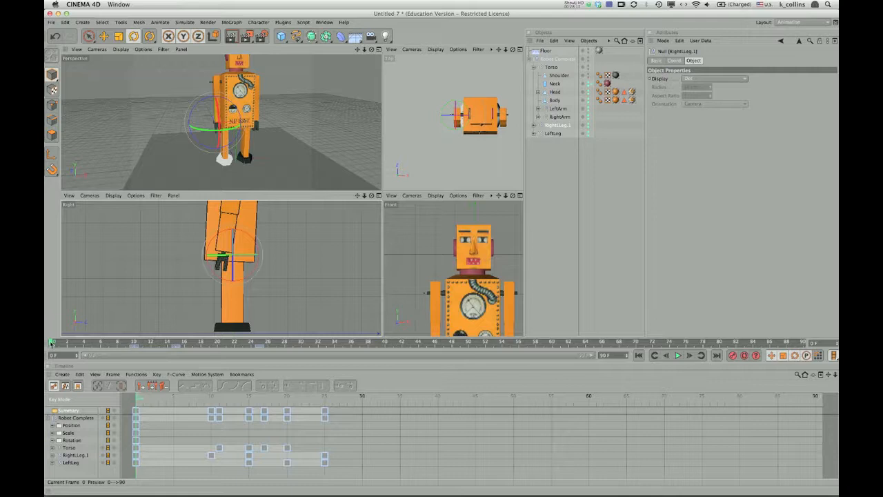
left_click_drag(50, 344, 45, 321)
Step: Go to frame 10, turn the Head about its vertical axis toward the right arm and record its keyframe
left_click_drag(50, 343, 138, 343)
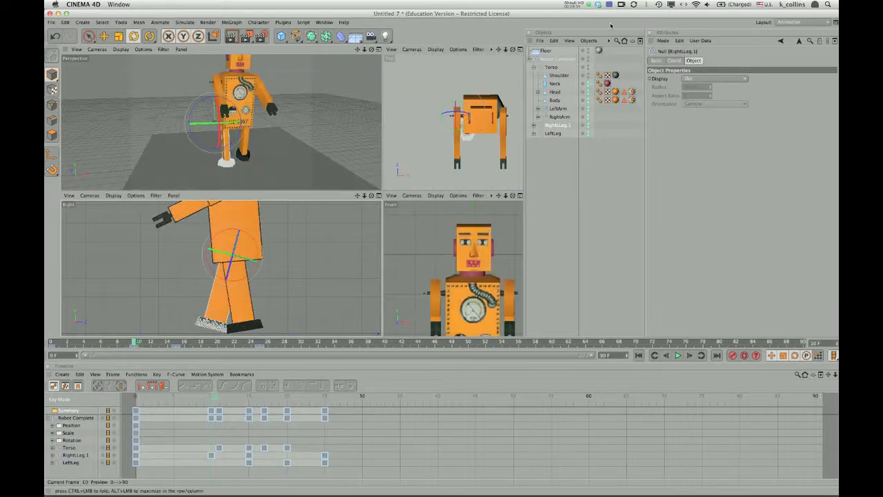
left_click(555, 93)
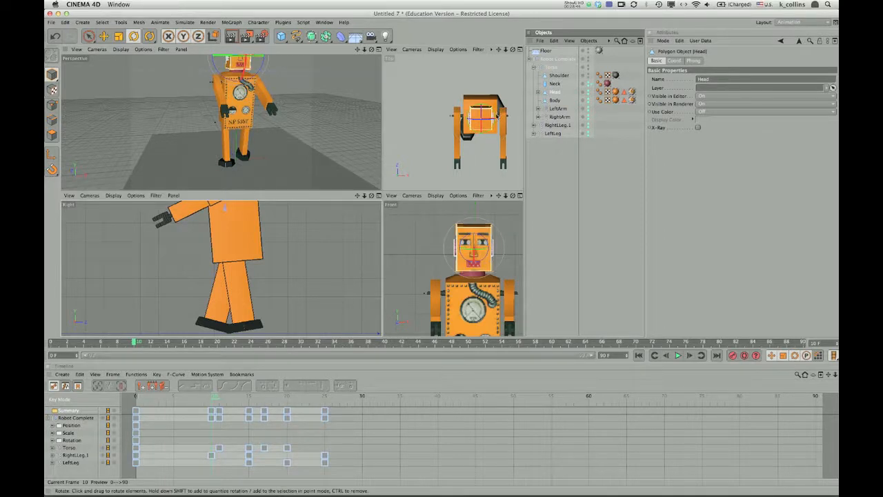
left_click_drag(497, 122, 497, 126)
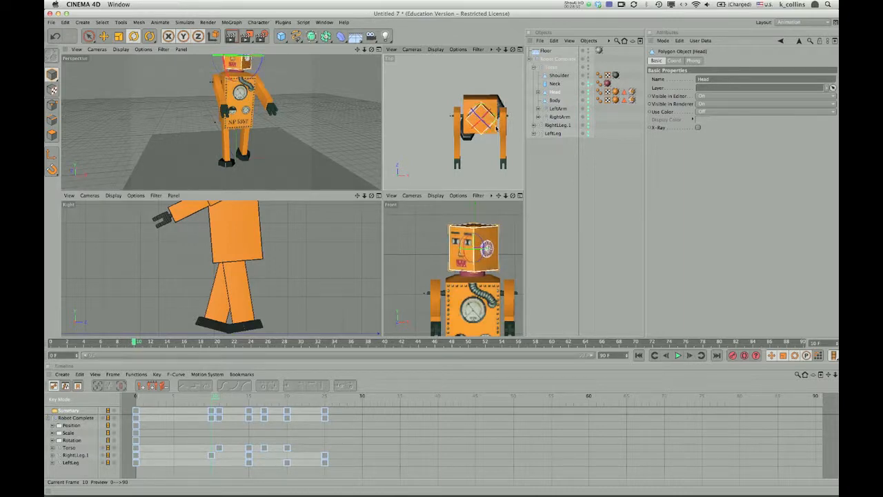
left_click(732, 355)
Step: Scrub forward to frame 29 and back to frame 10 to check the head's orientation through the walk
left_click_drag(217, 400, 364, 399)
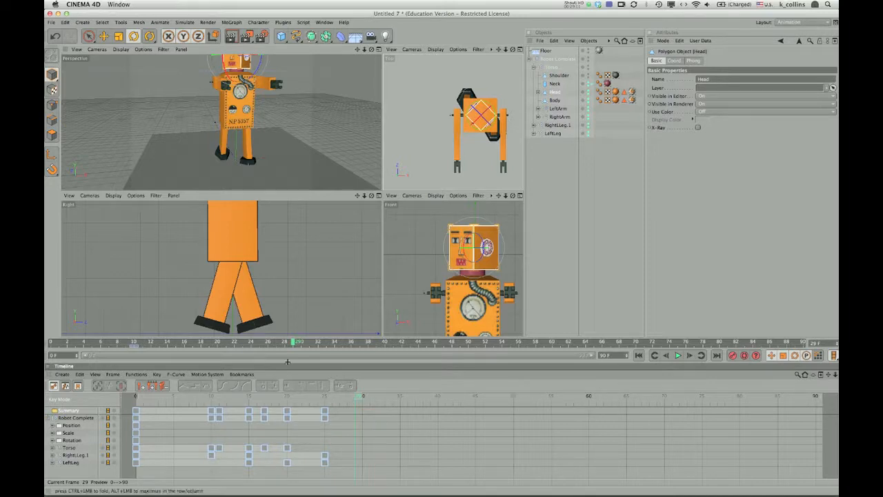
left_click_drag(294, 344, 129, 356)
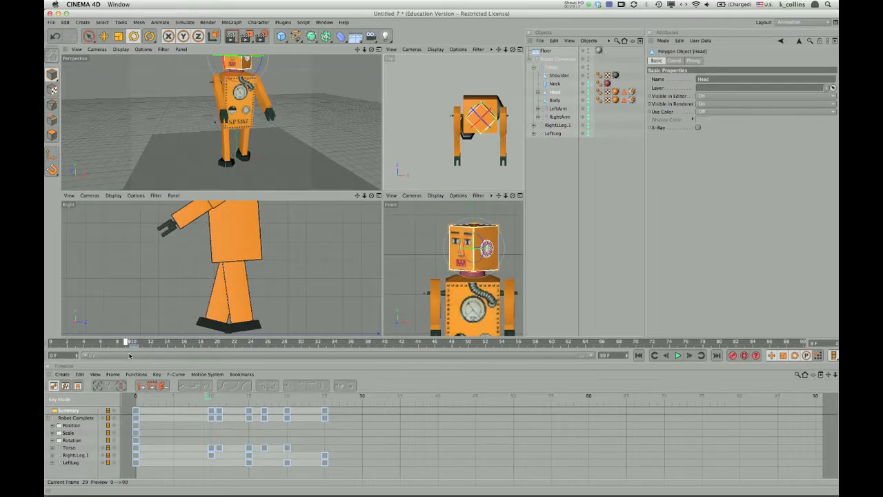
left_click_drag(129, 356, 133, 355)
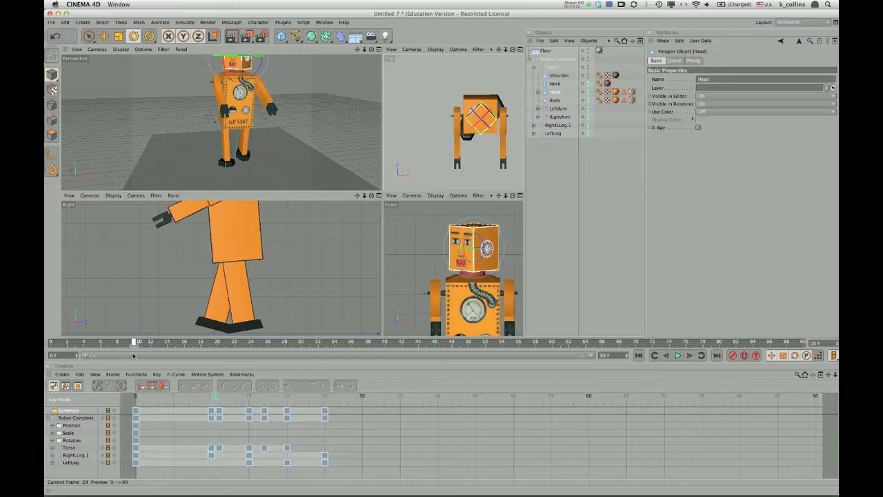
Step: Go to frame 30, turn the Head about its vertical axis toward the left arm and record its keyframe
left_click_drag(137, 356, 219, 350)
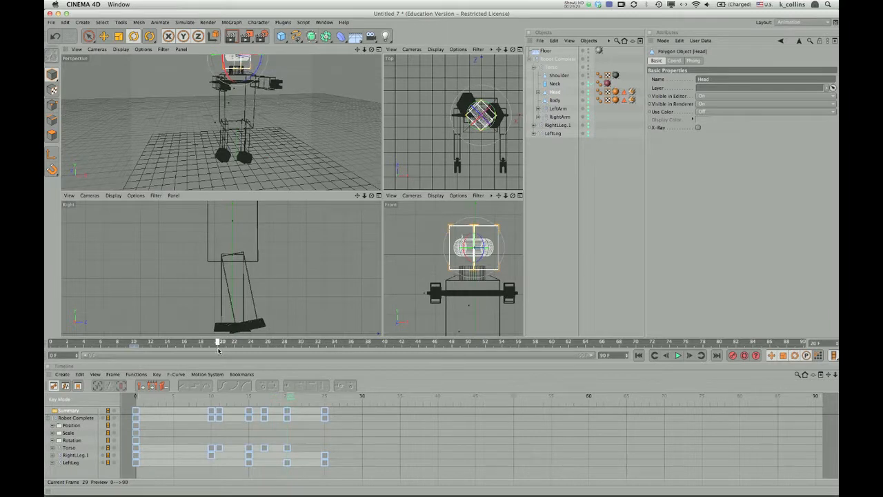
left_click_drag(218, 350, 303, 345)
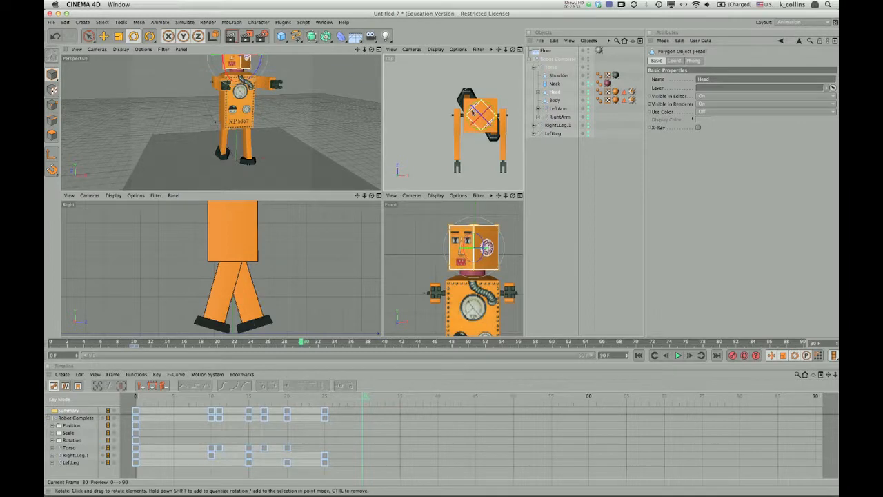
left_click_drag(475, 112, 492, 134)
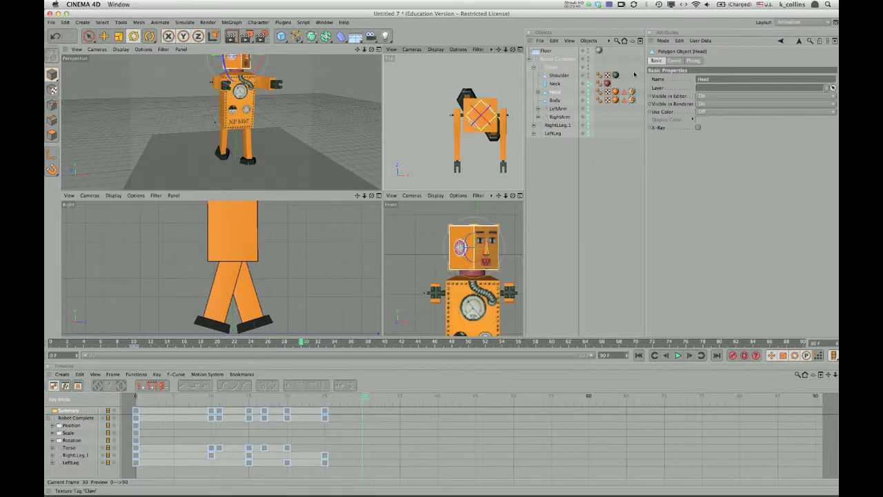
left_click(733, 355)
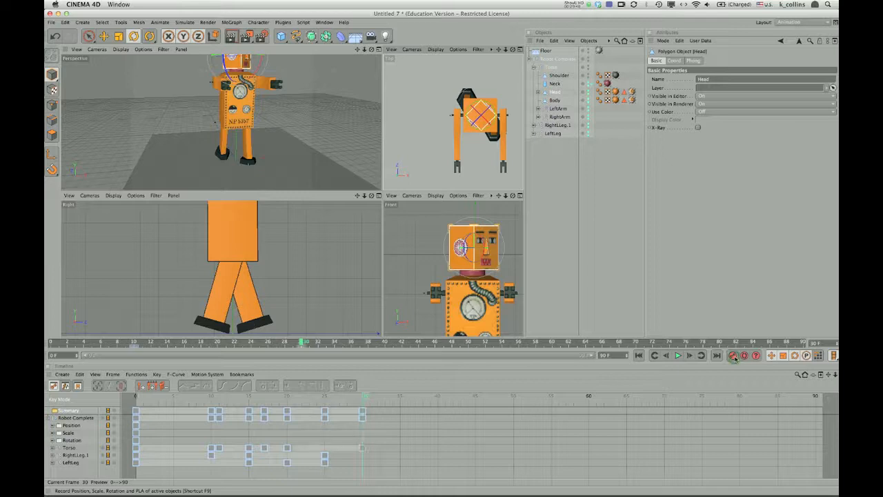
Step: Return to frame 0, turn the Head to face straight forward and record its keyframe
left_click_drag(301, 344, 186, 343)
left_click_drag(45, 354, 45, 353)
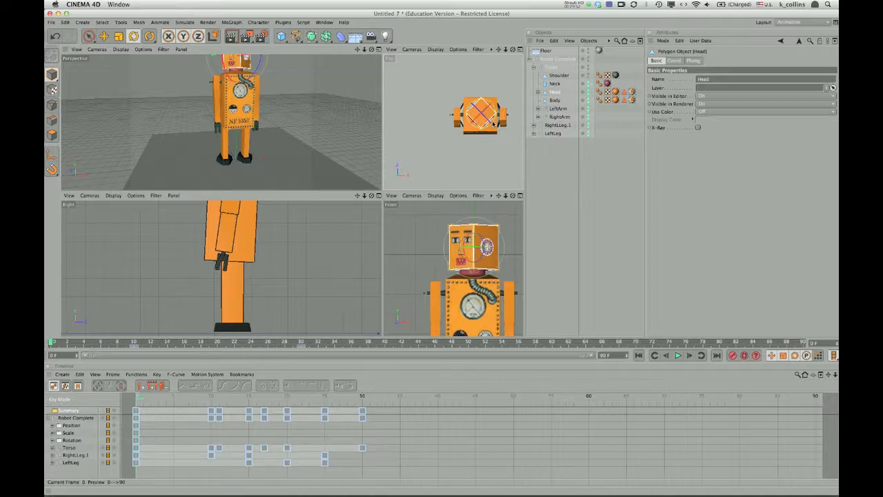
left_click_drag(481, 130, 478, 130)
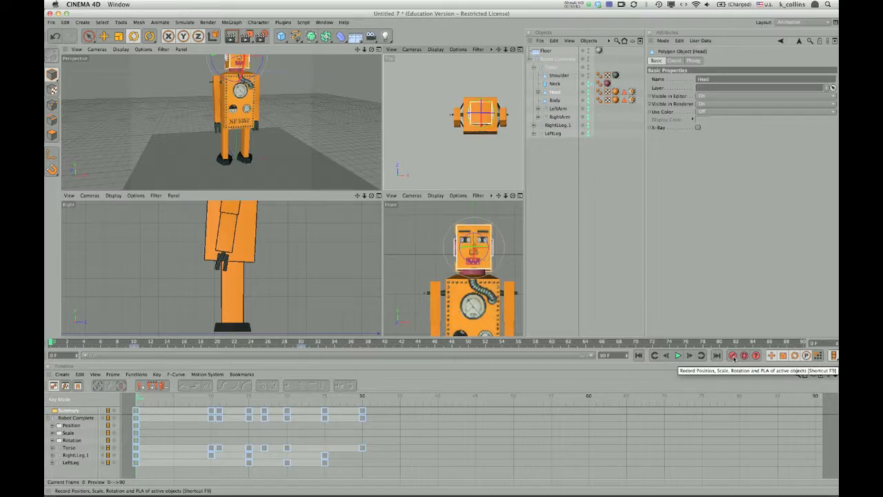
left_click(733, 355)
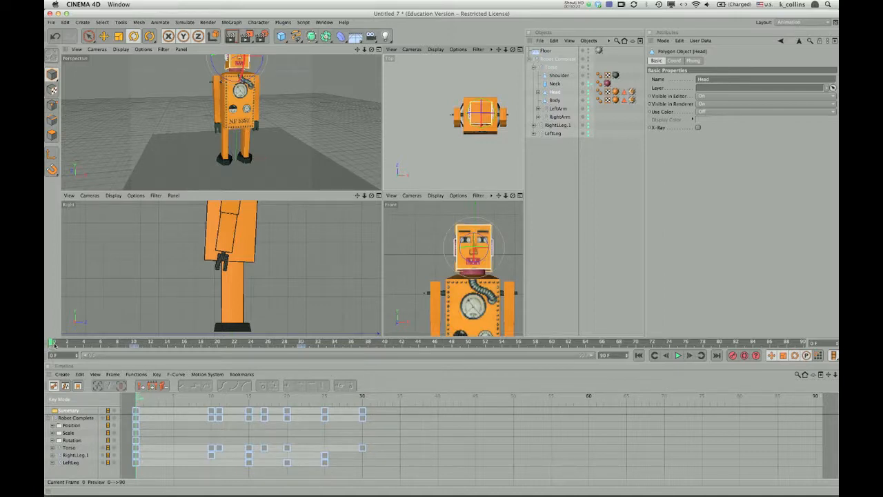
Step: Scrub from frame 0 to frame 17 and back to review the head's turn during the walk
left_click_drag(50, 343, 196, 354)
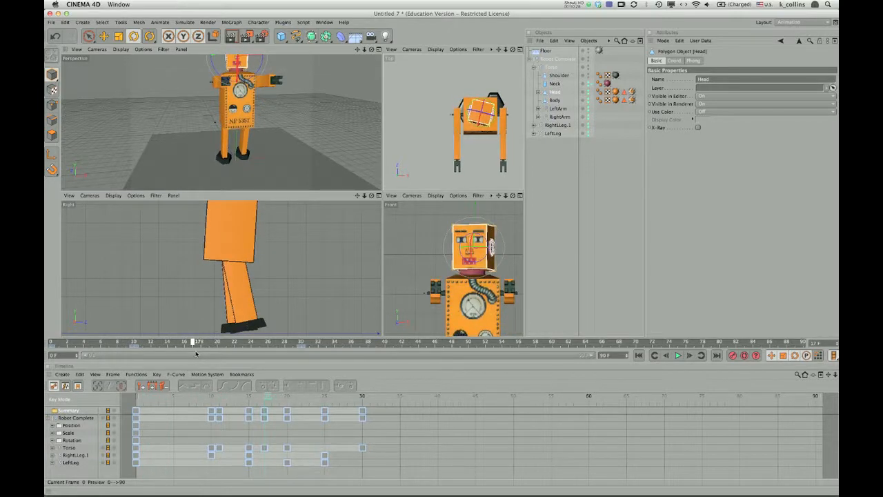
left_click_drag(196, 354, 196, 354)
left_click_drag(194, 345, 47, 347)
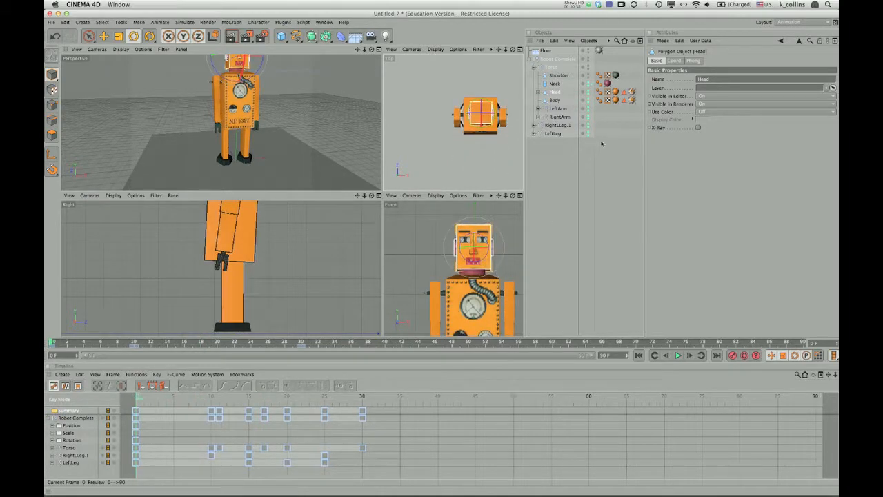
Step: Expand the LeftArm and RightArm groups and record a keyframe for the RightArm's HyperNURBS claw at frame 0
left_click(538, 109)
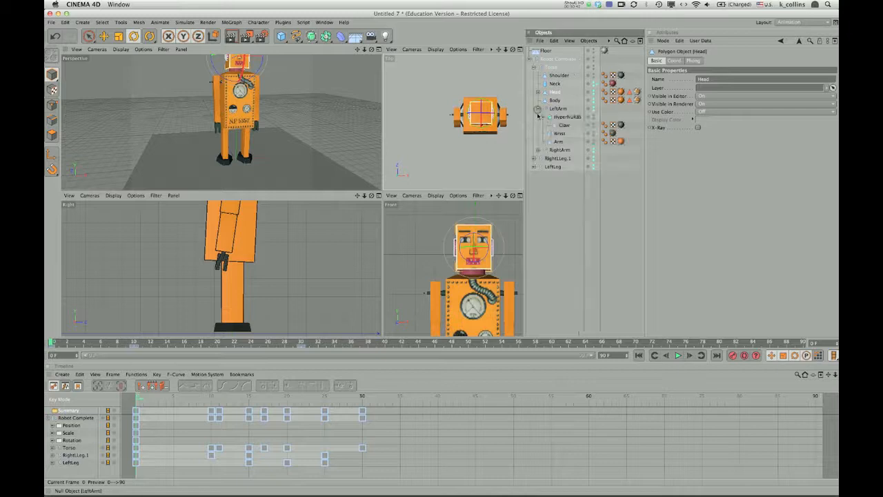
left_click(537, 150)
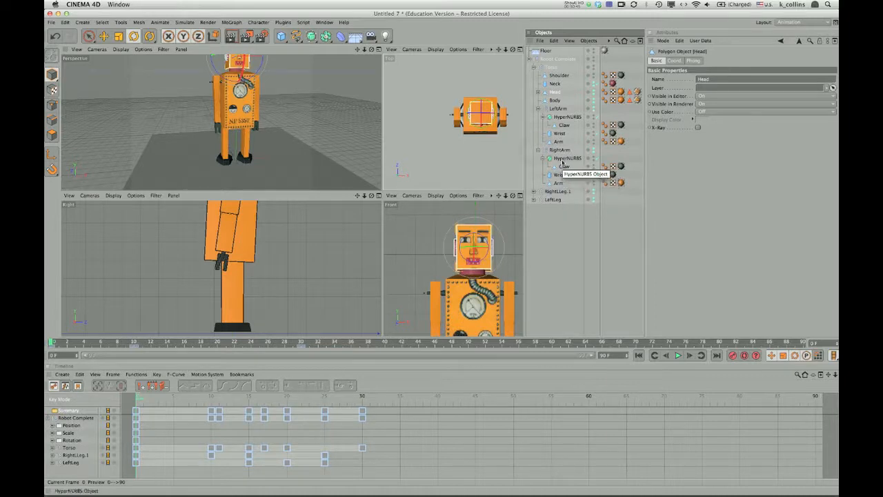
left_click(563, 159)
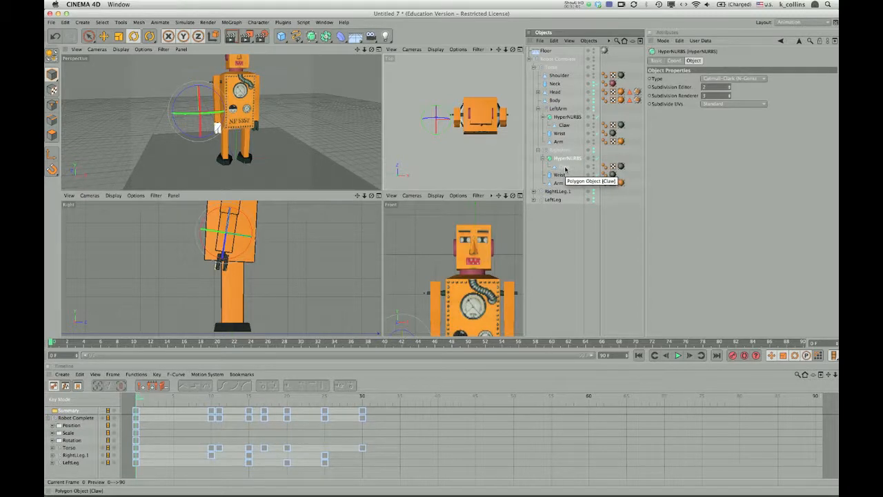
left_click(564, 167)
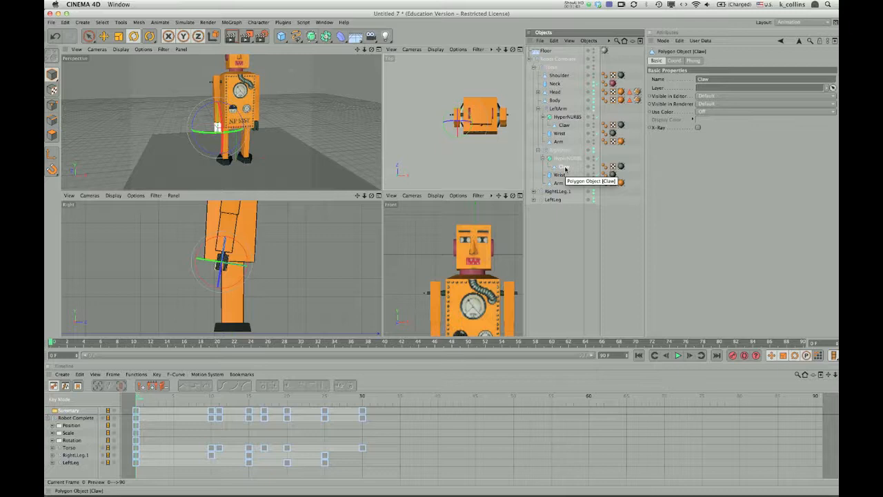
left_click(564, 158)
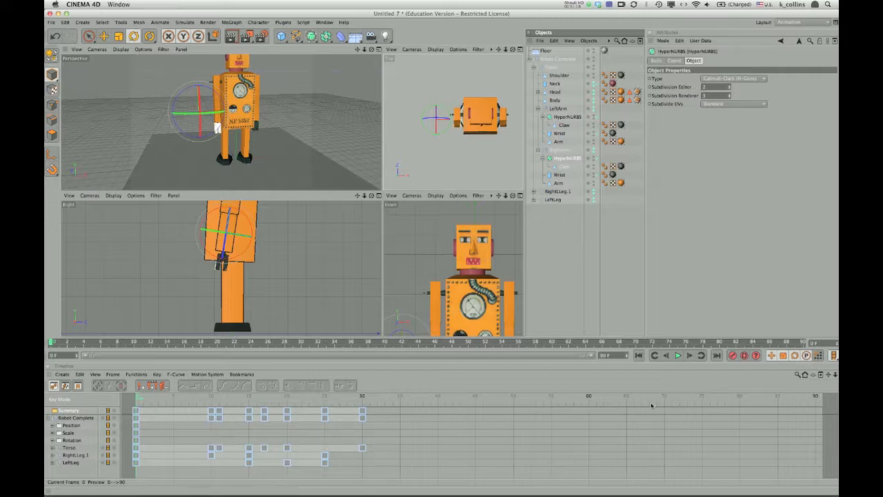
left_click(732, 356)
Step: Try rotating the LeftArm's HyperNURBS claw about its current pivot
left_click(562, 118)
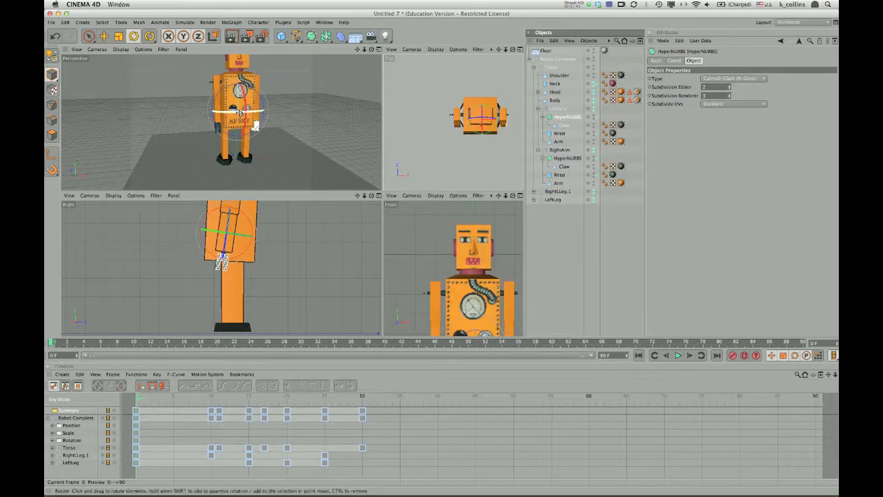
mouse_move(239, 112)
left_mouse_down()
mouse_move(211, 113)
mouse_move(236, 120)
left_mouse_up()
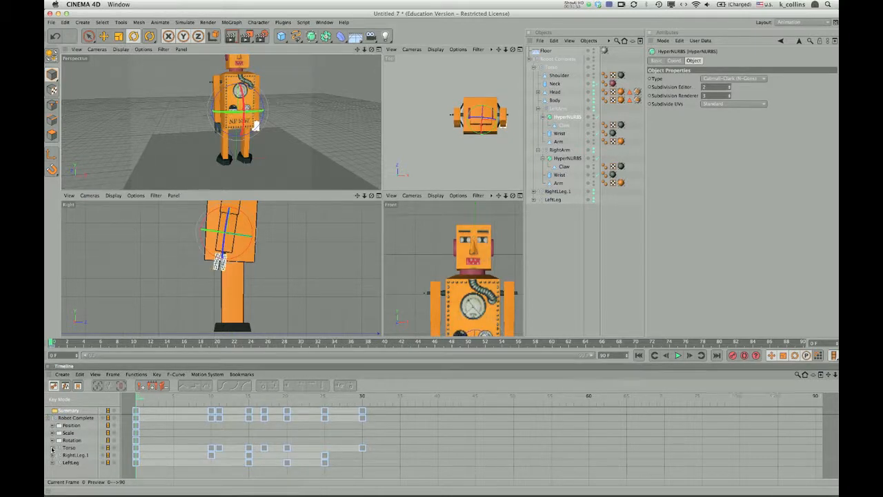
Step: Expand the Torso and RightArm tracks in the timeline and delete the RightArm HyperNURBS keyframe at frame 0
left_click(51, 447)
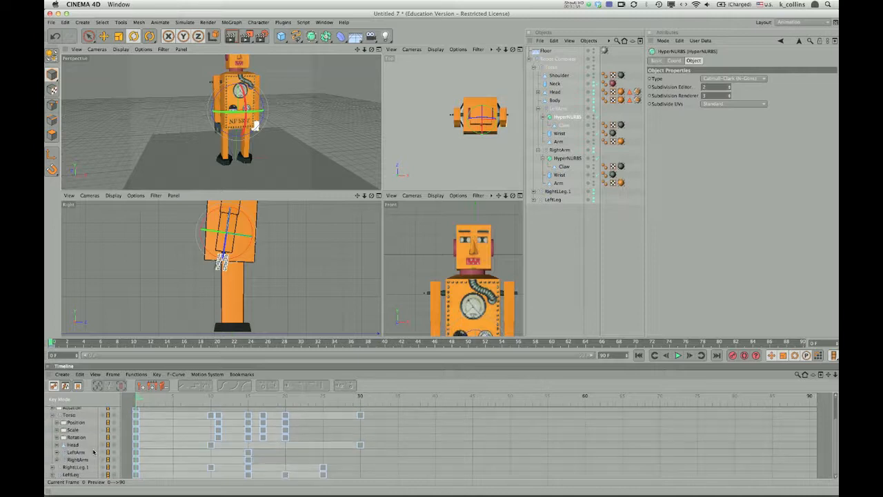
left_click(57, 459)
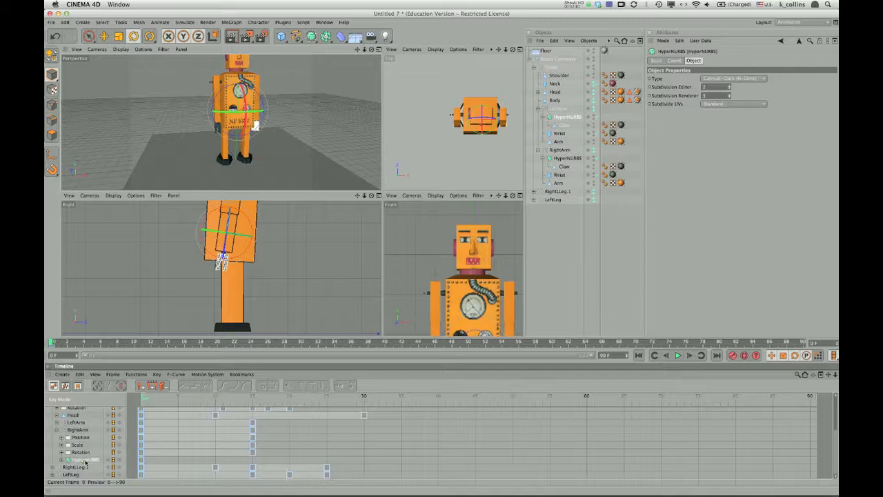
left_click(85, 461)
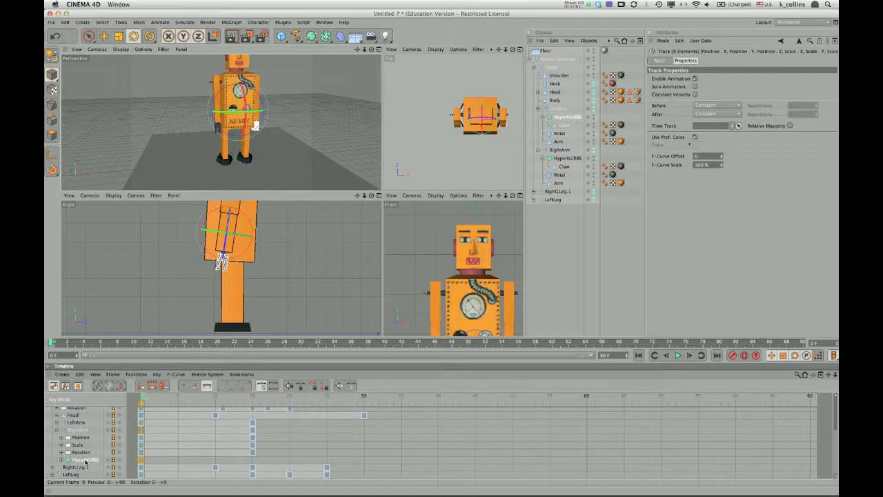
key("super+z")
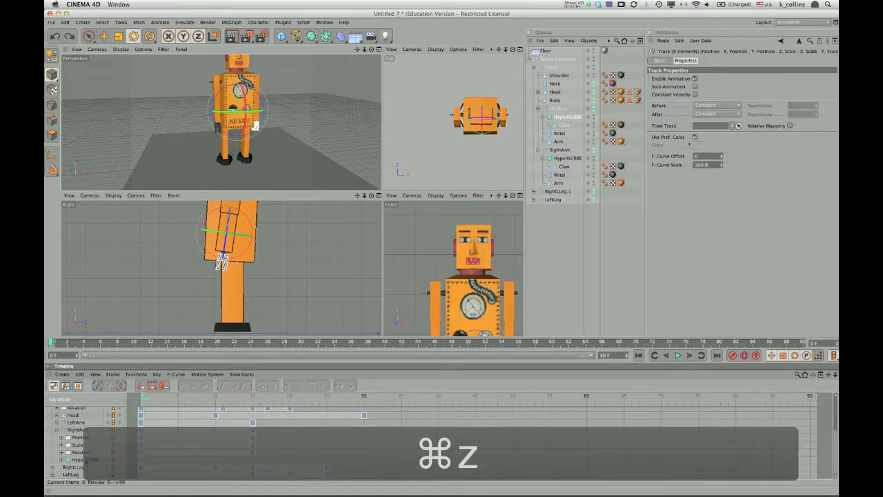
key("super+z")
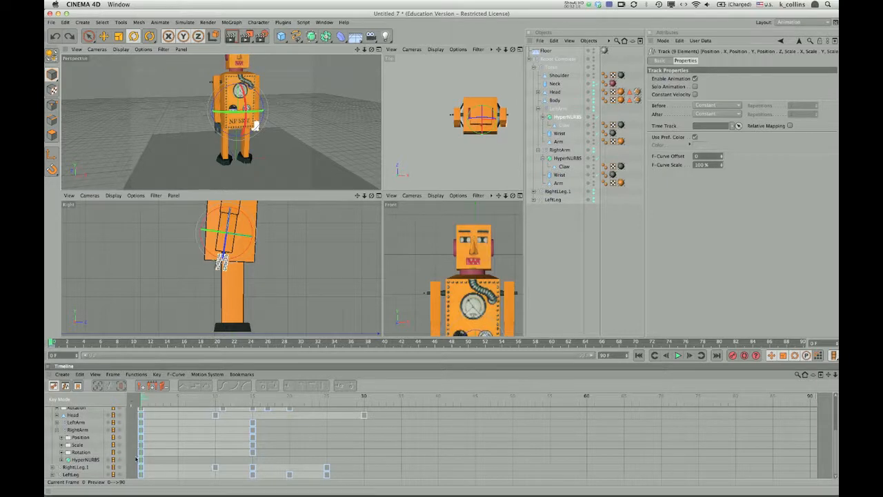
scroll(148, 443, "down", 3)
scroll(147, 443, "up", 3)
scroll(148, 443, "down", 2)
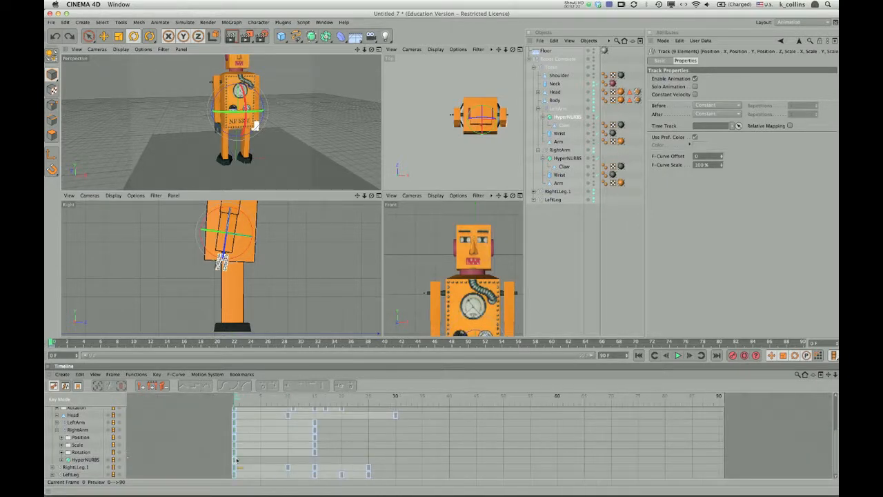
left_click(235, 460)
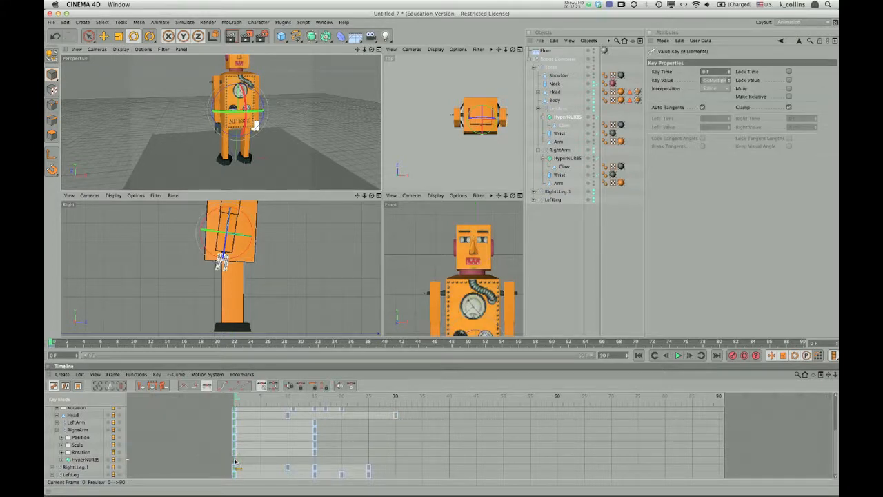
left_click(235, 461)
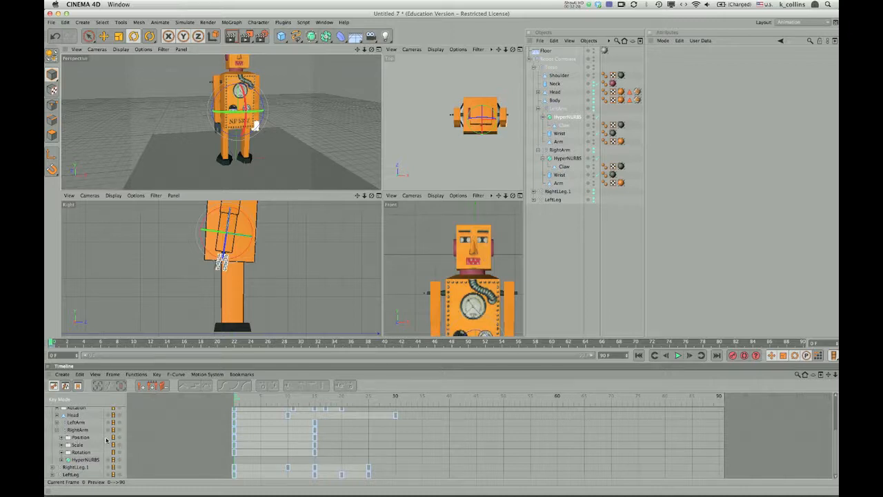
Step: Expand the LeftArm tracks in the timeline and check both arms' HyperNURBS rows for keyframes
left_click_drag(837, 445, 832, 411)
scroll(830, 411, "down", 4)
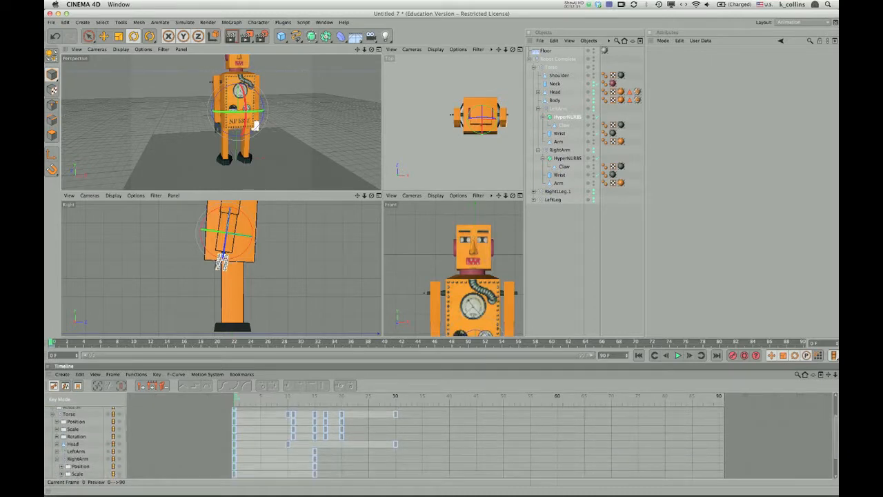
left_click(57, 452)
scroll(835, 430, "down", 5)
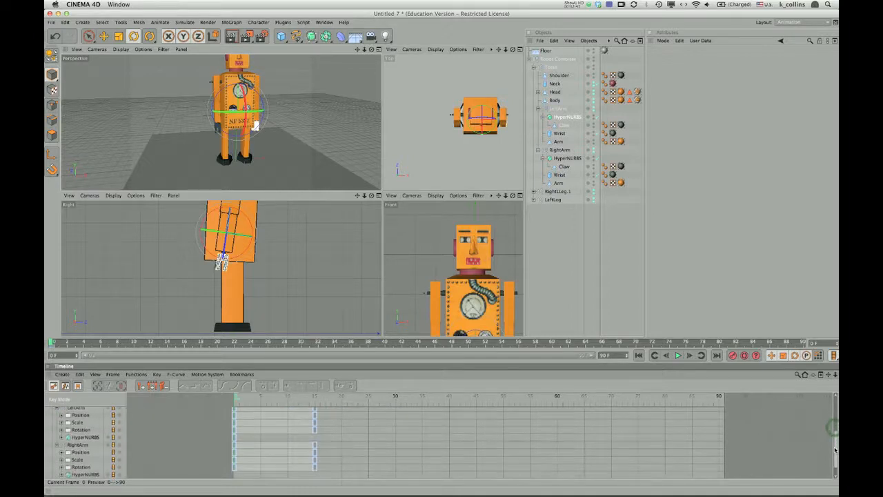
left_click_drag(834, 454, 832, 443)
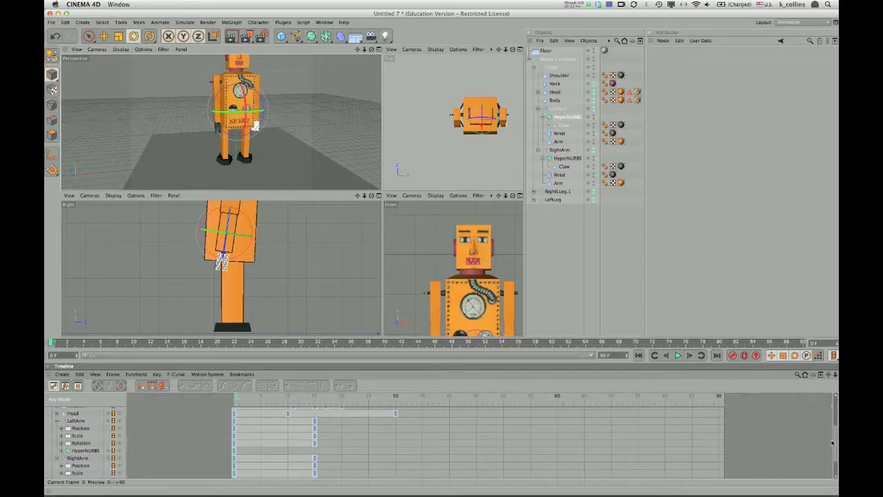
Step: Enable axis modification for the LeftArm's HyperNURBS and move its pivot across to the left arm and down to the wrist
left_click(564, 117)
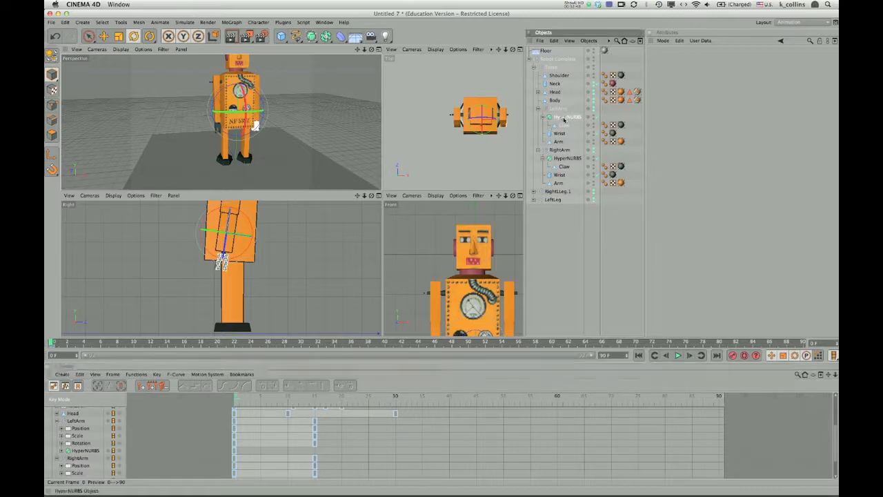
left_click(51, 156)
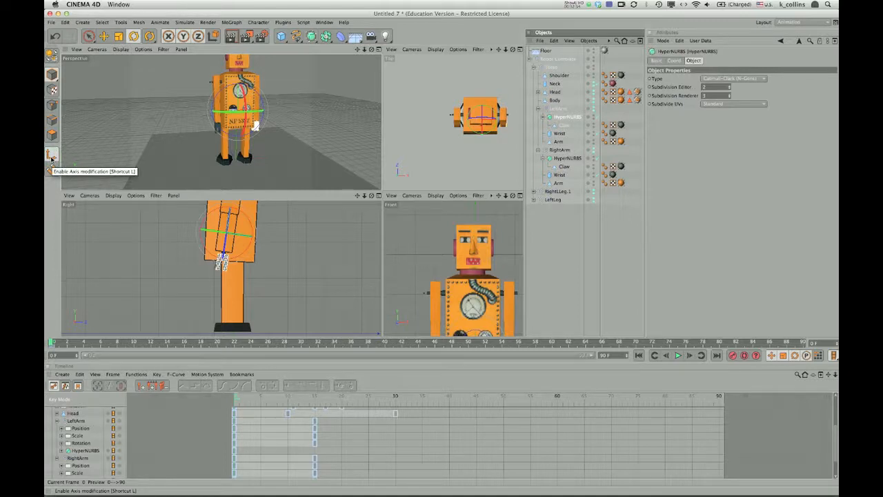
left_click(104, 36)
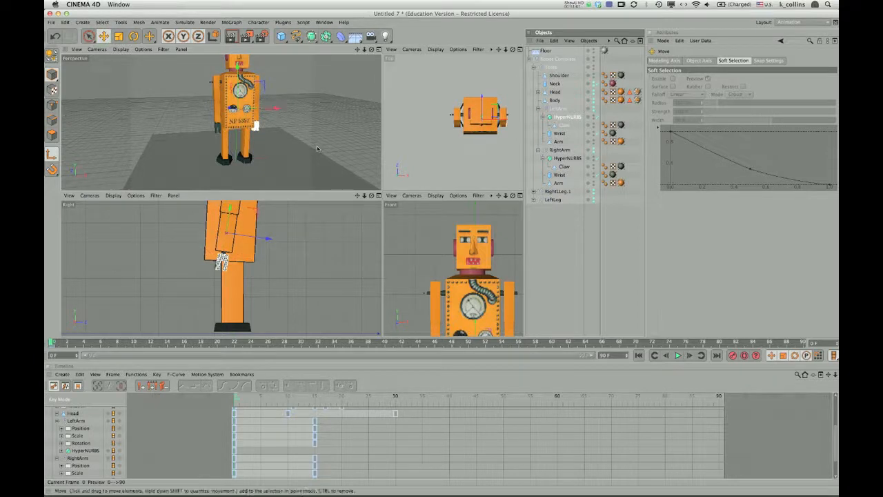
left_click_drag(524, 244, 604, 248)
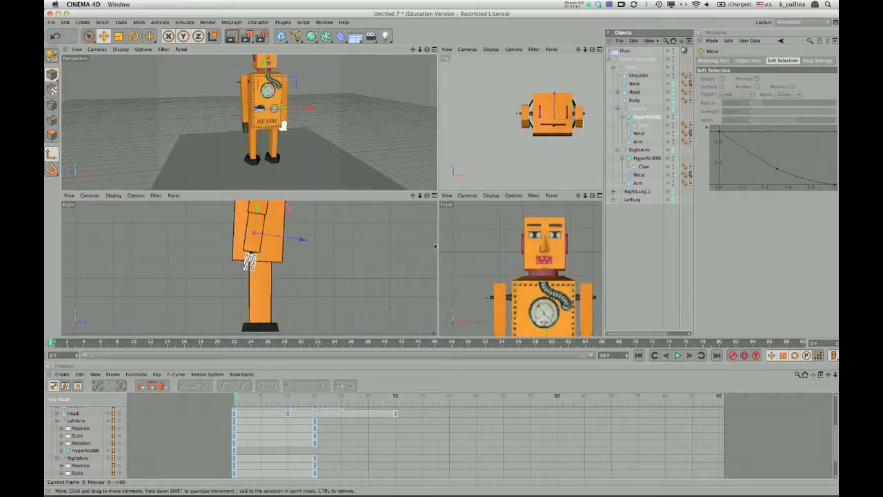
left_click_drag(437, 247, 373, 233)
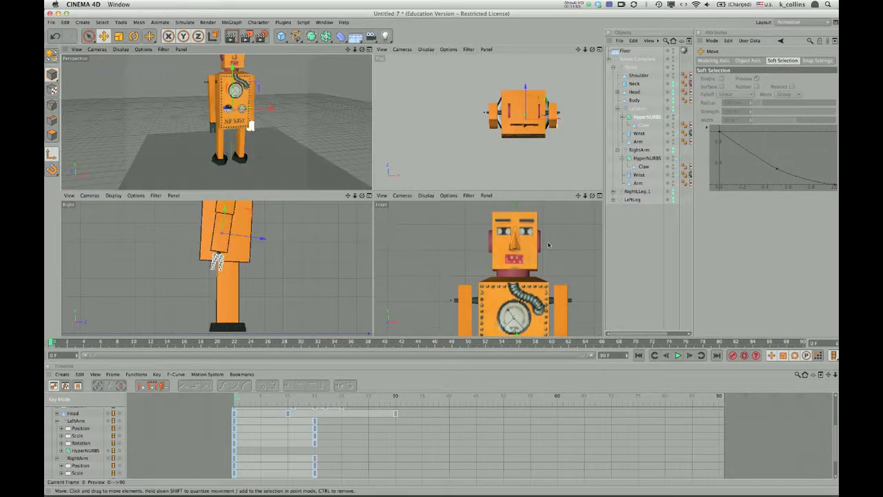
left_click_drag(578, 195, 578, 196)
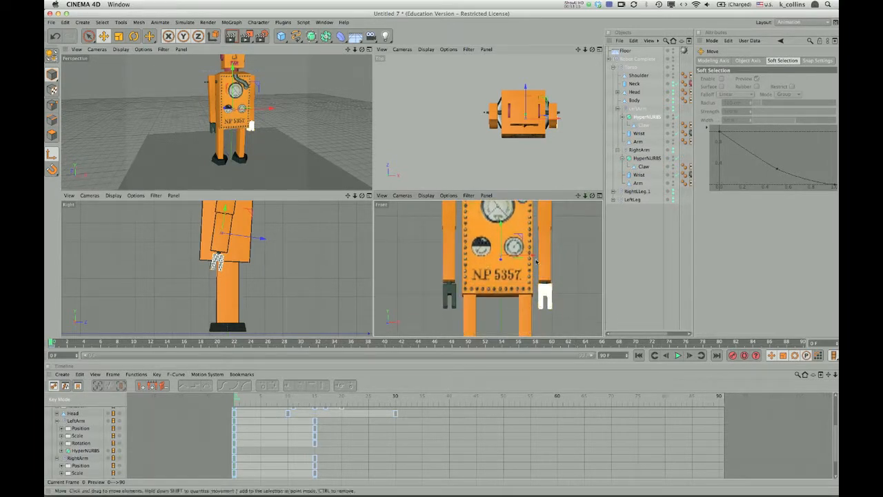
left_click_drag(534, 257, 577, 265)
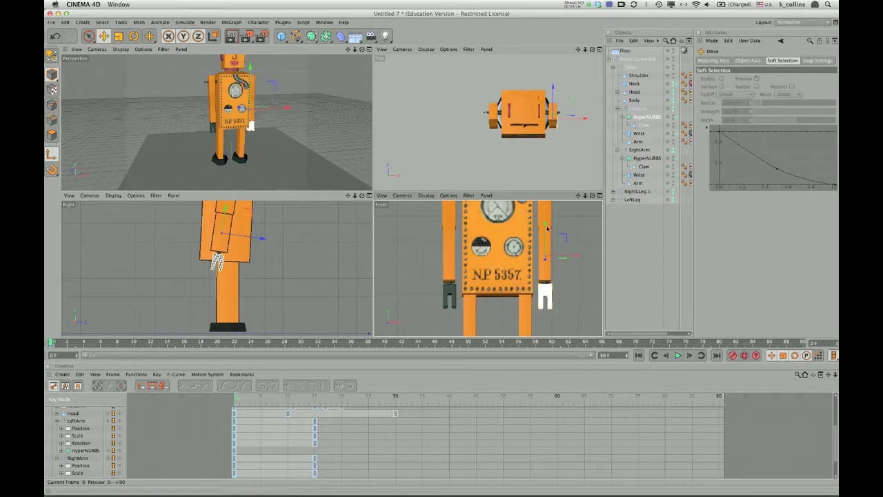
left_click_drag(546, 223, 545, 250)
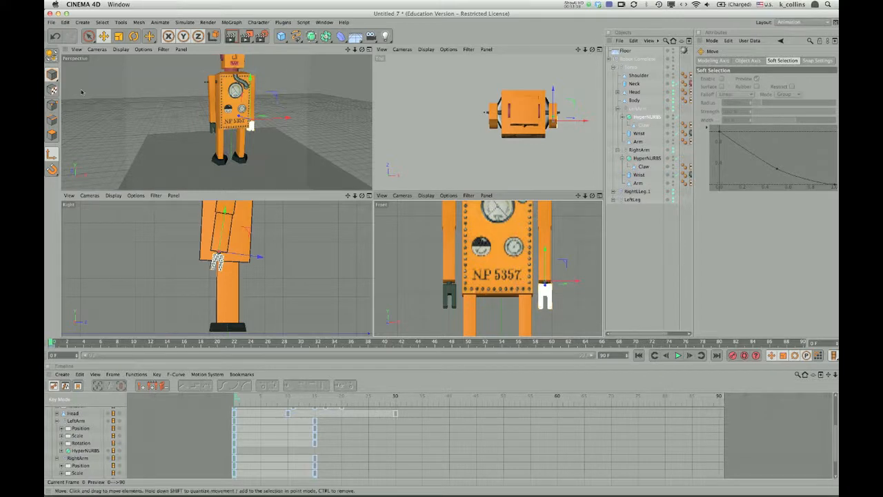
Step: Turn off axis modification and undo the pivot changes made to the LeftArm's HyperNURBS
left_click(52, 76)
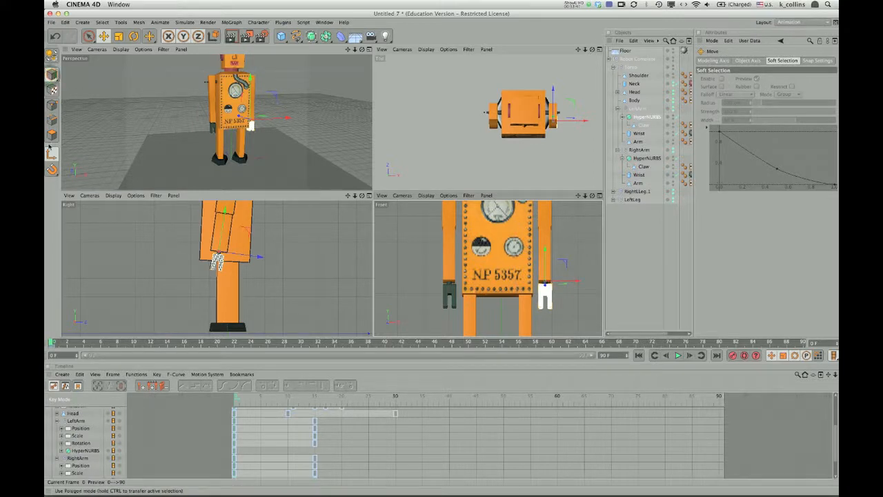
left_click(52, 154)
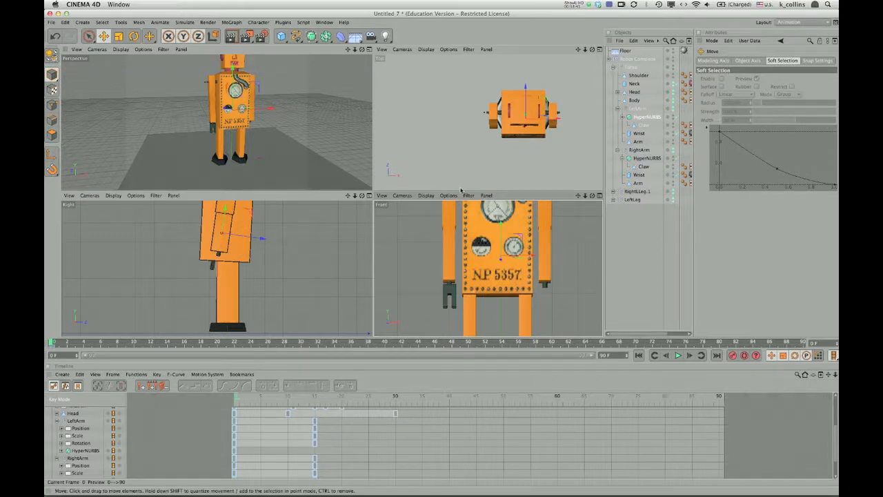
left_click(649, 117)
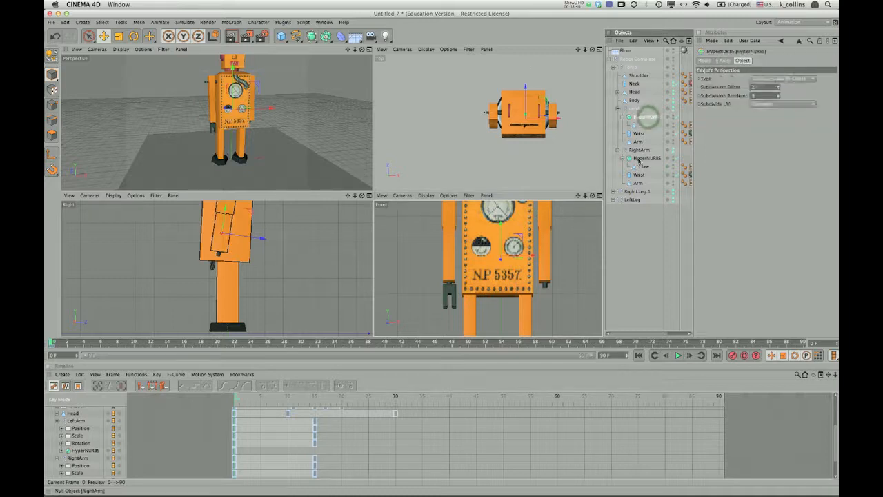
left_click(642, 160)
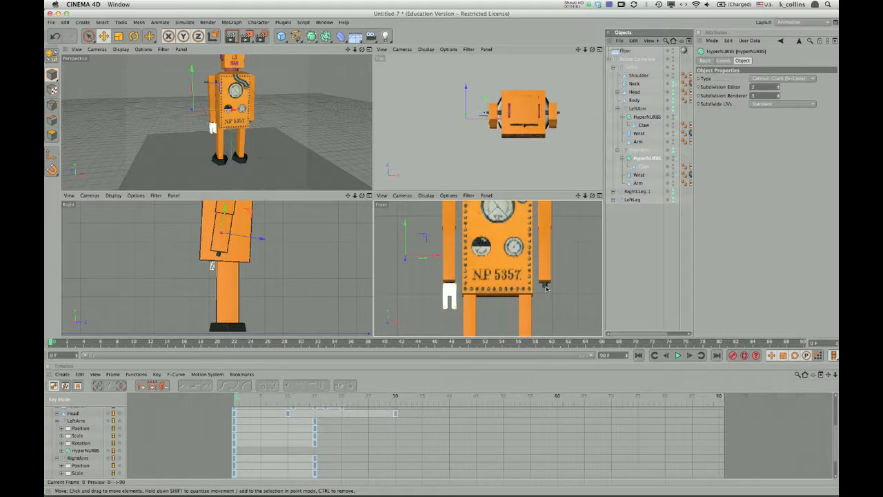
key("super+z")
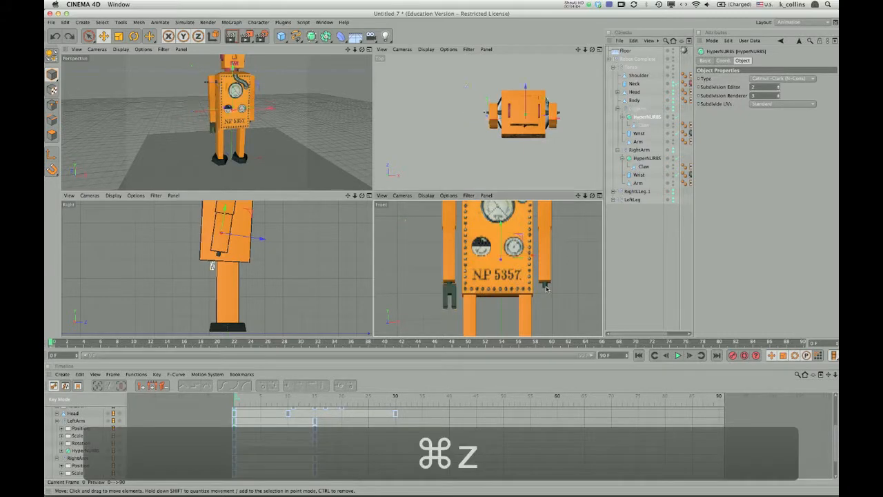
key("super+z")
key("super+z")
key("super+z")
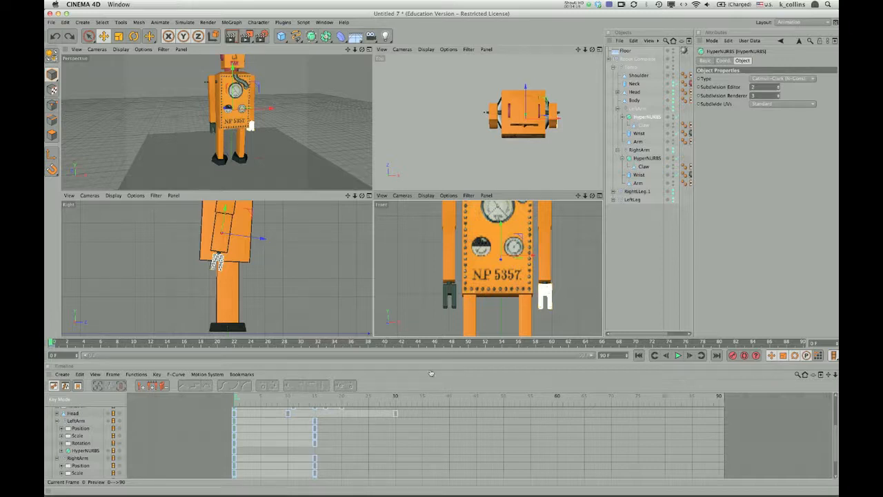
Step: Record keyframes for the RightArm and LeftArm Claw objects at frame 0, then key the LeftArm's Claw at frame 15
left_click(643, 167)
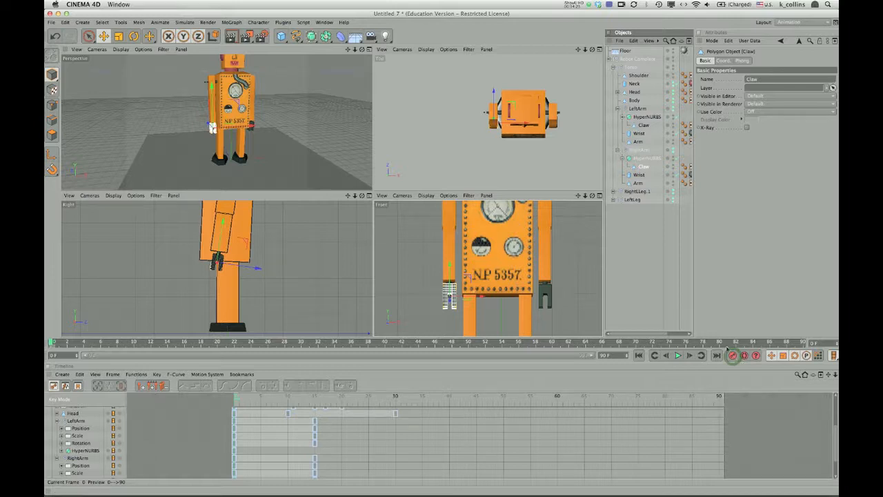
left_click(643, 125)
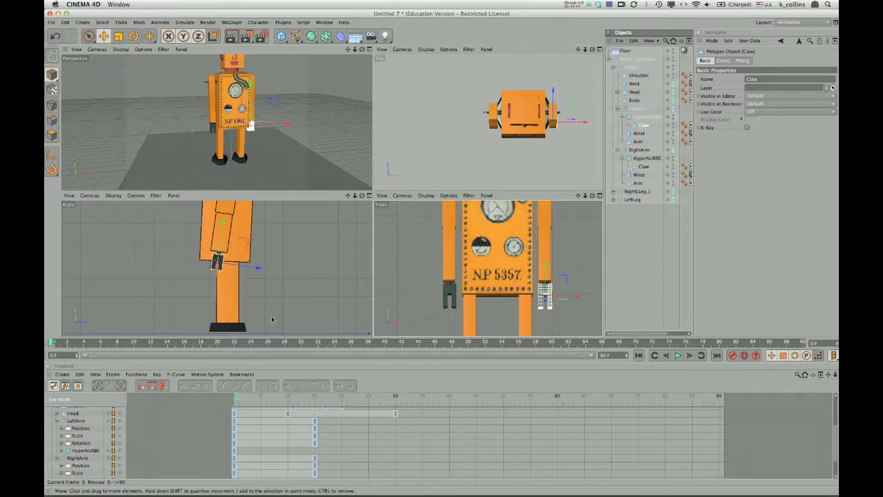
left_click_drag(52, 343, 189, 343)
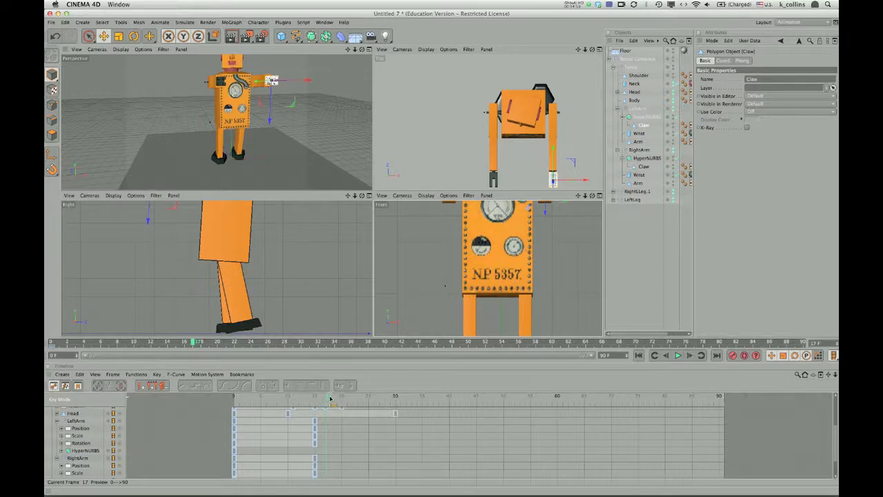
mouse_move(330, 398)
left_mouse_down()
mouse_move(364, 399)
mouse_move(318, 399)
left_mouse_up()
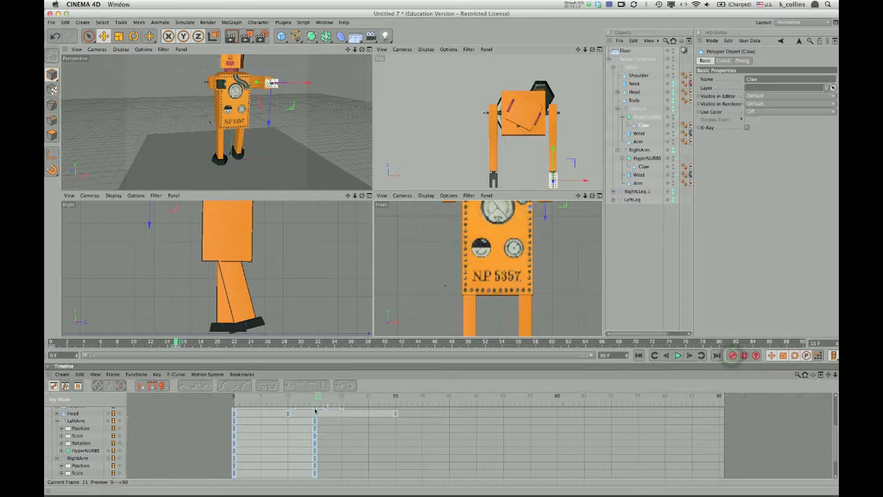
Step: At frame 25, rotate the LeftArm's Claw and record a keyframe for its new orientation
left_click_drag(318, 398, 372, 404)
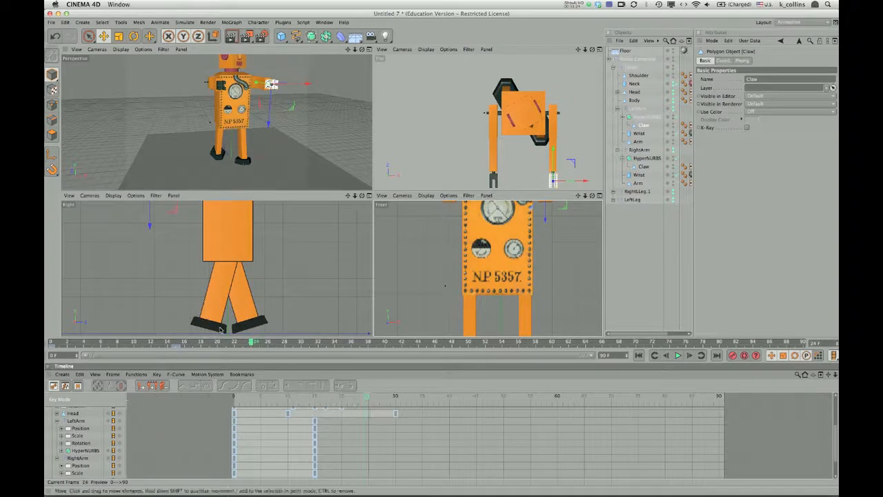
left_click_drag(252, 342, 259, 343)
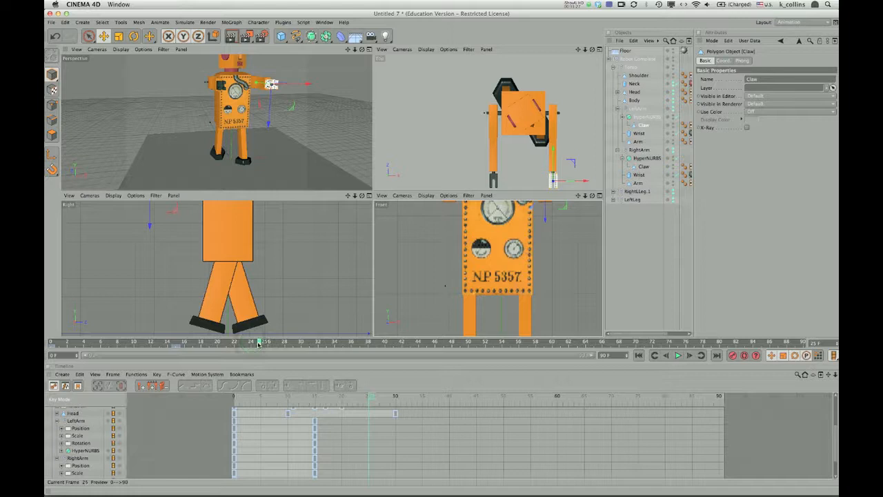
left_click(133, 36)
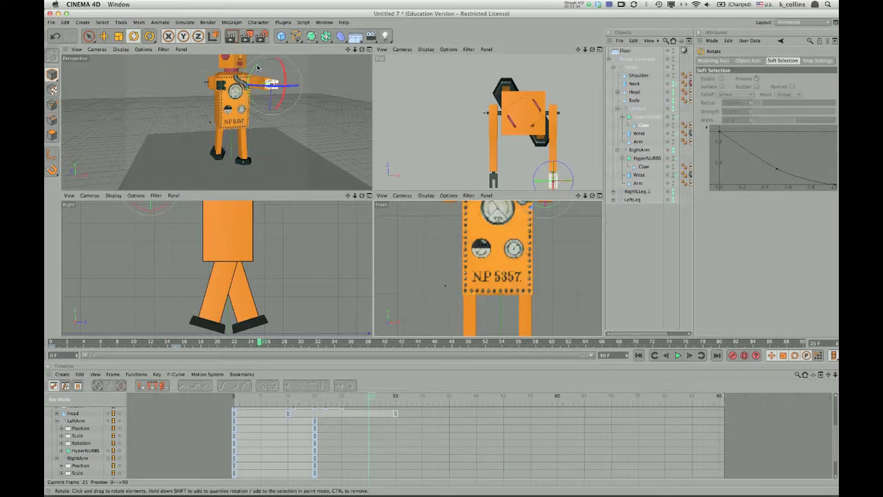
left_click_drag(256, 67, 257, 82)
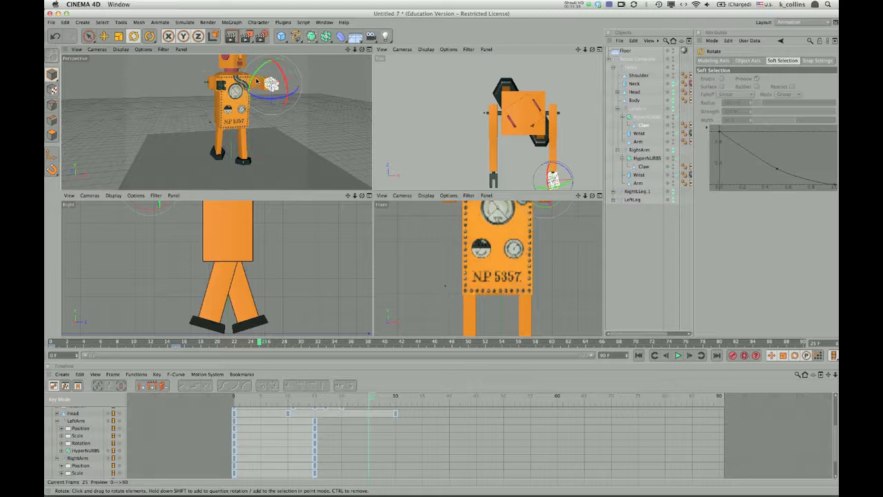
key("super+z")
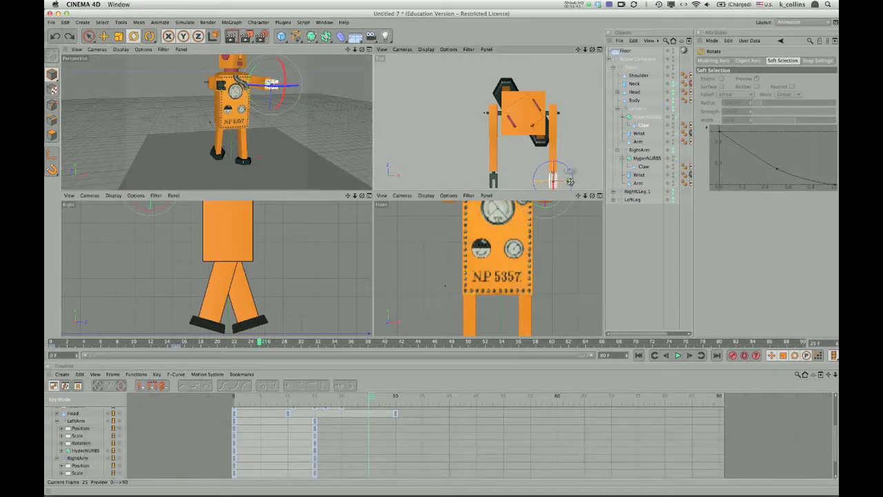
mouse_move(567, 179)
left_mouse_down()
mouse_move(550, 181)
mouse_move(551, 171)
mouse_move(562, 171)
mouse_move(416, 181)
mouse_move(553, 181)
left_mouse_up()
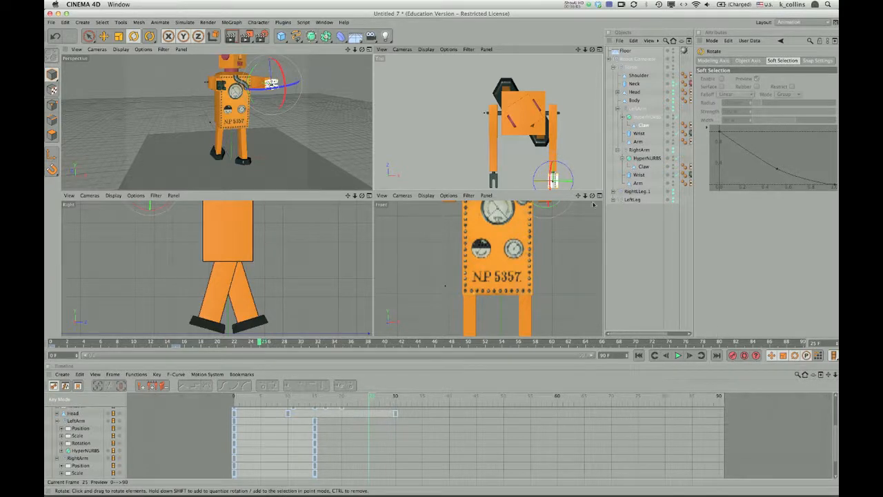
left_click(733, 357)
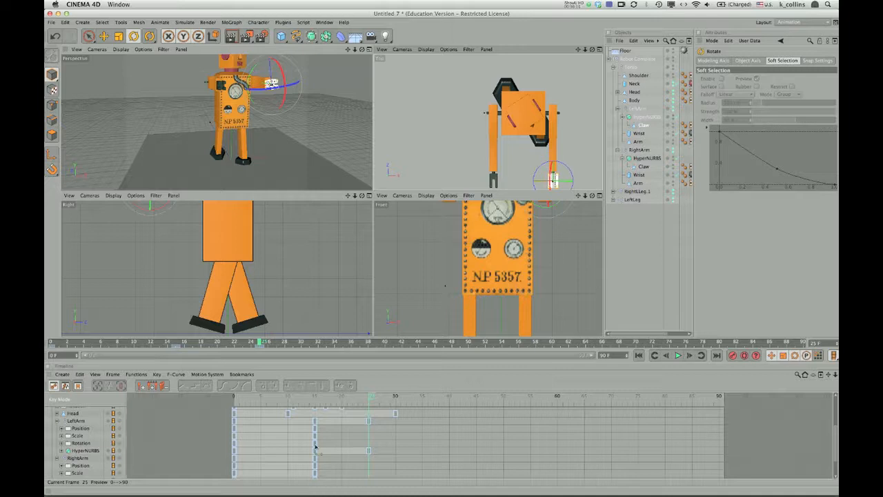
Step: Record a keyframe for the RightArm's Claw at frame 15 in its unrotated pose
left_click(644, 167)
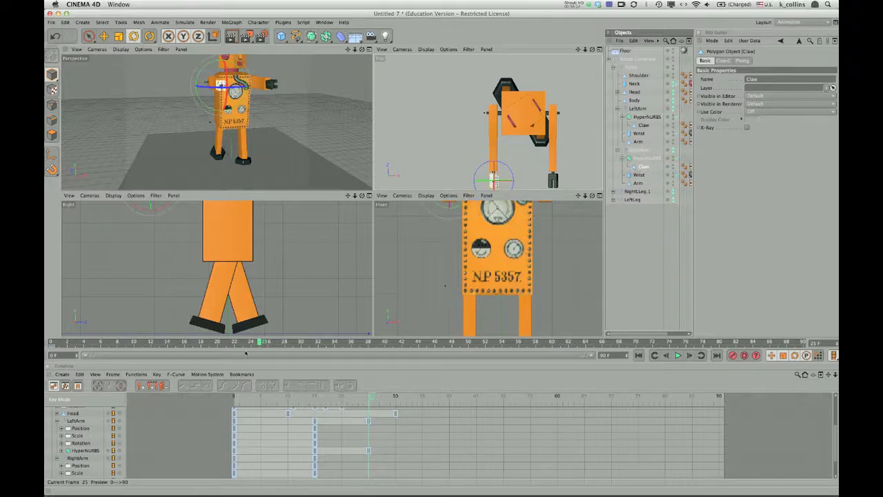
left_click_drag(260, 343, 174, 348)
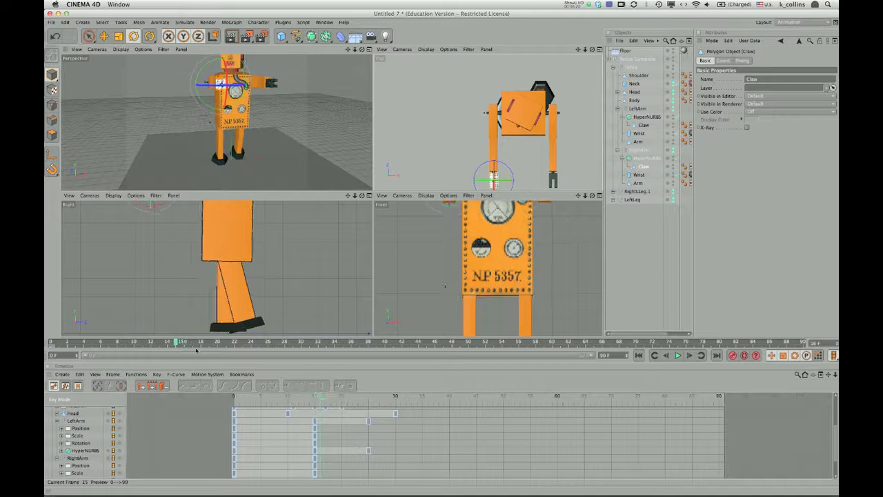
left_click(733, 356)
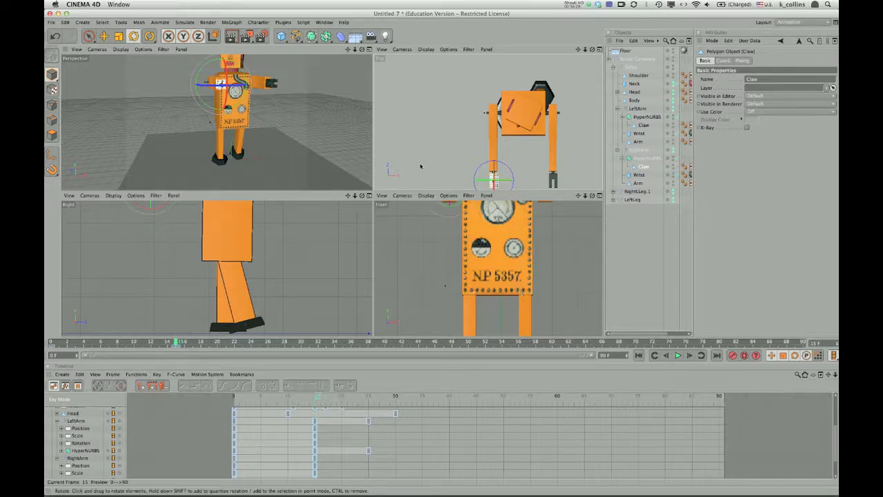
Step: At frame 25, rotate the RightArm's Claw and record a keyframe for its new orientation
left_click_drag(177, 343, 263, 349)
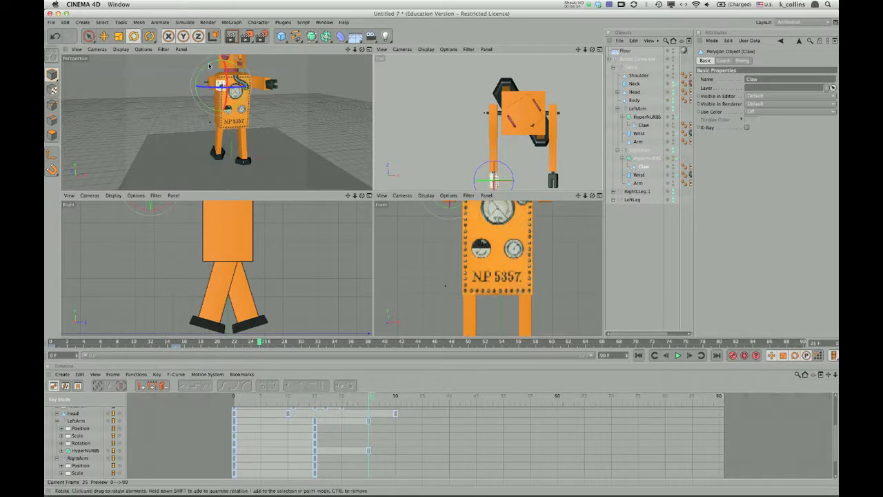
left_click_drag(209, 65, 194, 80)
key("super+z")
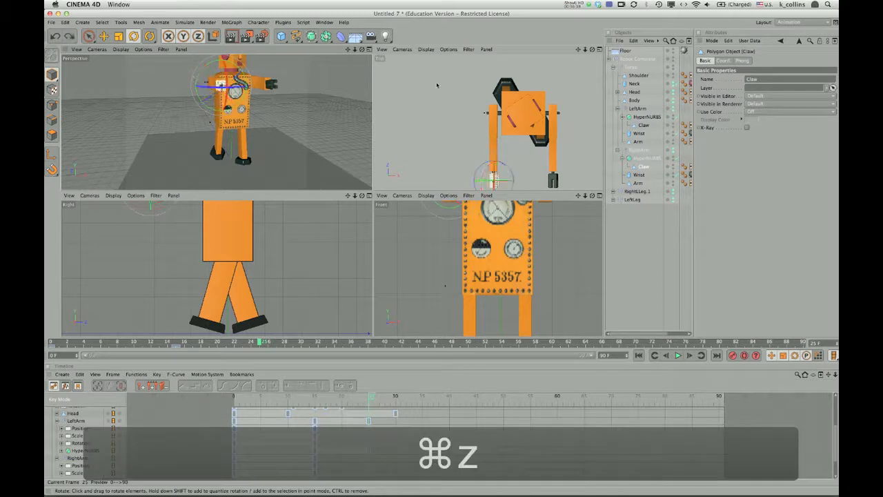
mouse_move(509, 181)
left_mouse_down()
mouse_move(376, 174)
mouse_move(493, 180)
left_mouse_up()
left_click(733, 355)
Step: Return to frame 0, clear the object selection, and scrub to frame 21 to review the claw animation
left_click_drag(259, 342, 45, 331)
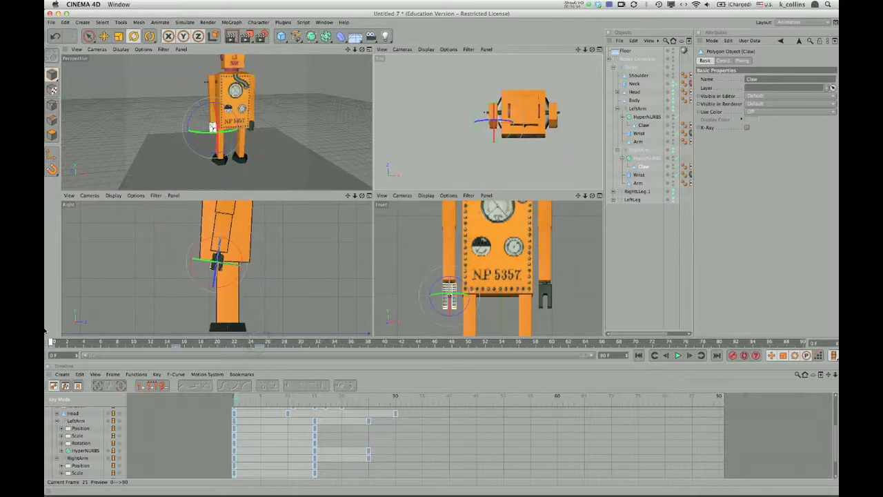
left_click(639, 58)
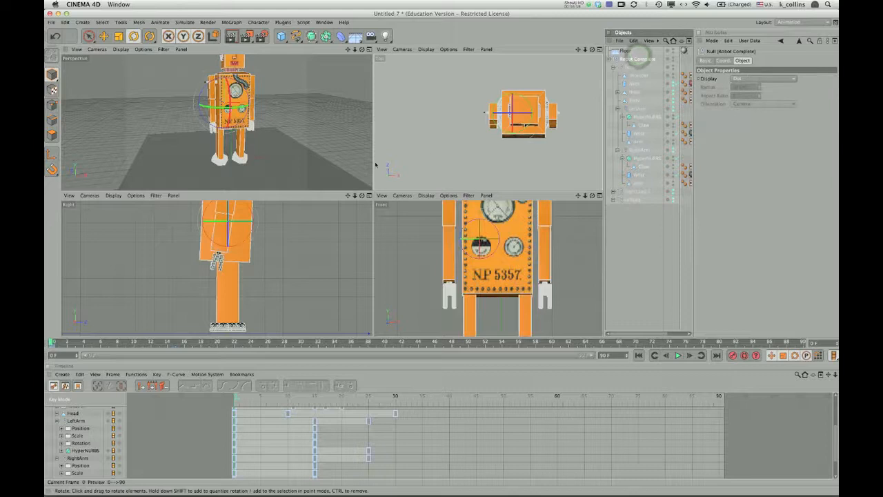
left_click(654, 71)
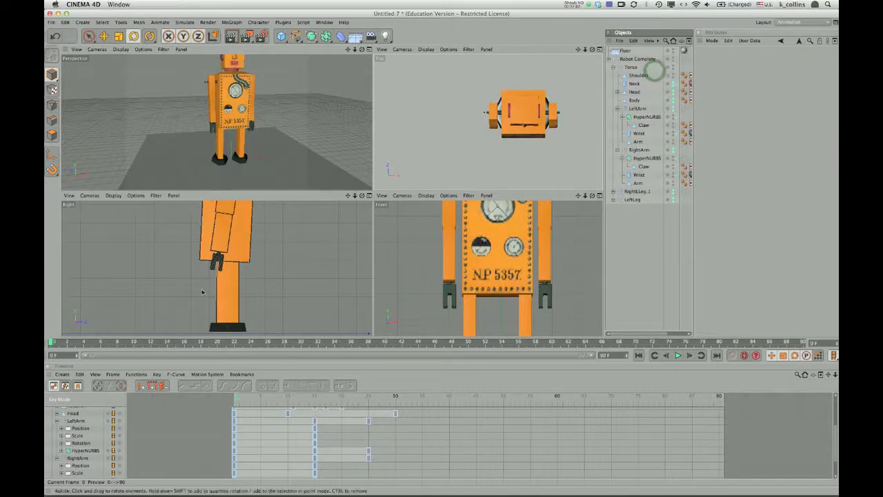
left_click_drag(52, 341, 223, 327)
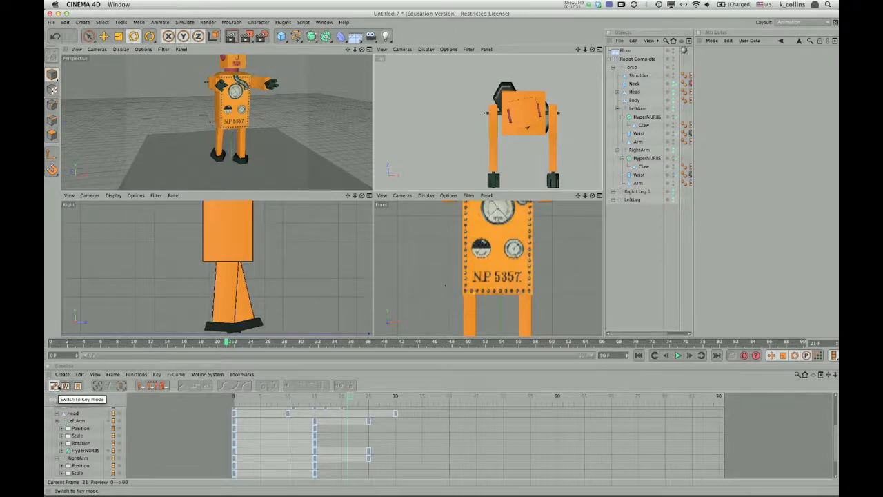
Step: Switch the timeline to F-Curve mode and enlarge it upward to give the curves more room
left_click(64, 387)
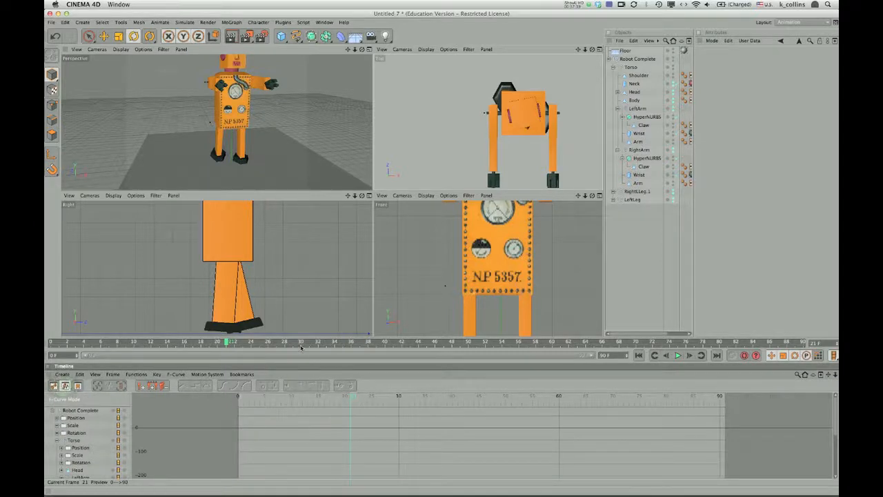
left_click_drag(312, 338, 311, 261)
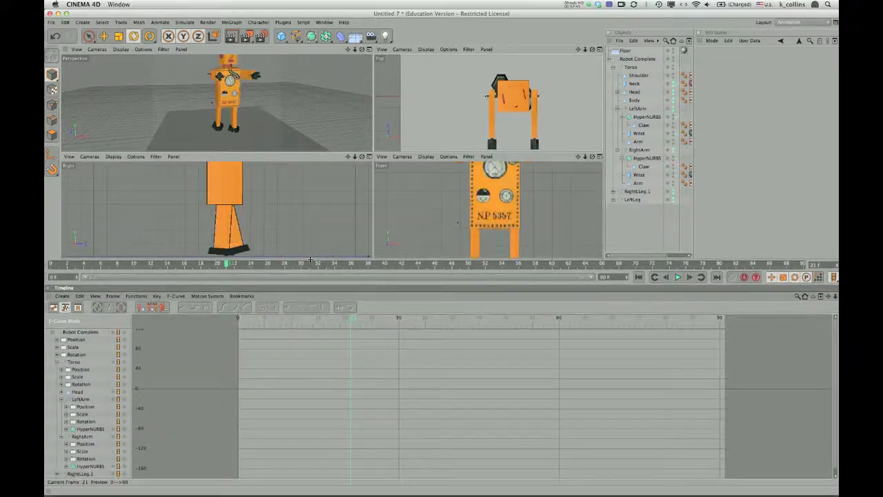